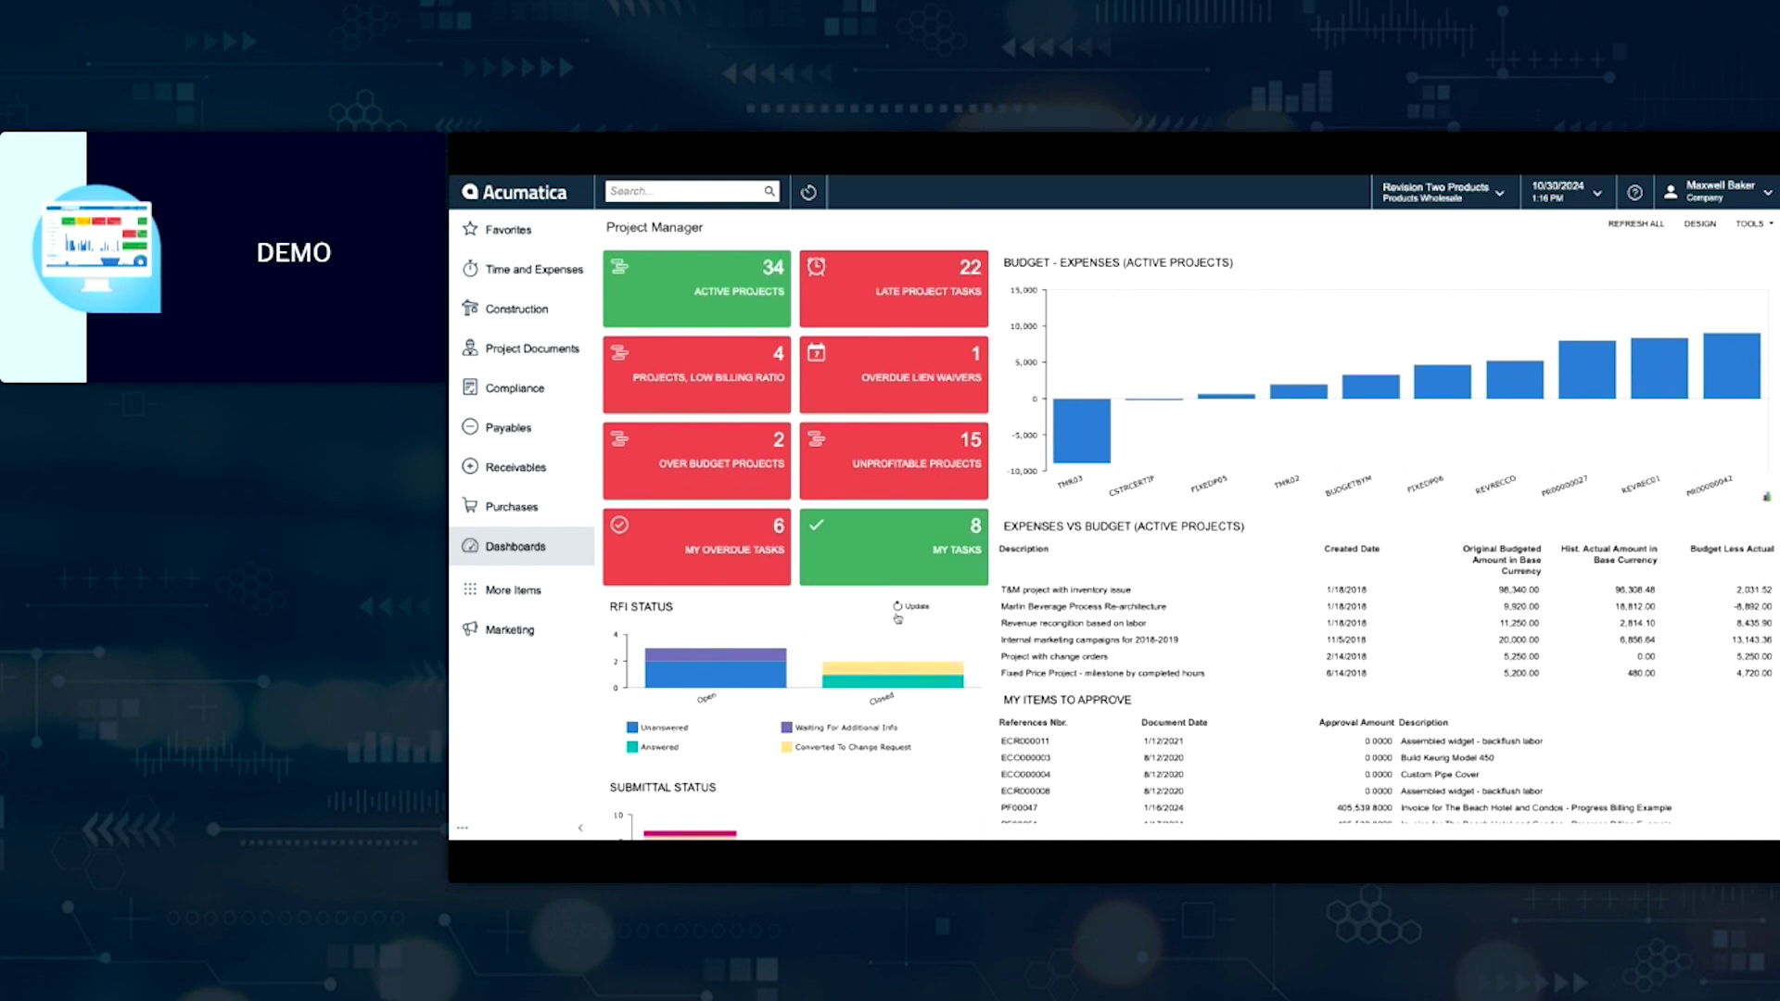
Step: Drill down to the unanswered open RFIs from the RFI Status chart and compare that list with all RFI records
scroll(897, 618, "down", 3)
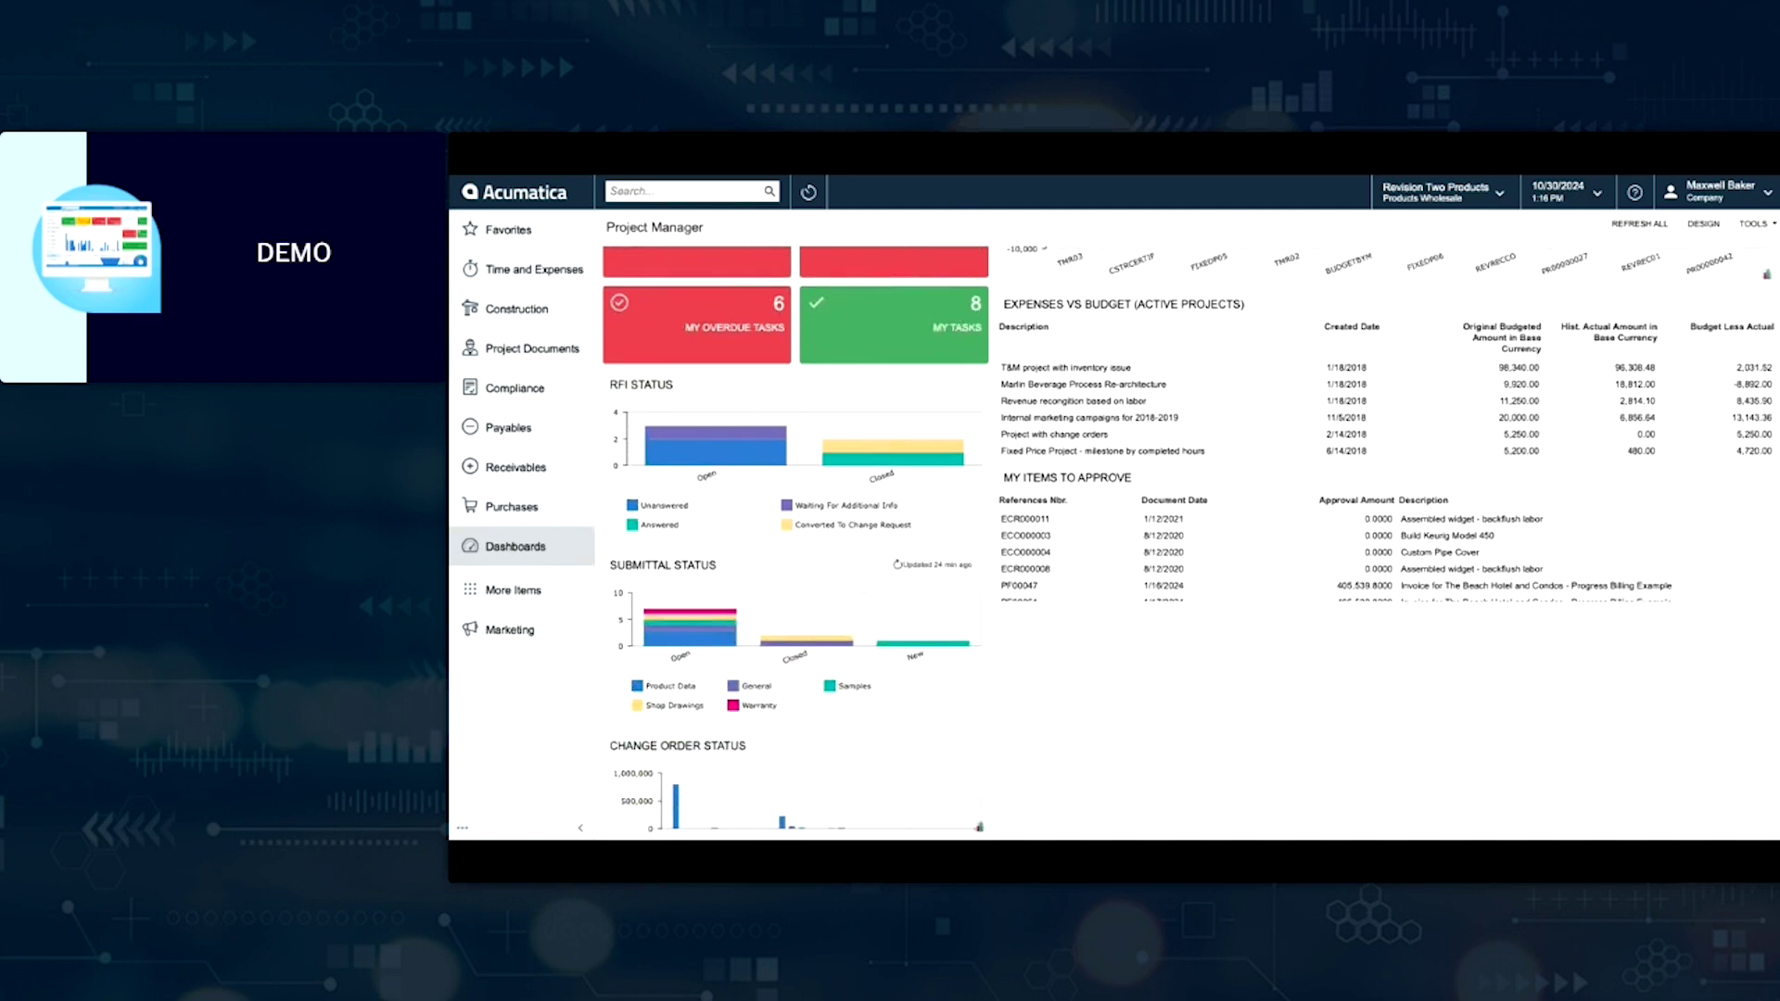
scroll(1103, 702, "up", 3)
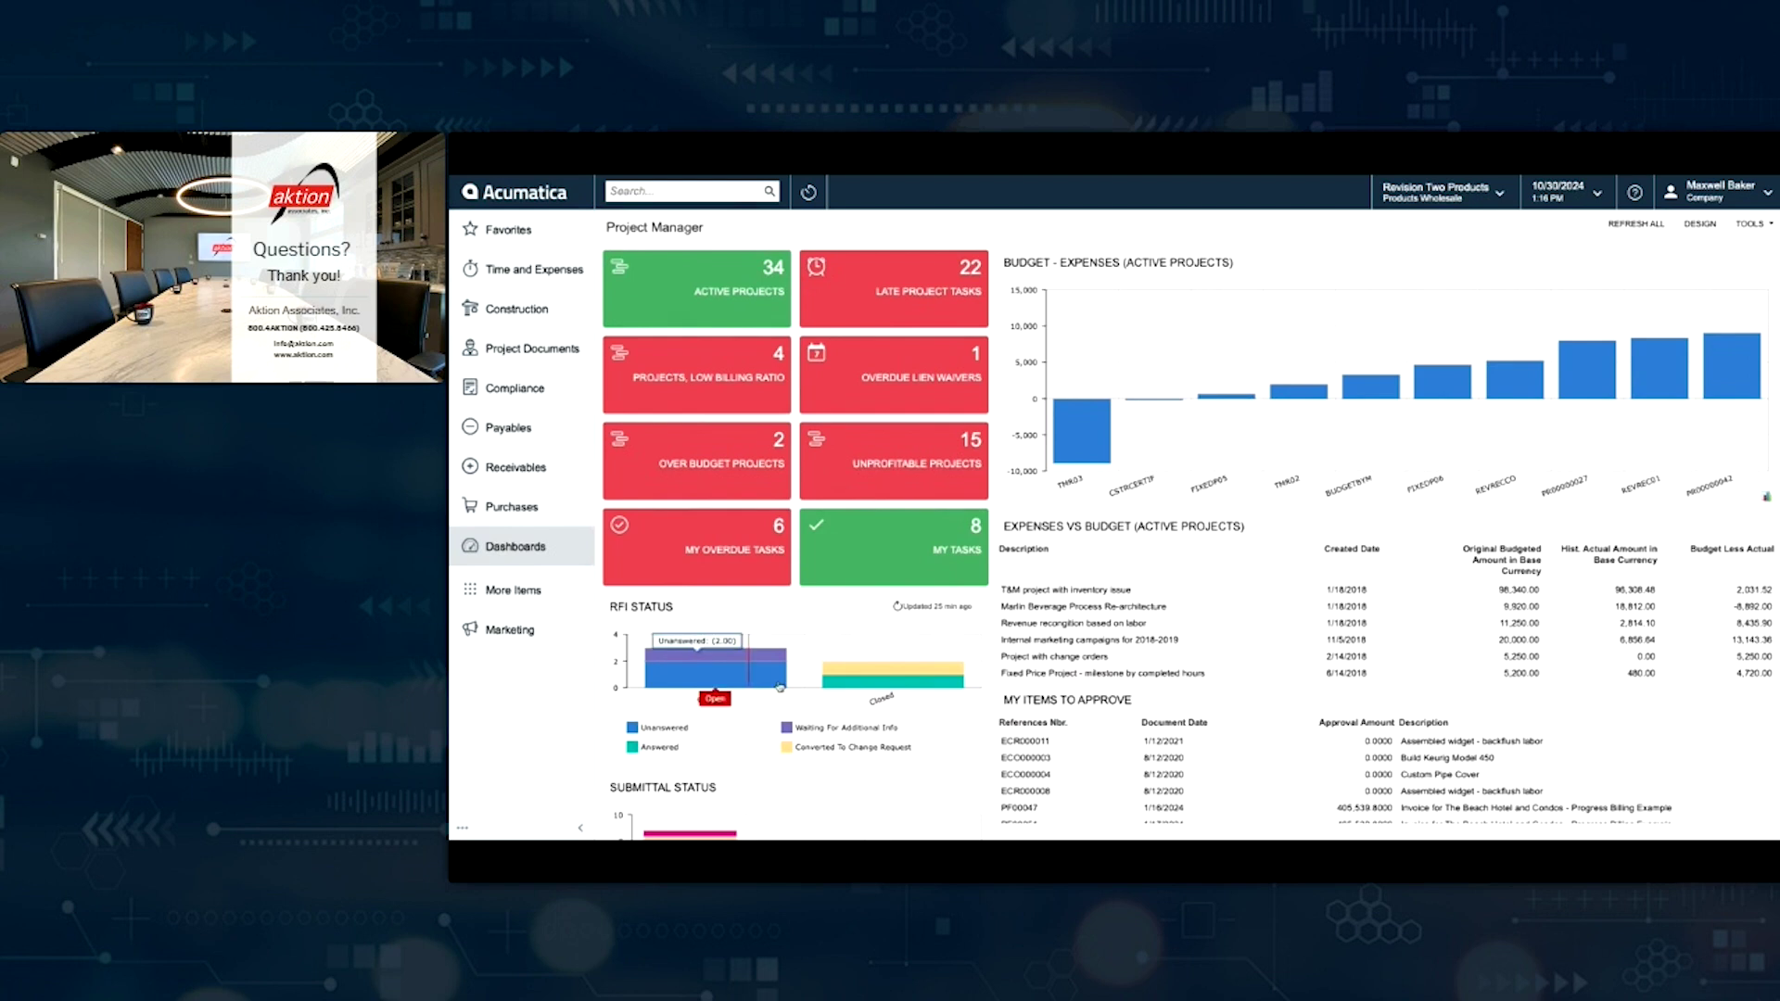
mouse_move(730, 681)
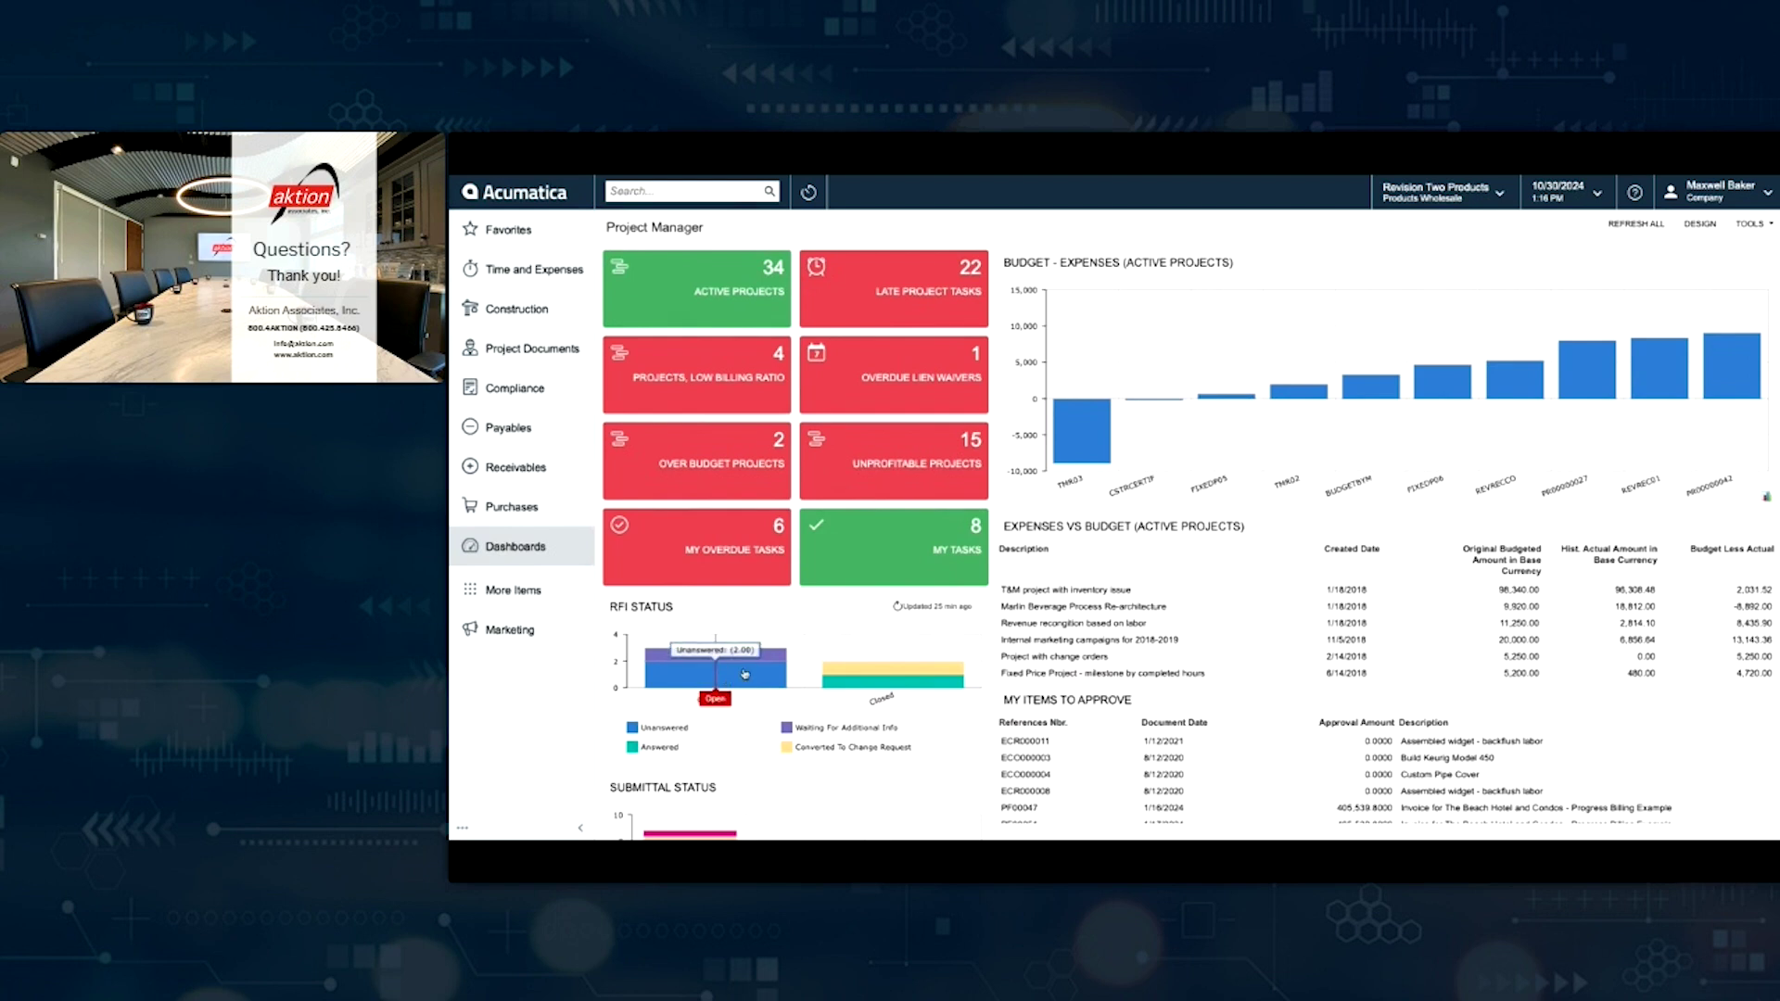
left_click(743, 672)
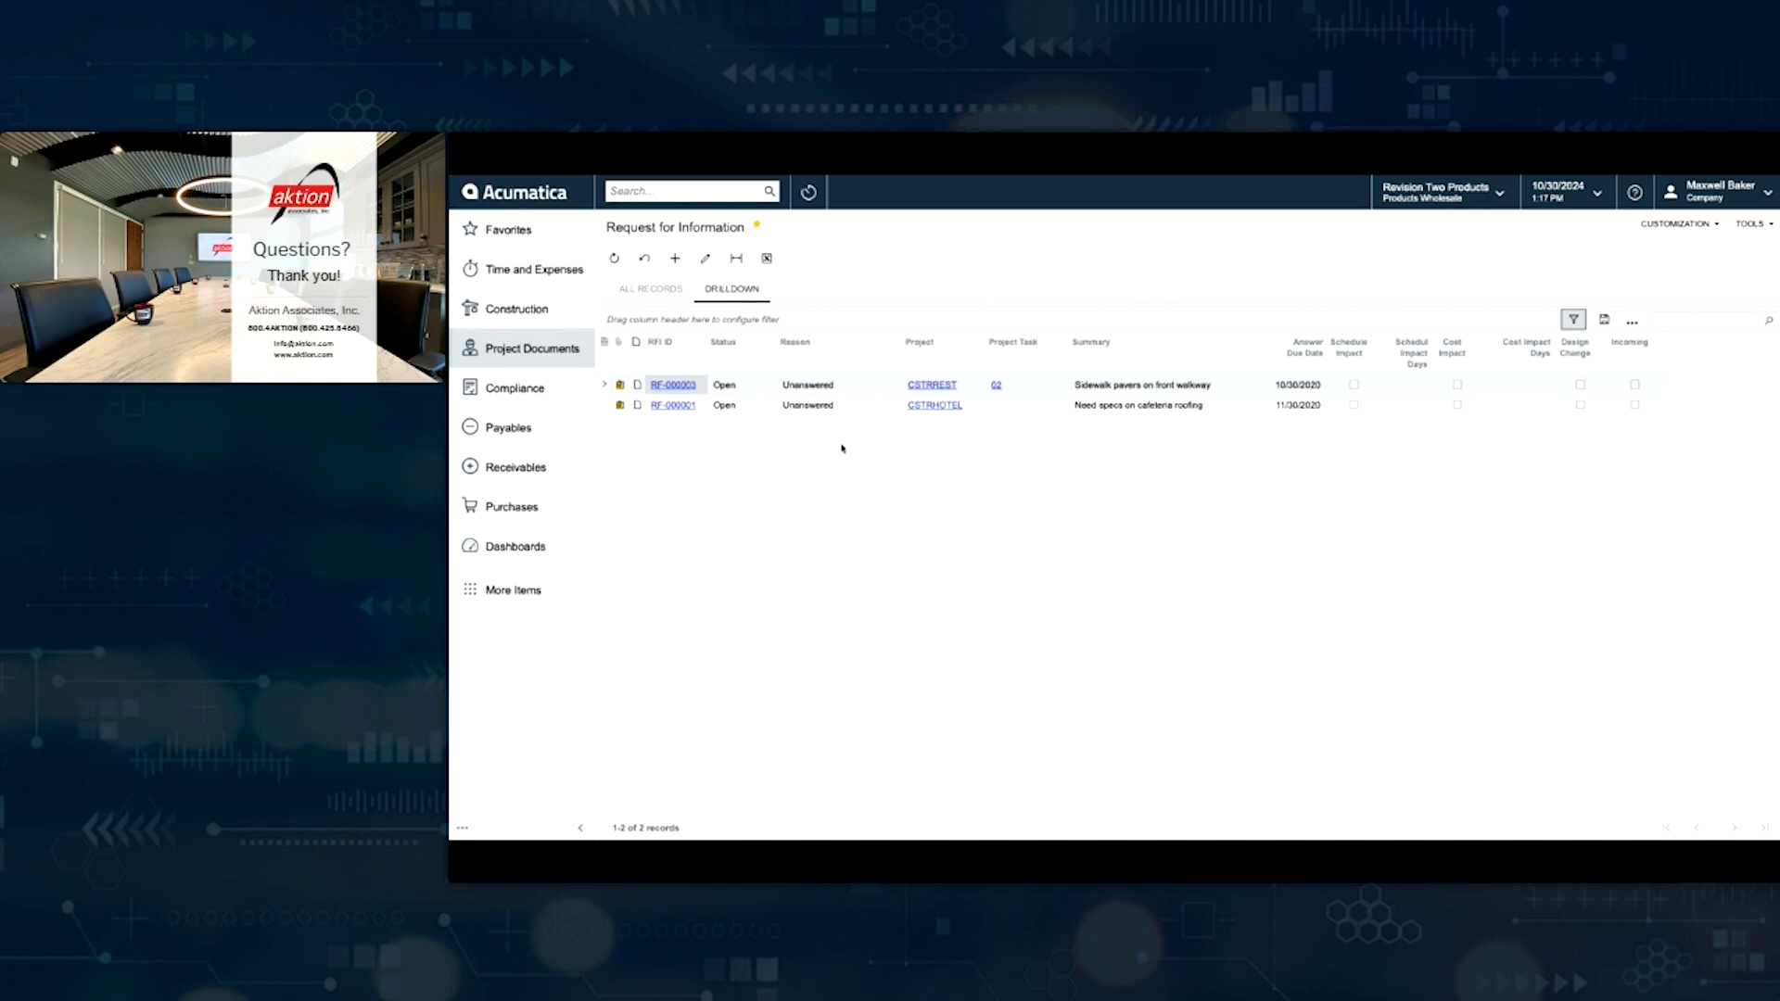
left_click(652, 291)
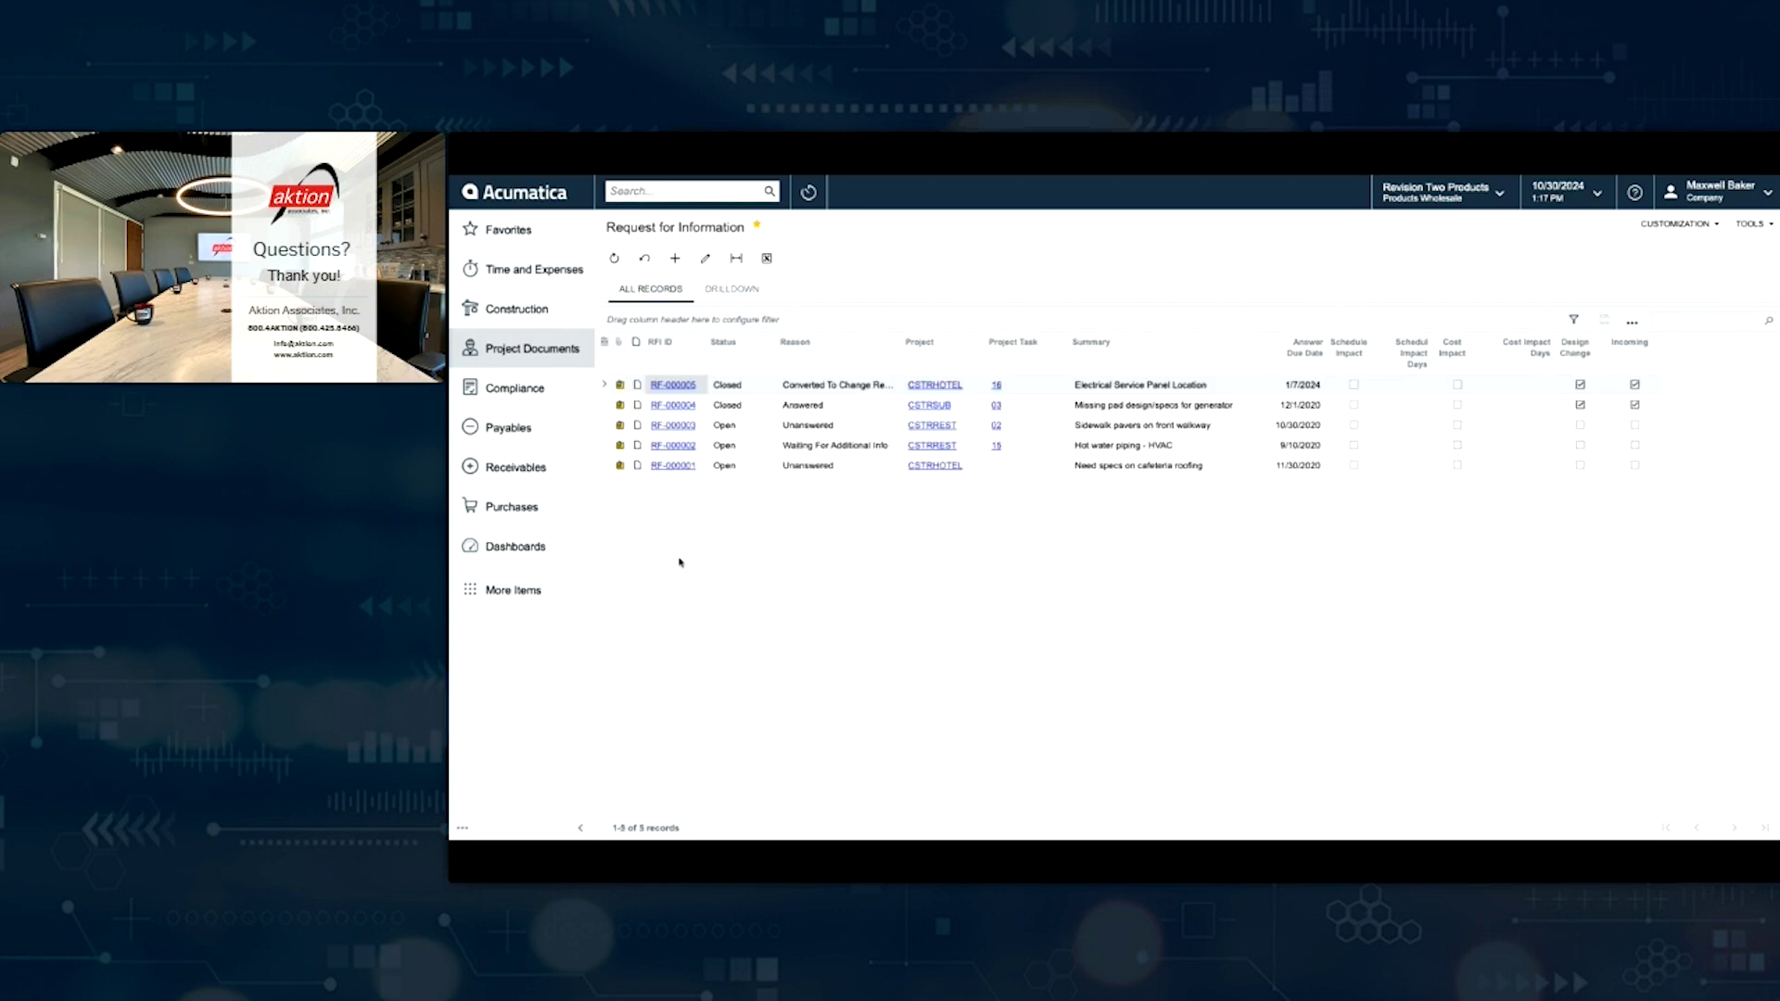
left_click(729, 292)
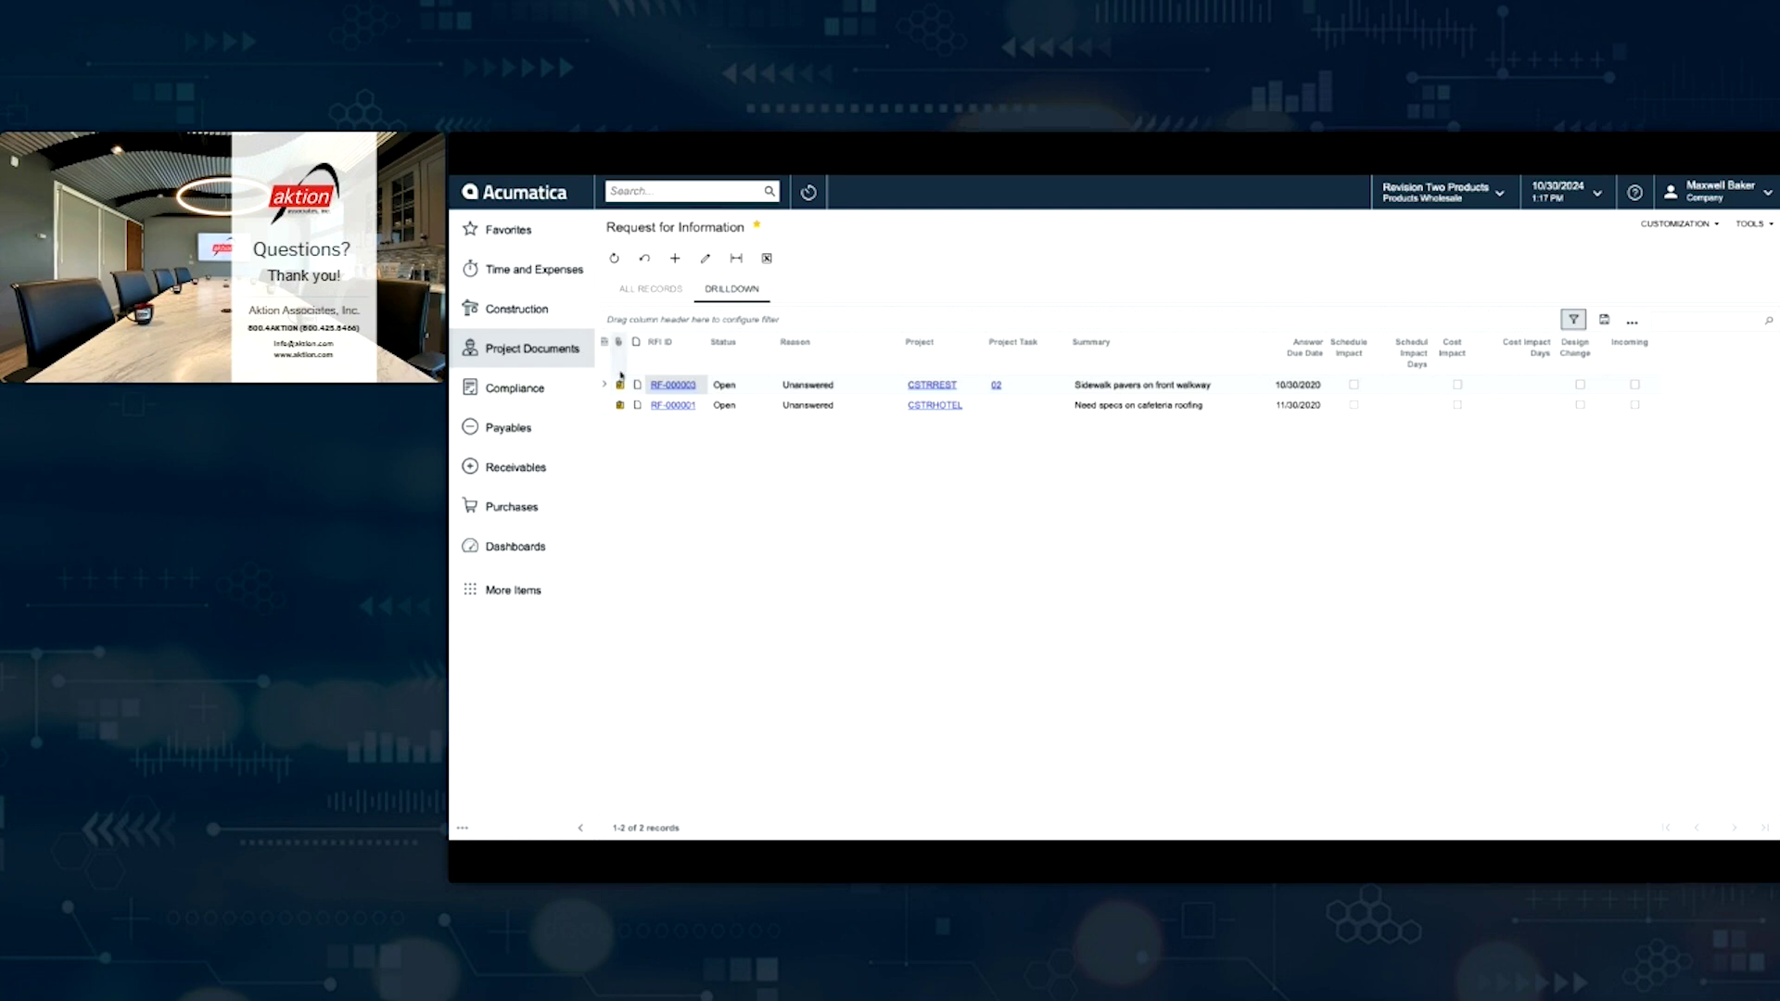
Step: Review the available and selected columns in the RFI list's column configuration, and close it without applying changes
left_click(605, 342)
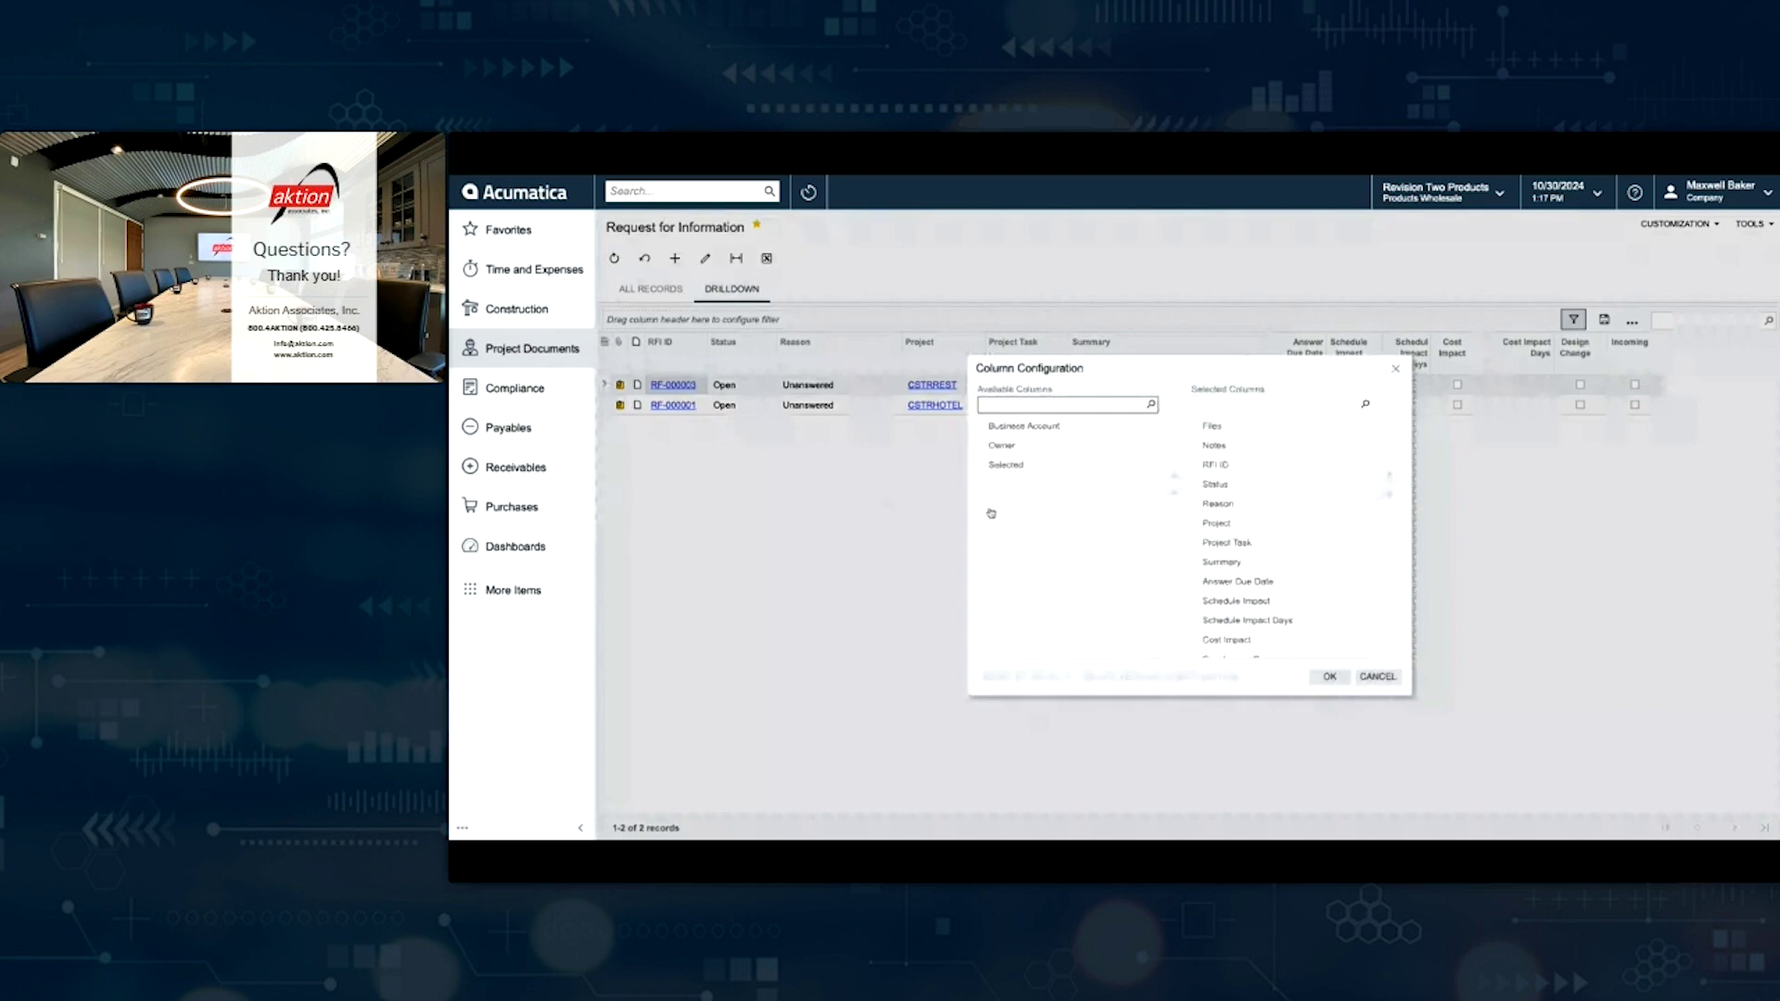
left_click(1028, 446)
left_click(1276, 465)
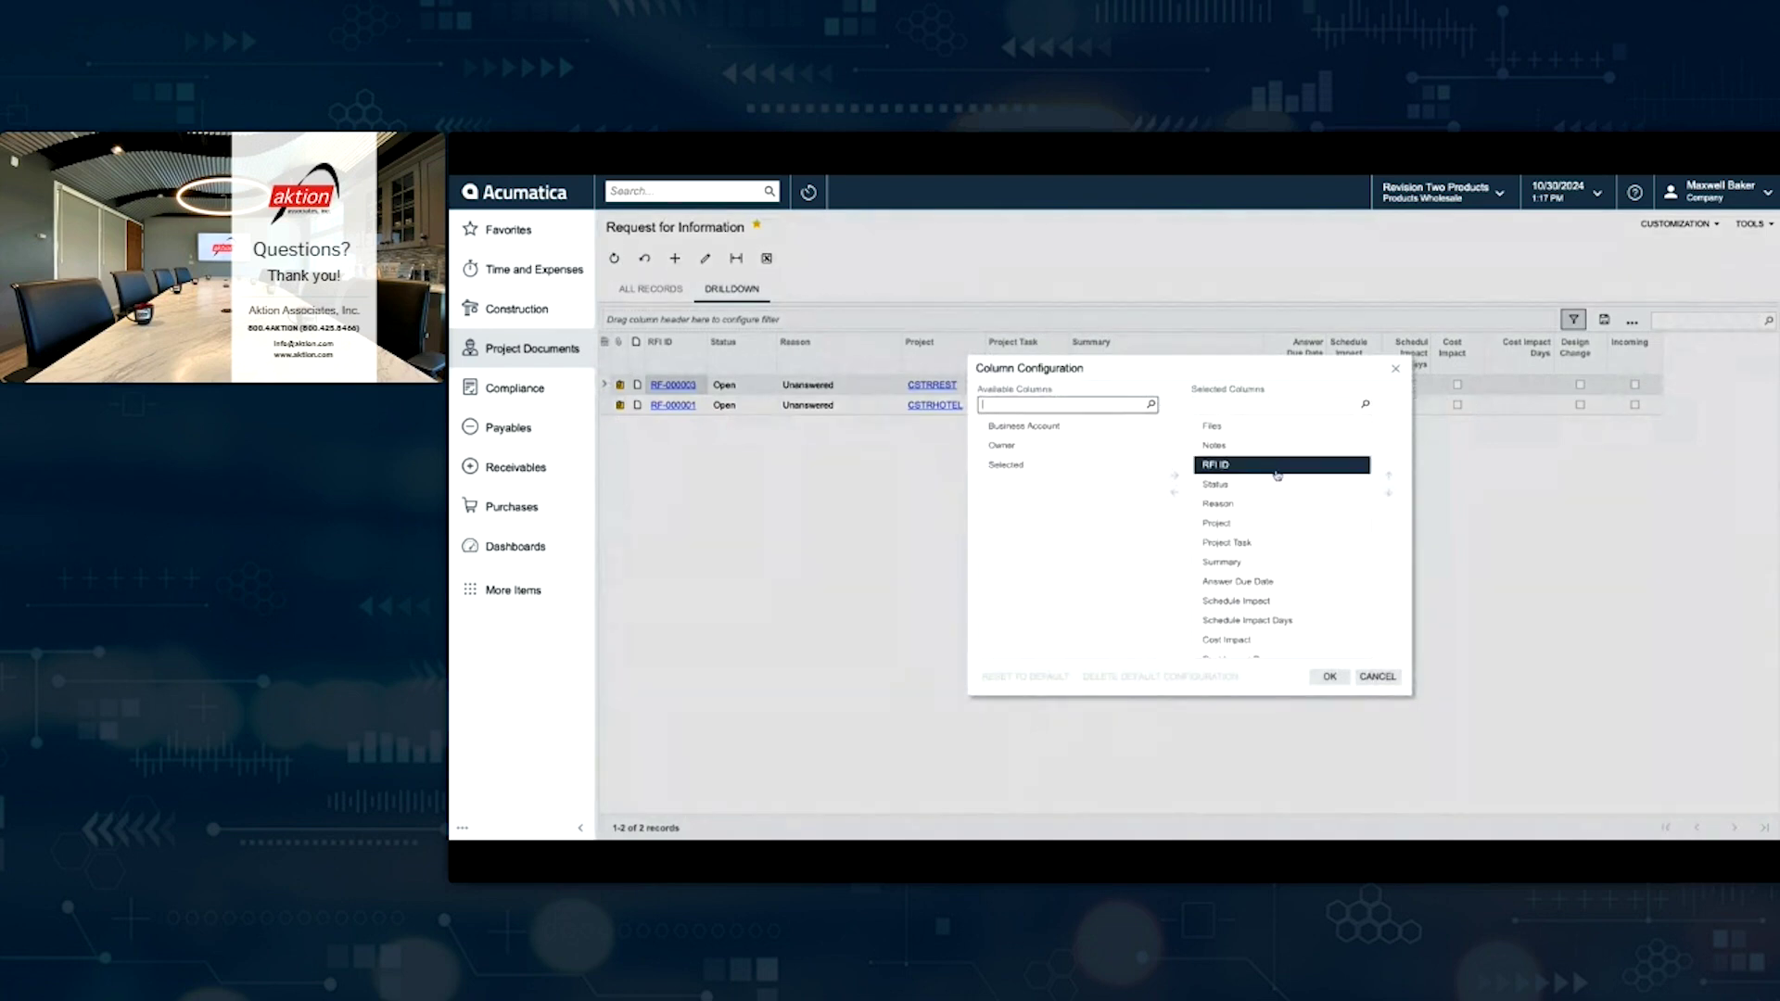
left_click(1346, 506)
left_click(1349, 467)
left_click(1338, 603)
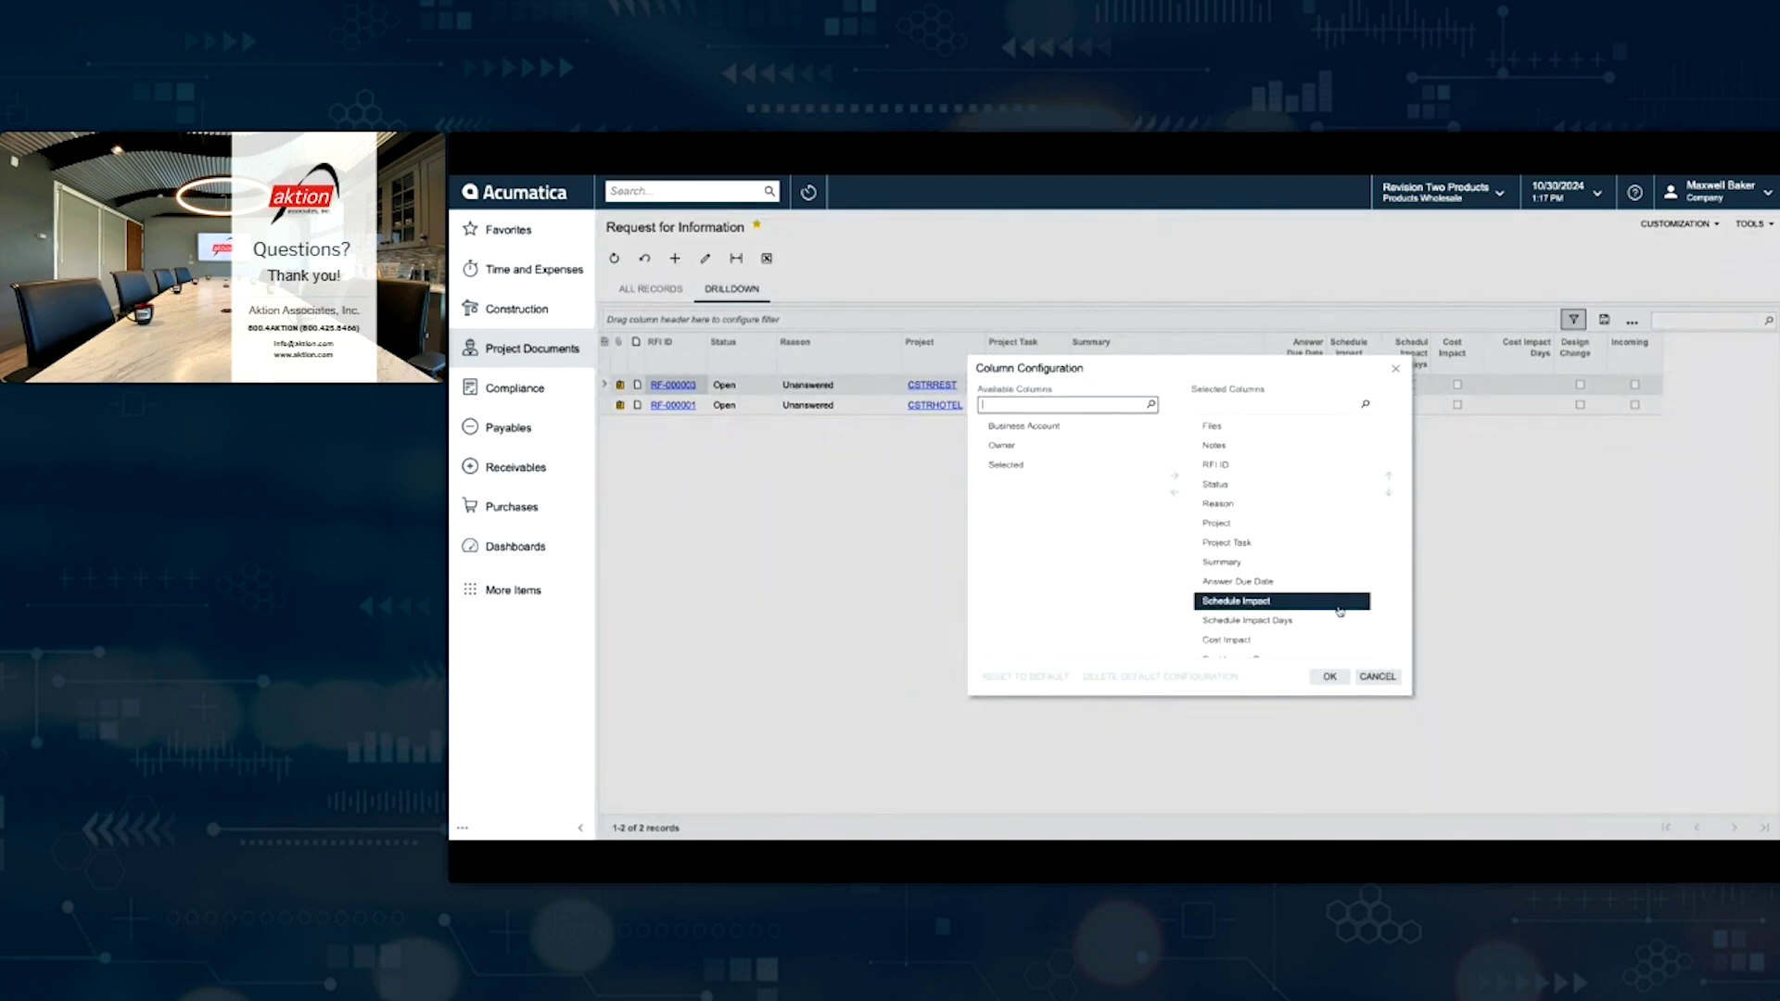
left_click(1376, 676)
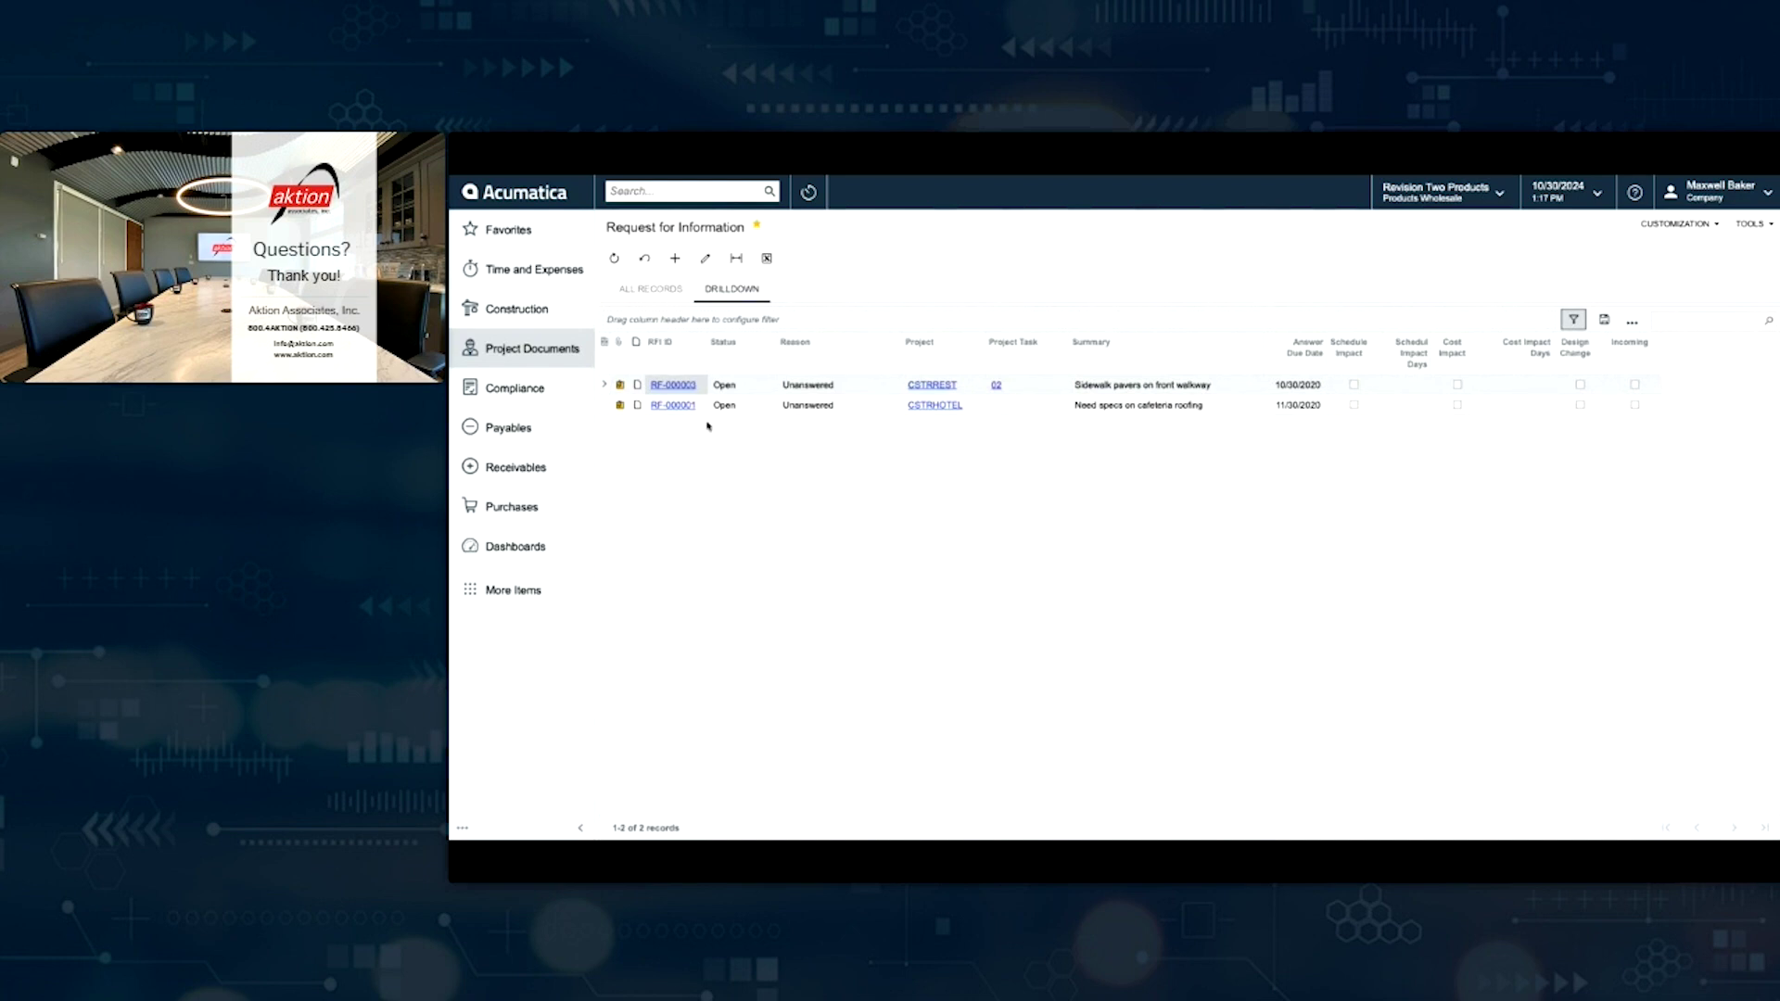
Step: Open request for information RF-000001 about the cafeteria roofing specs
left_click(674, 406)
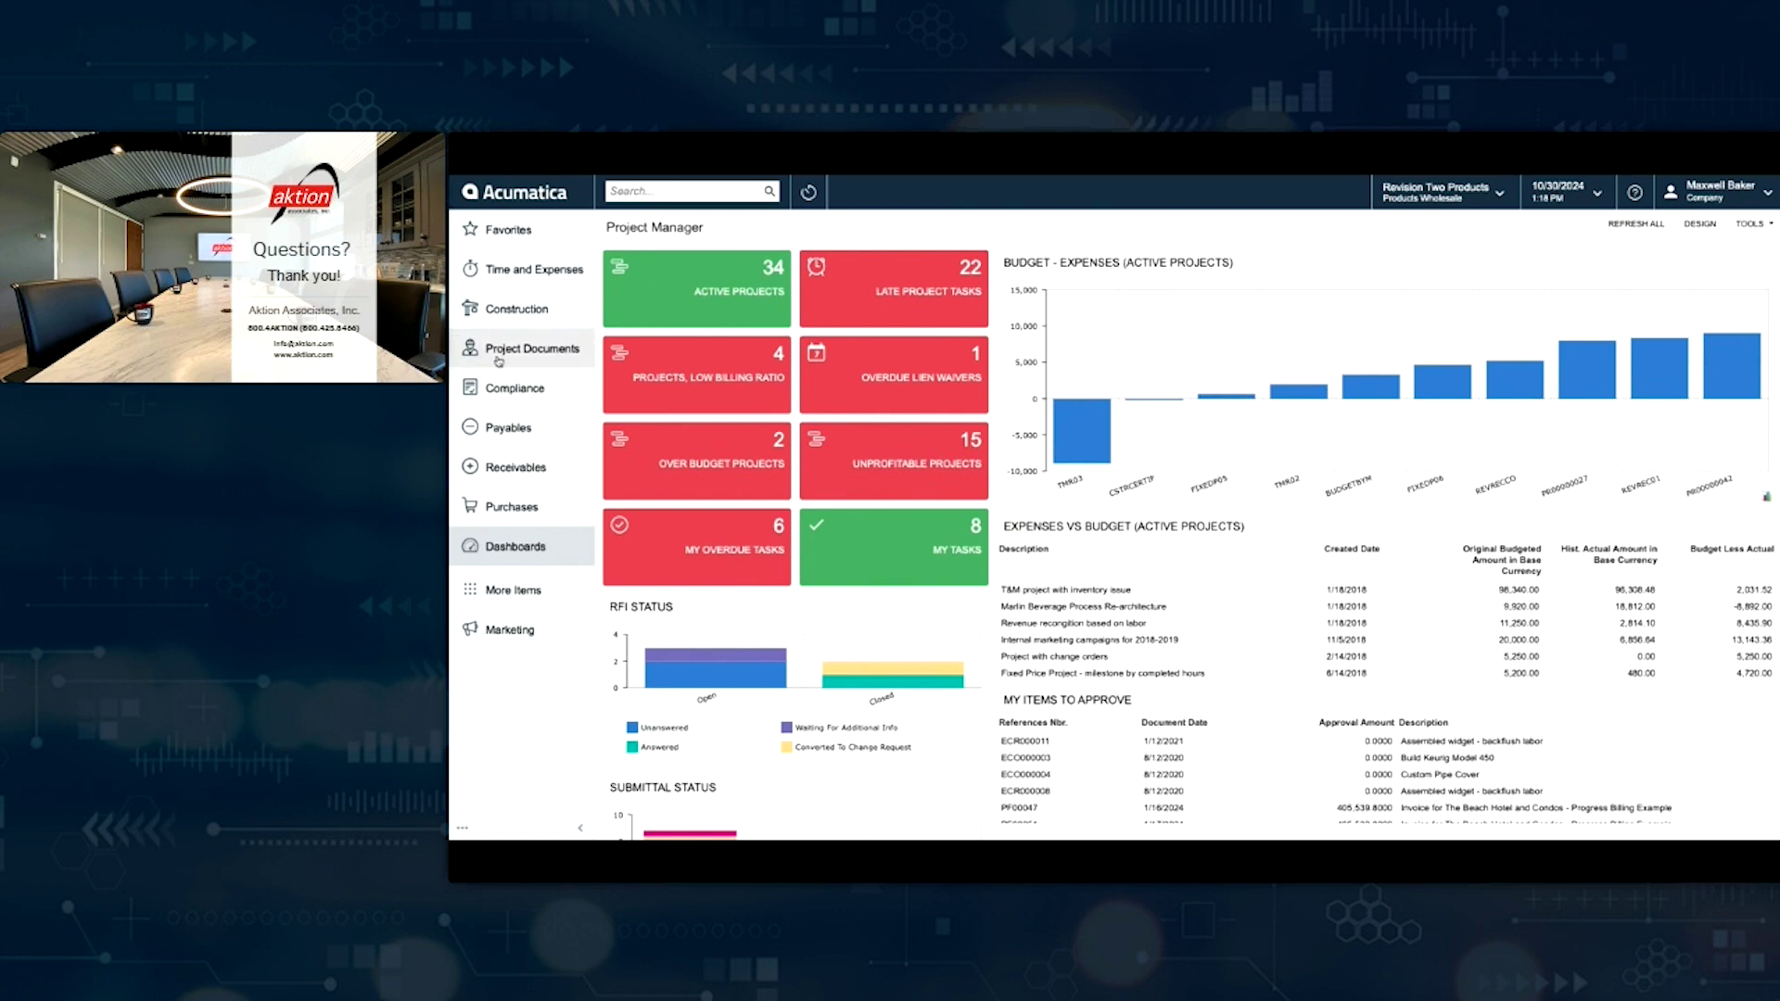
Step: Review the quick menu configuration of the Construction workspace and reduce the workspace to its quick menu items
left_click(521, 311)
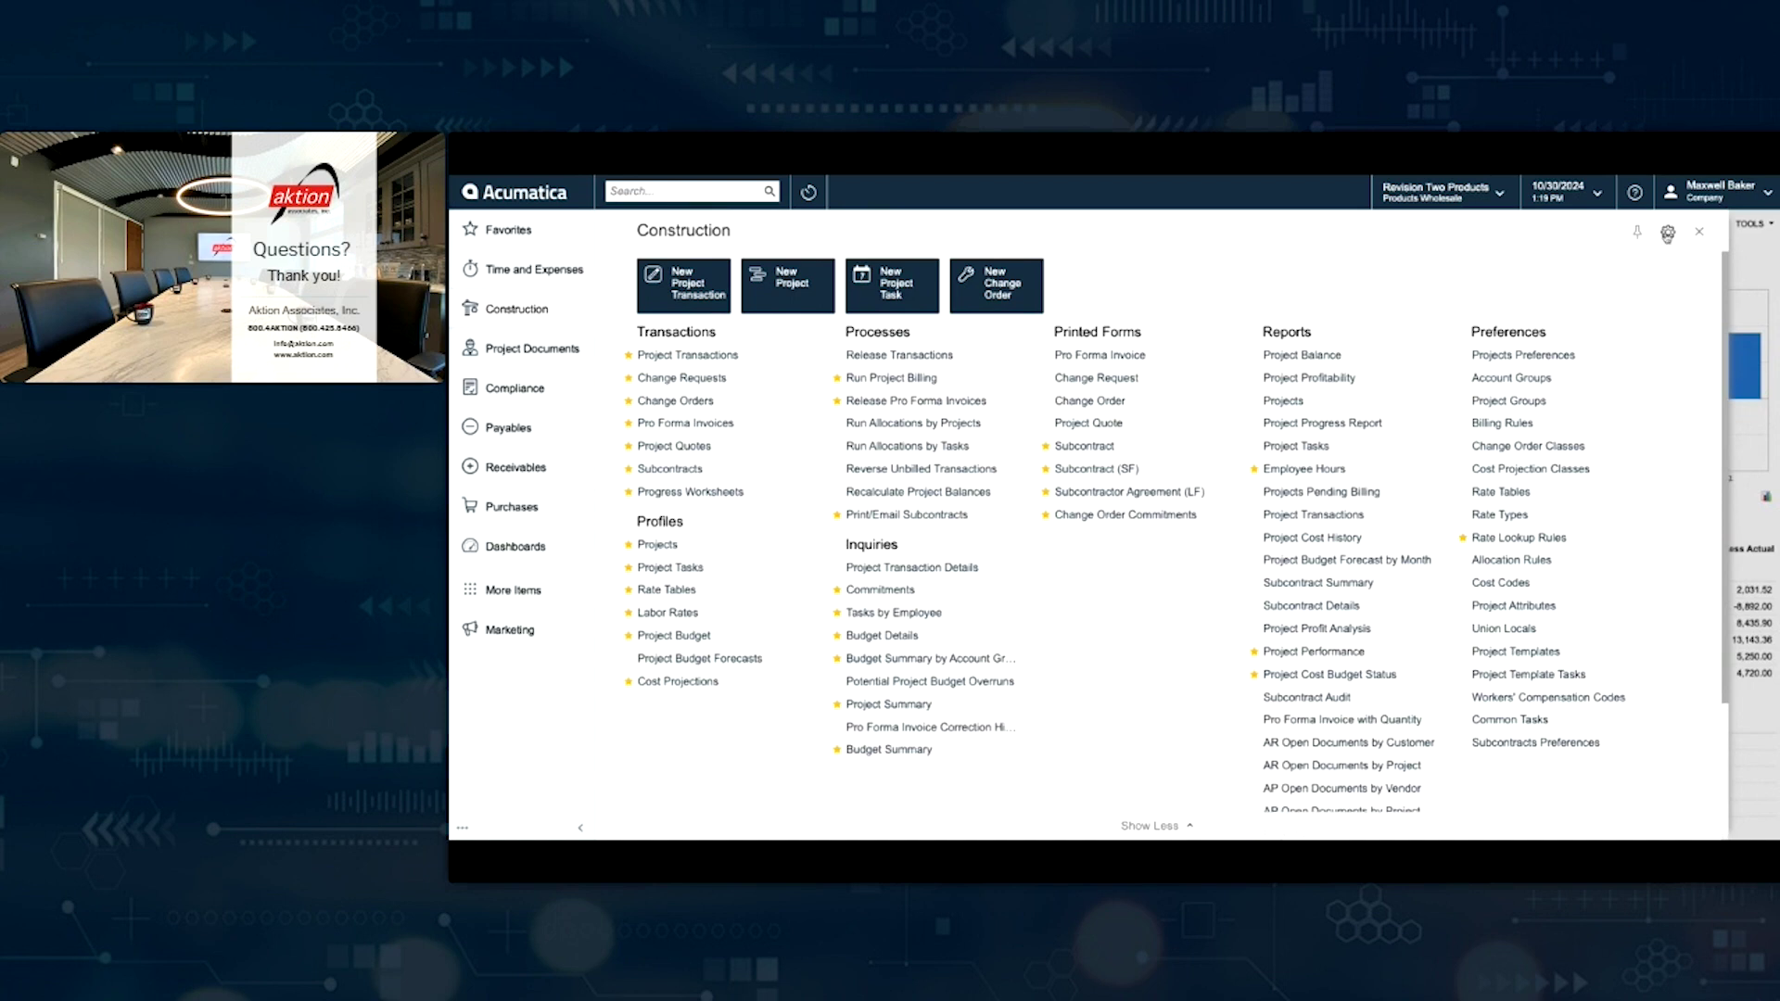
left_click(1667, 234)
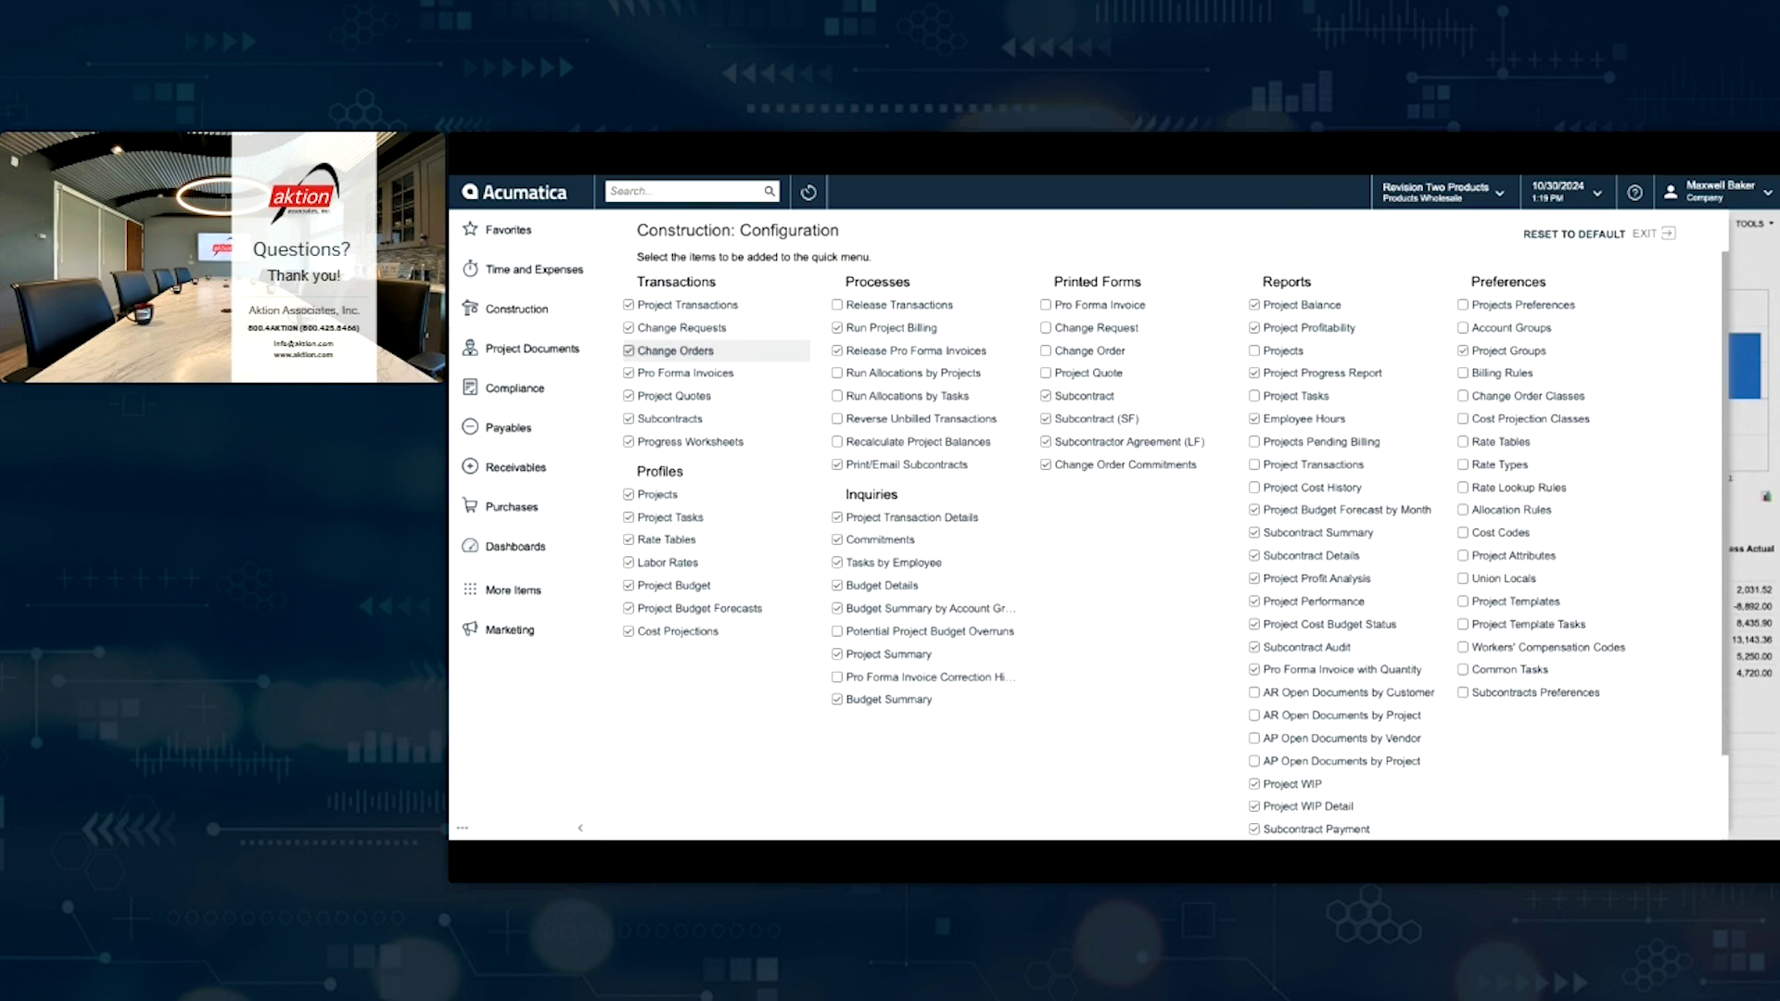
left_click(1646, 234)
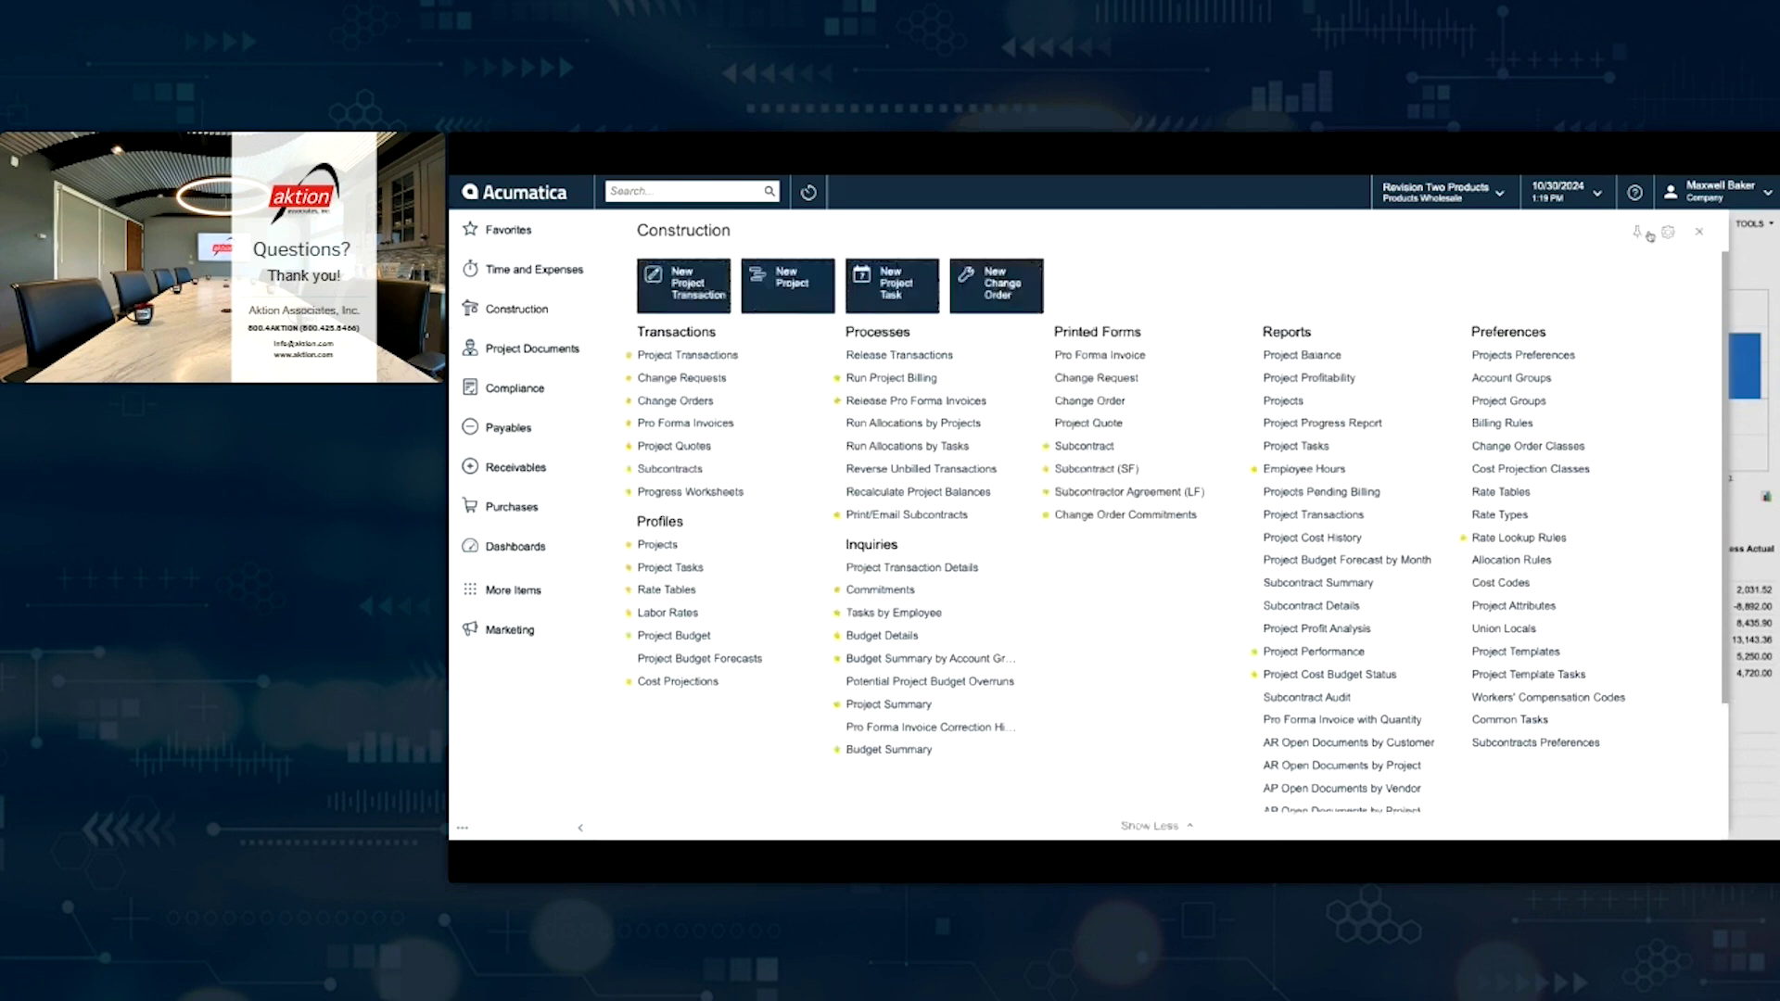
left_click(1151, 826)
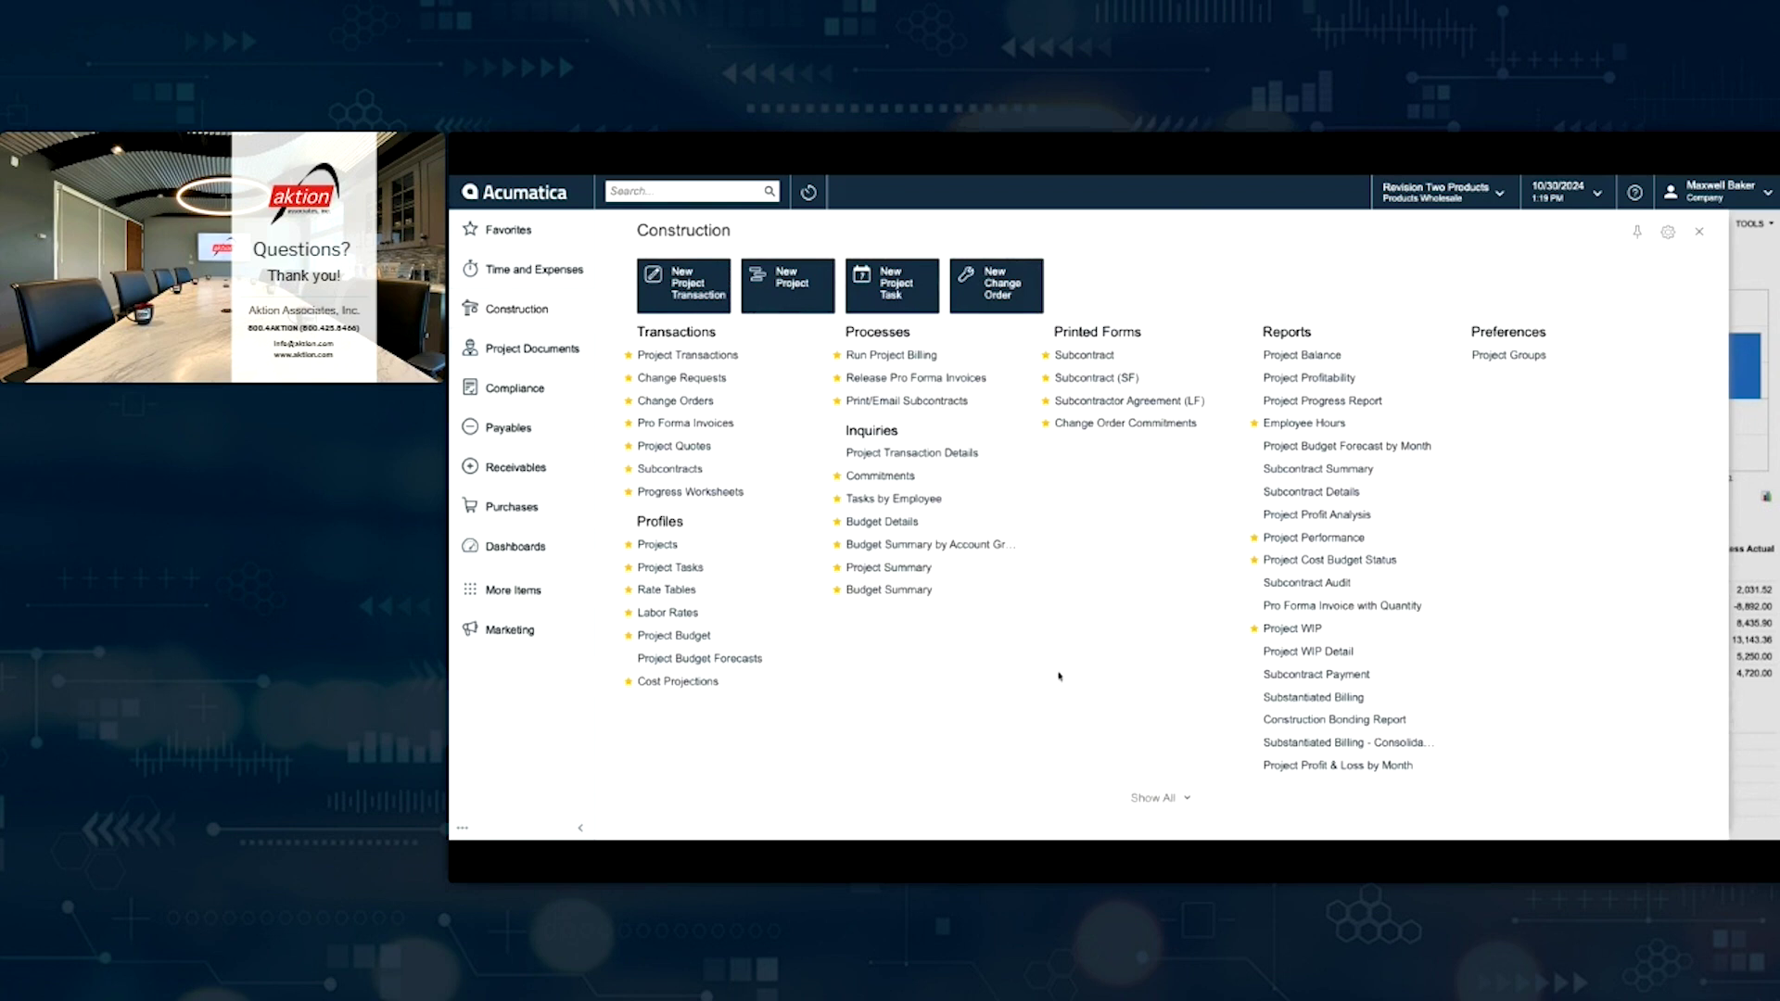
Step: Mark Project Budget Forecasts in the Construction profiles as a favorite and display the Favorites list
mouse_move(796, 457)
mouse_move(637, 405)
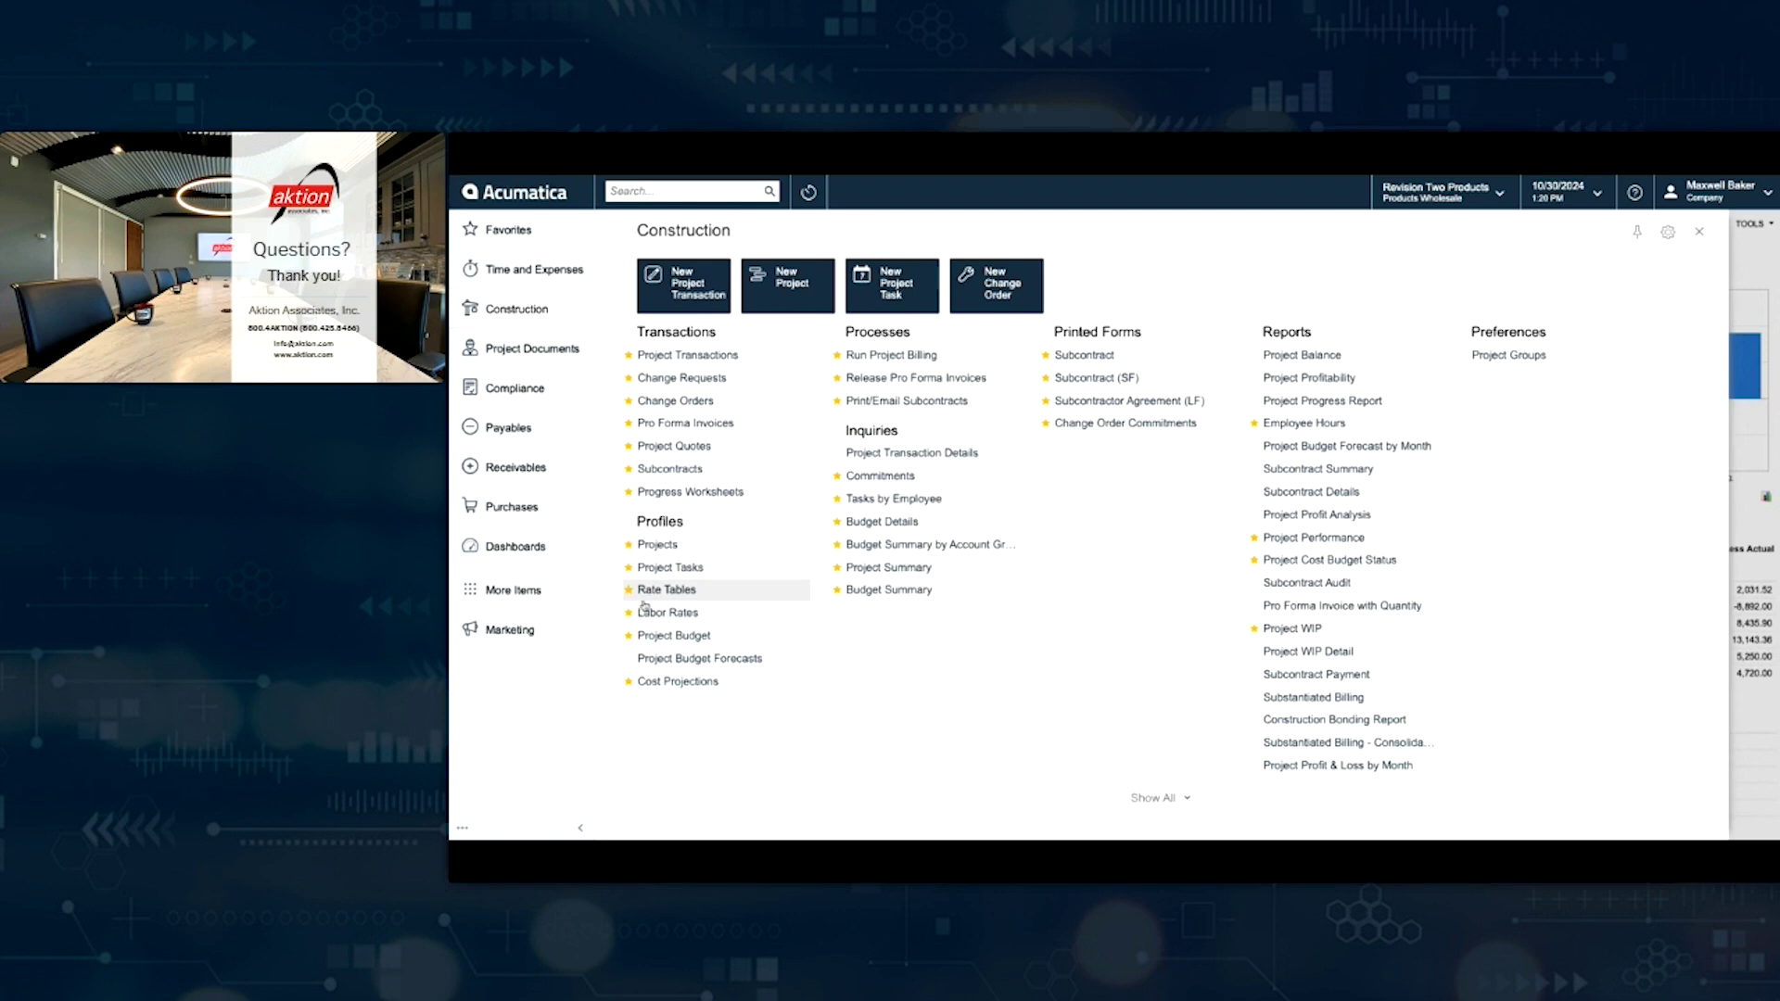
mouse_move(633, 660)
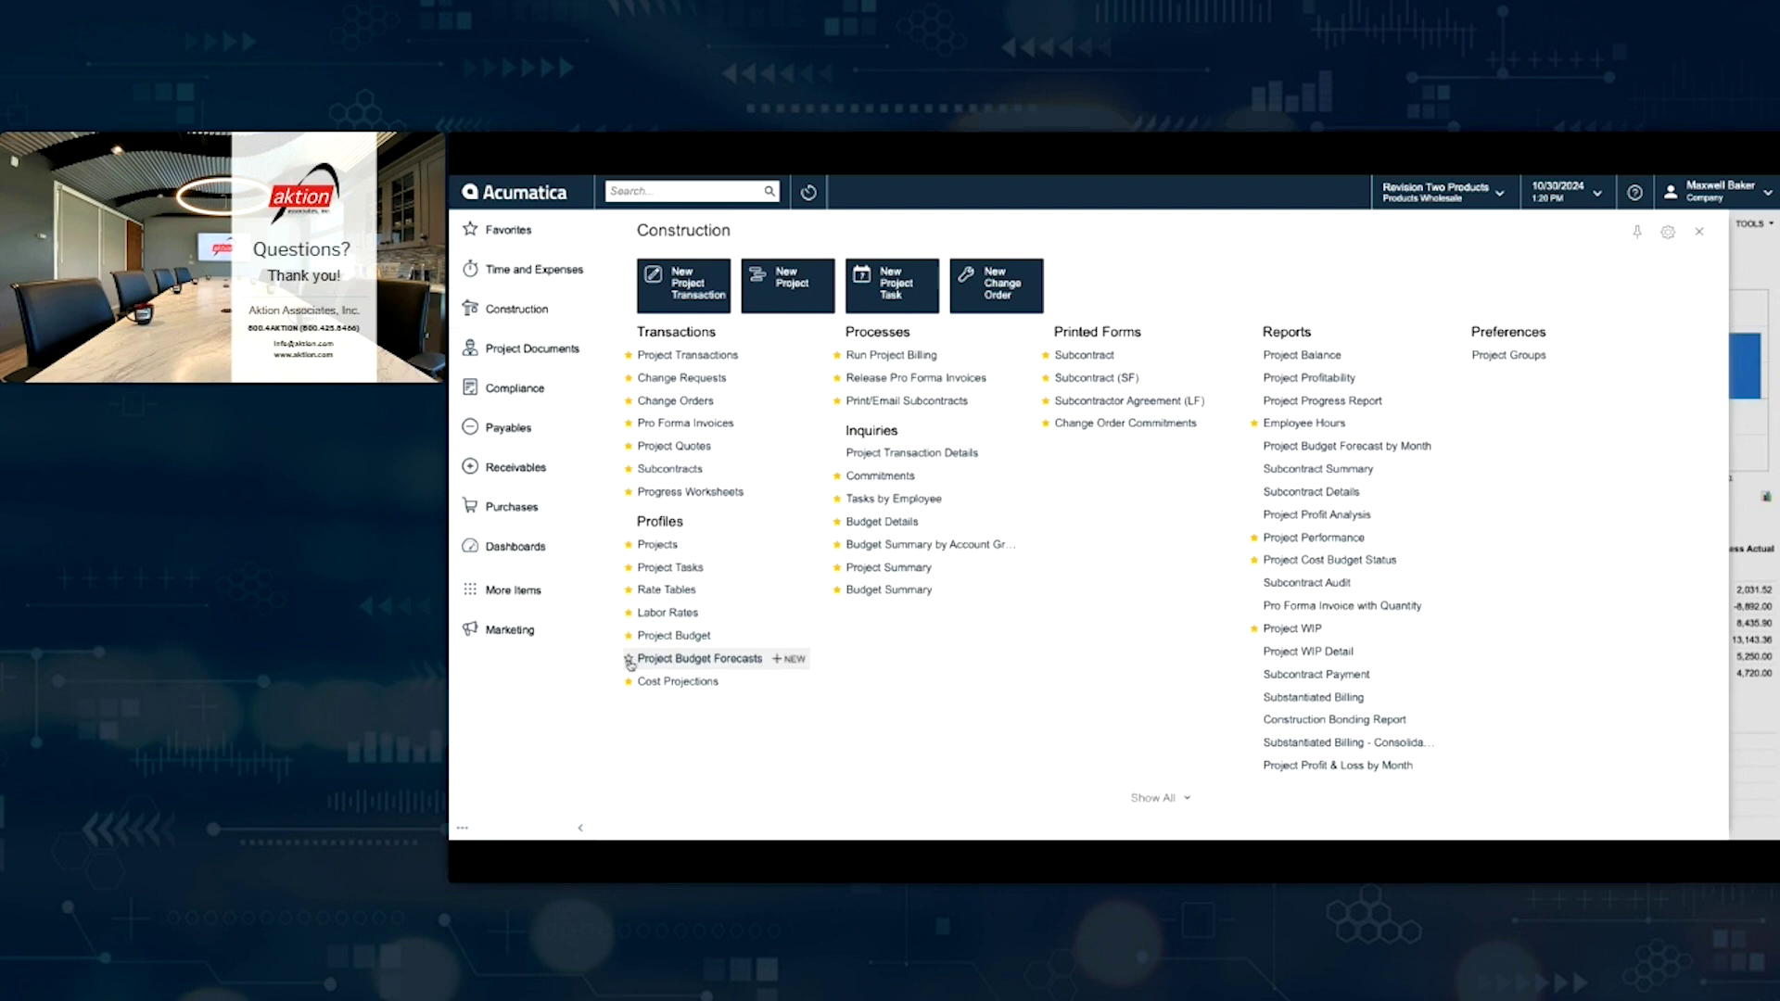
left_click(630, 660)
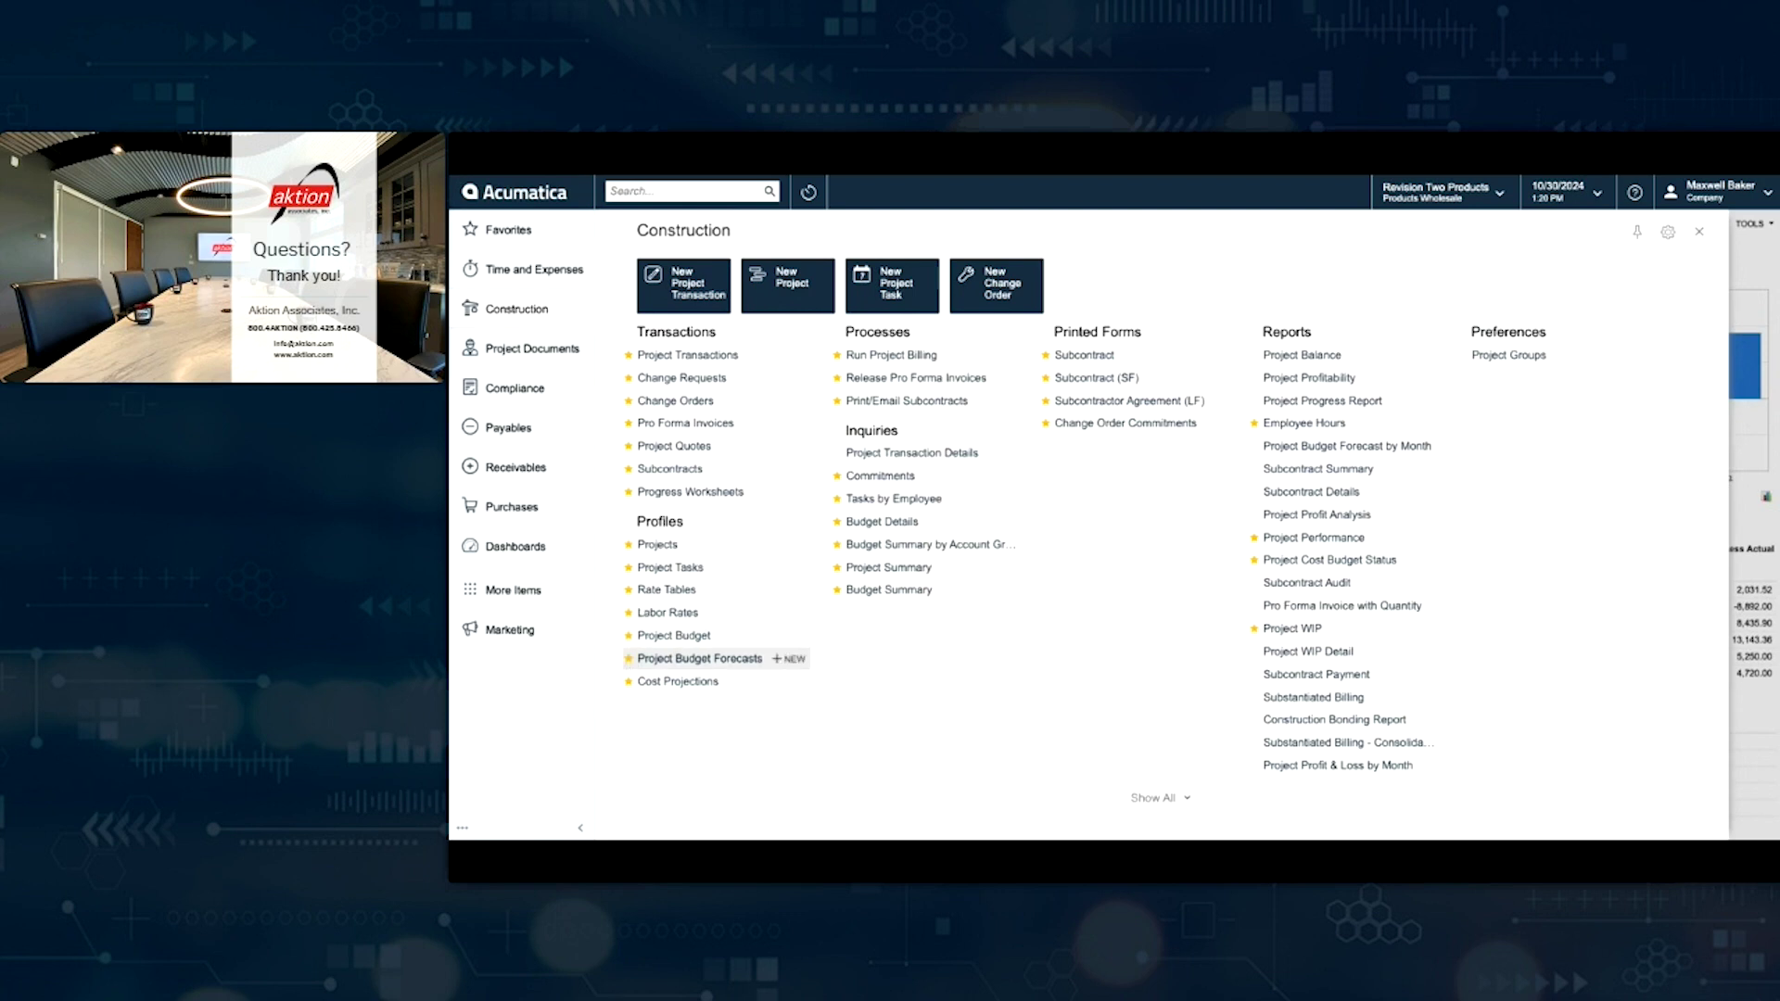
left_click(538, 237)
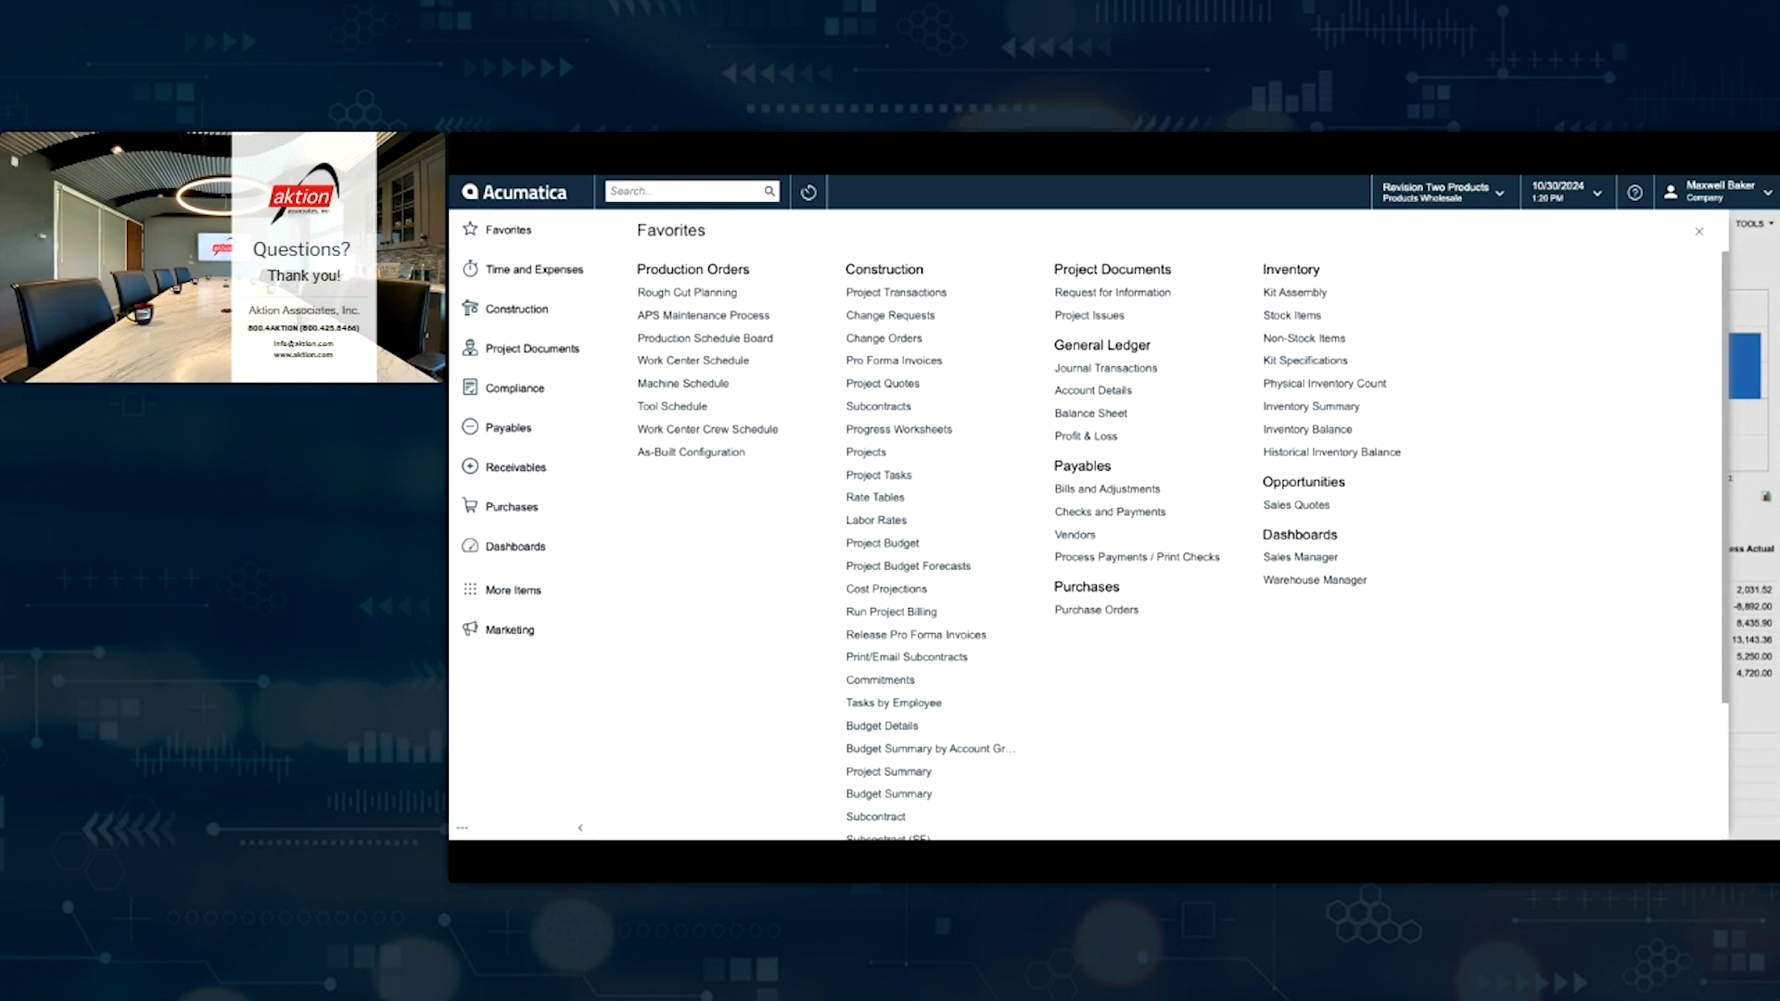
Step: Open the Construction projects list and compare its In Planning, Active, All Records and CSTR views, ending on CSTR
left_click(543, 311)
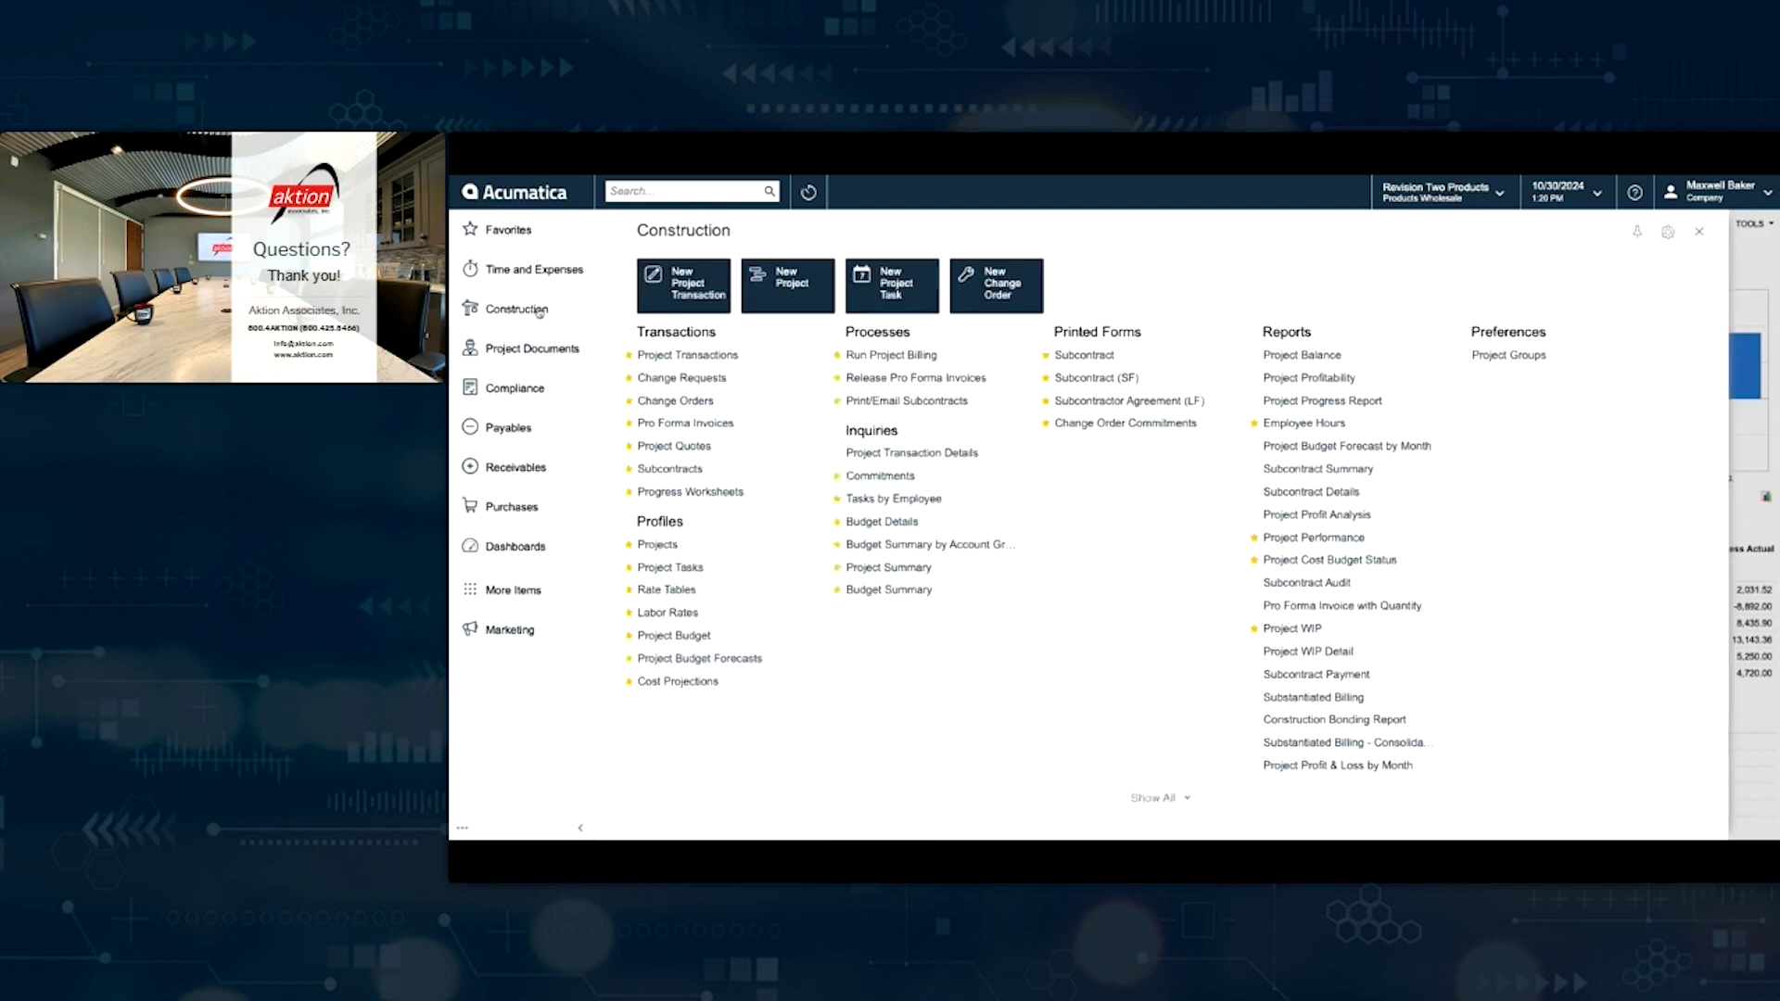
left_click(680, 548)
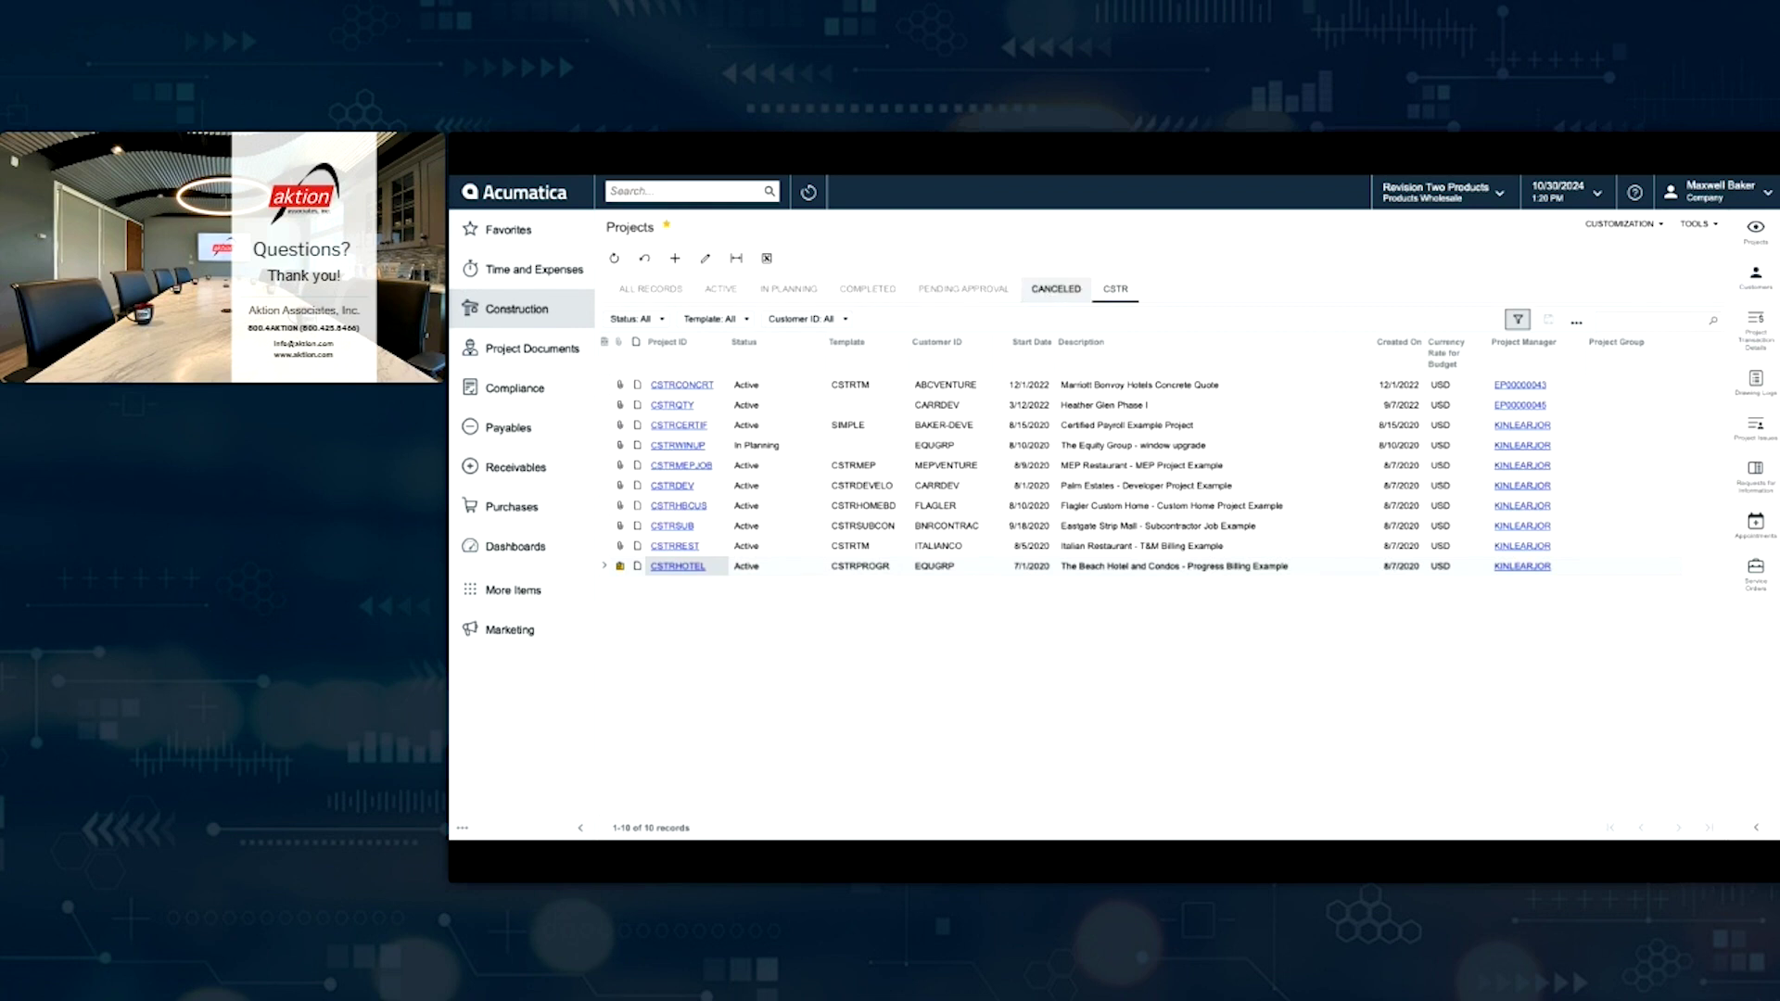
left_click(814, 290)
left_click(738, 291)
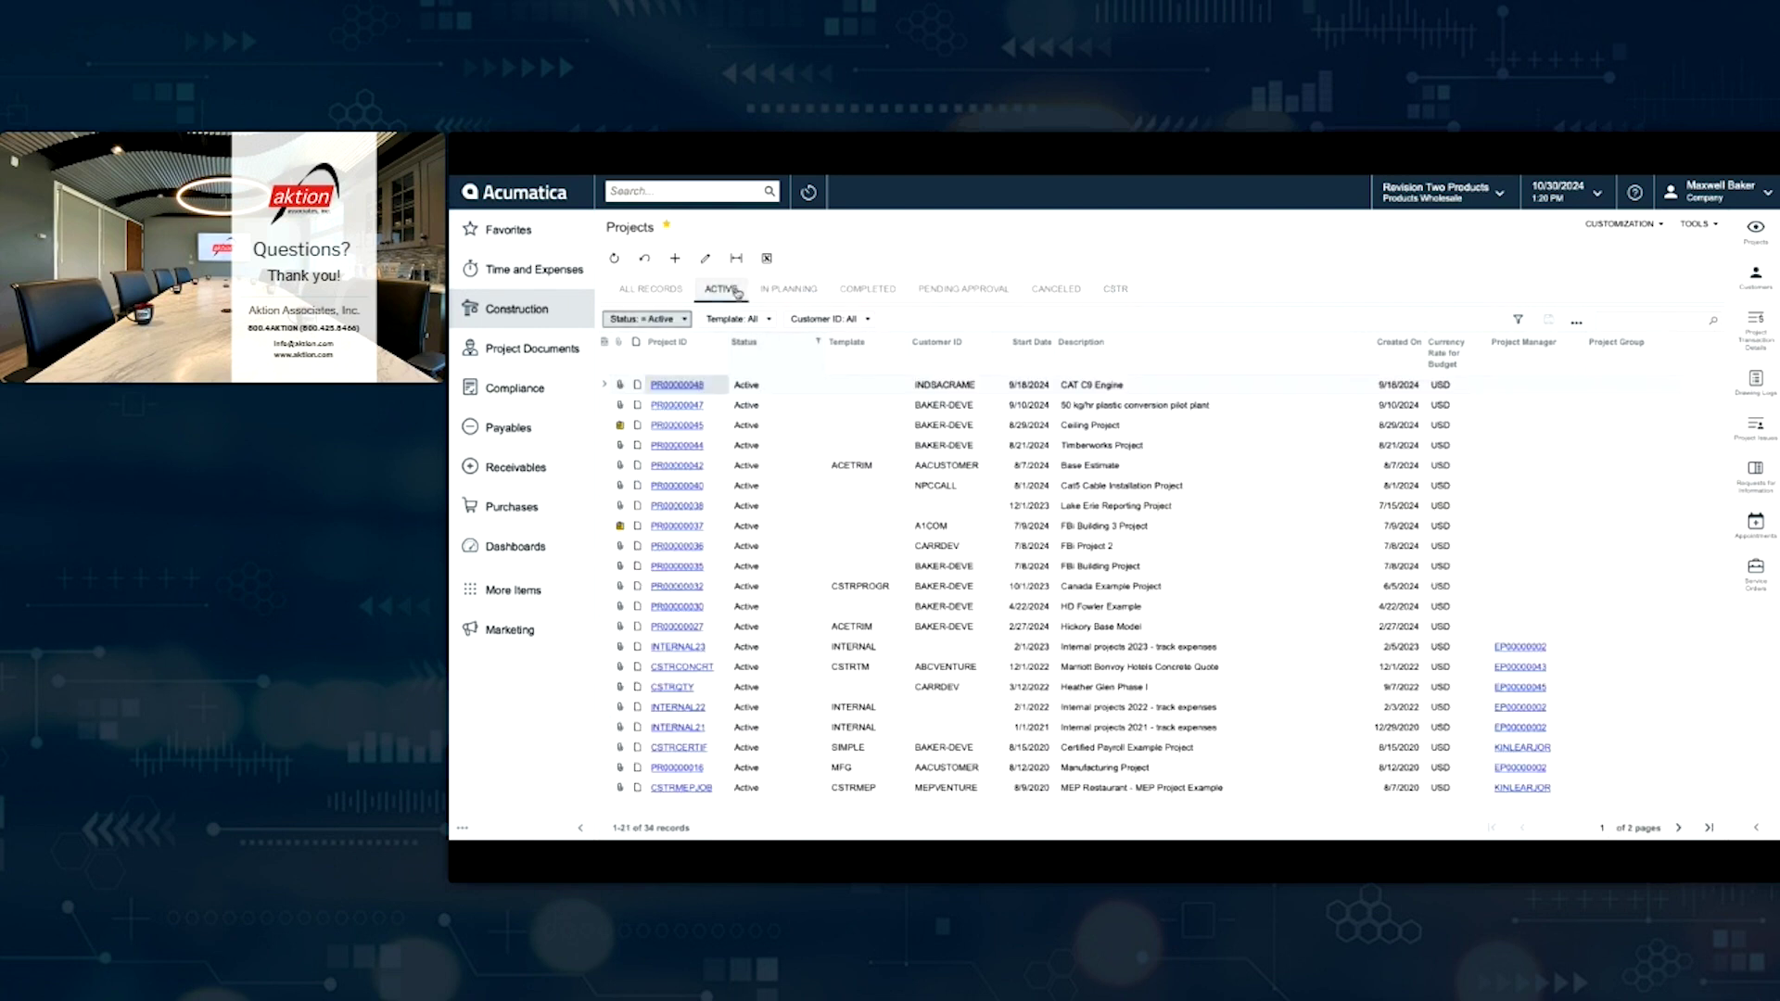
left_click(651, 289)
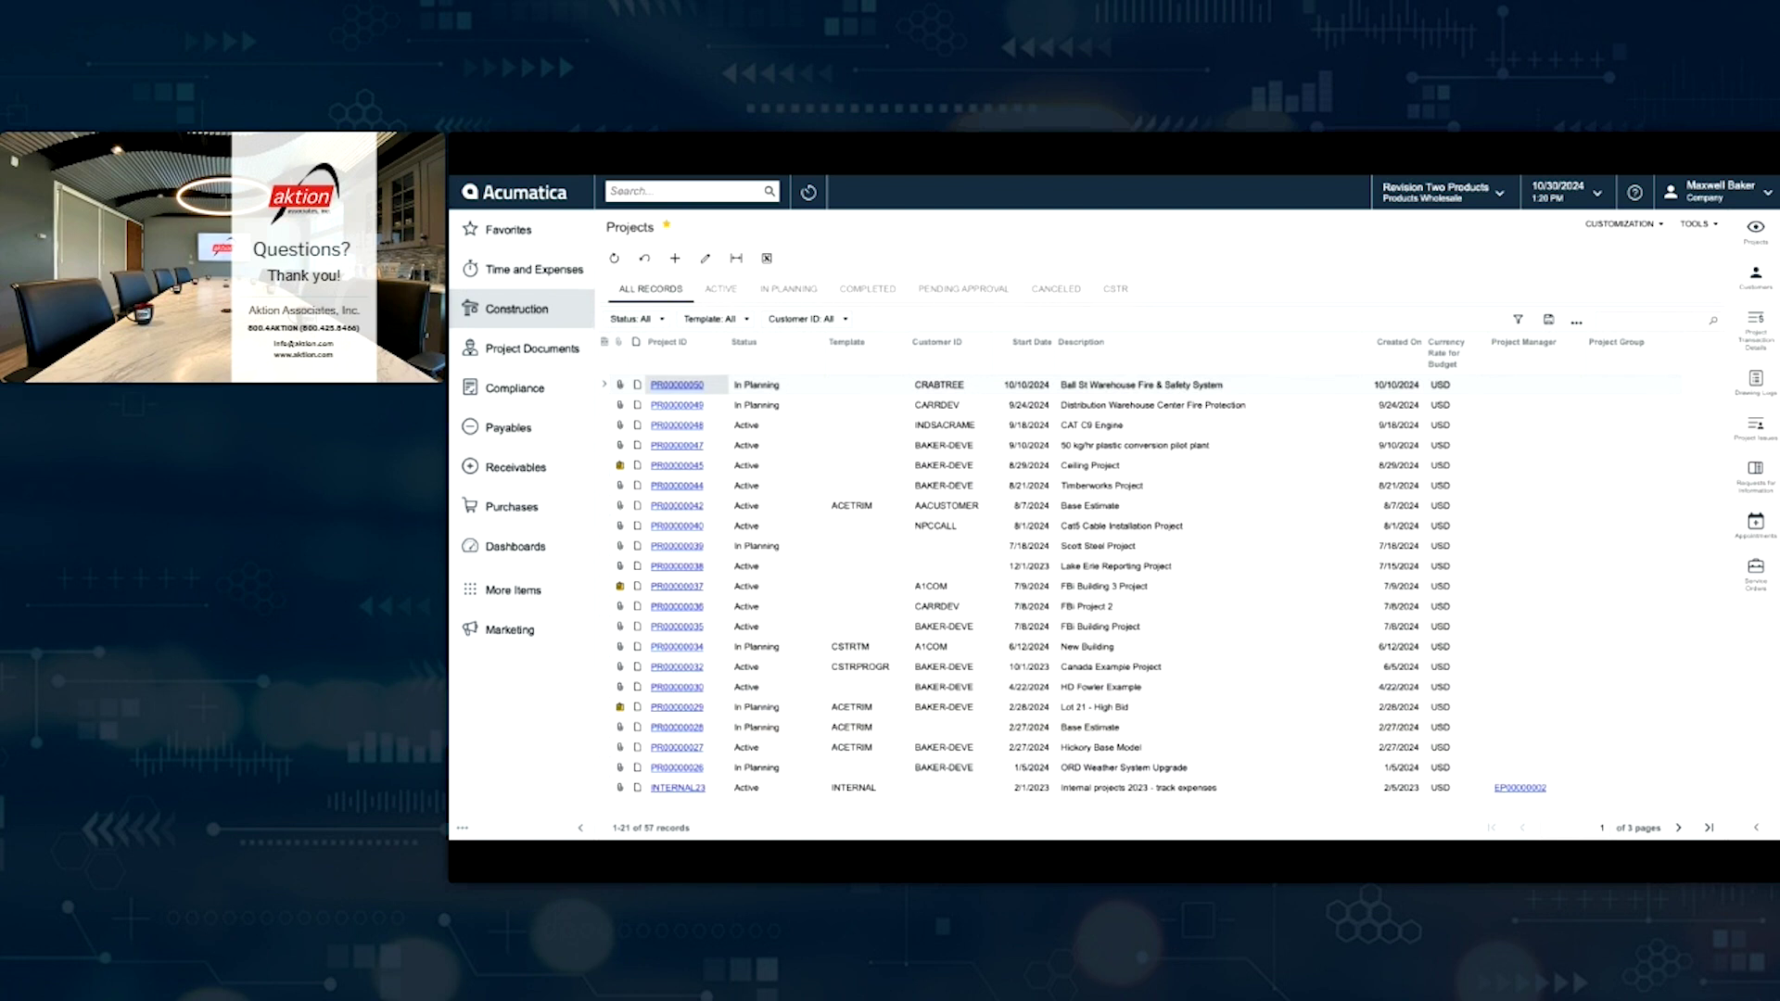
left_click(1115, 288)
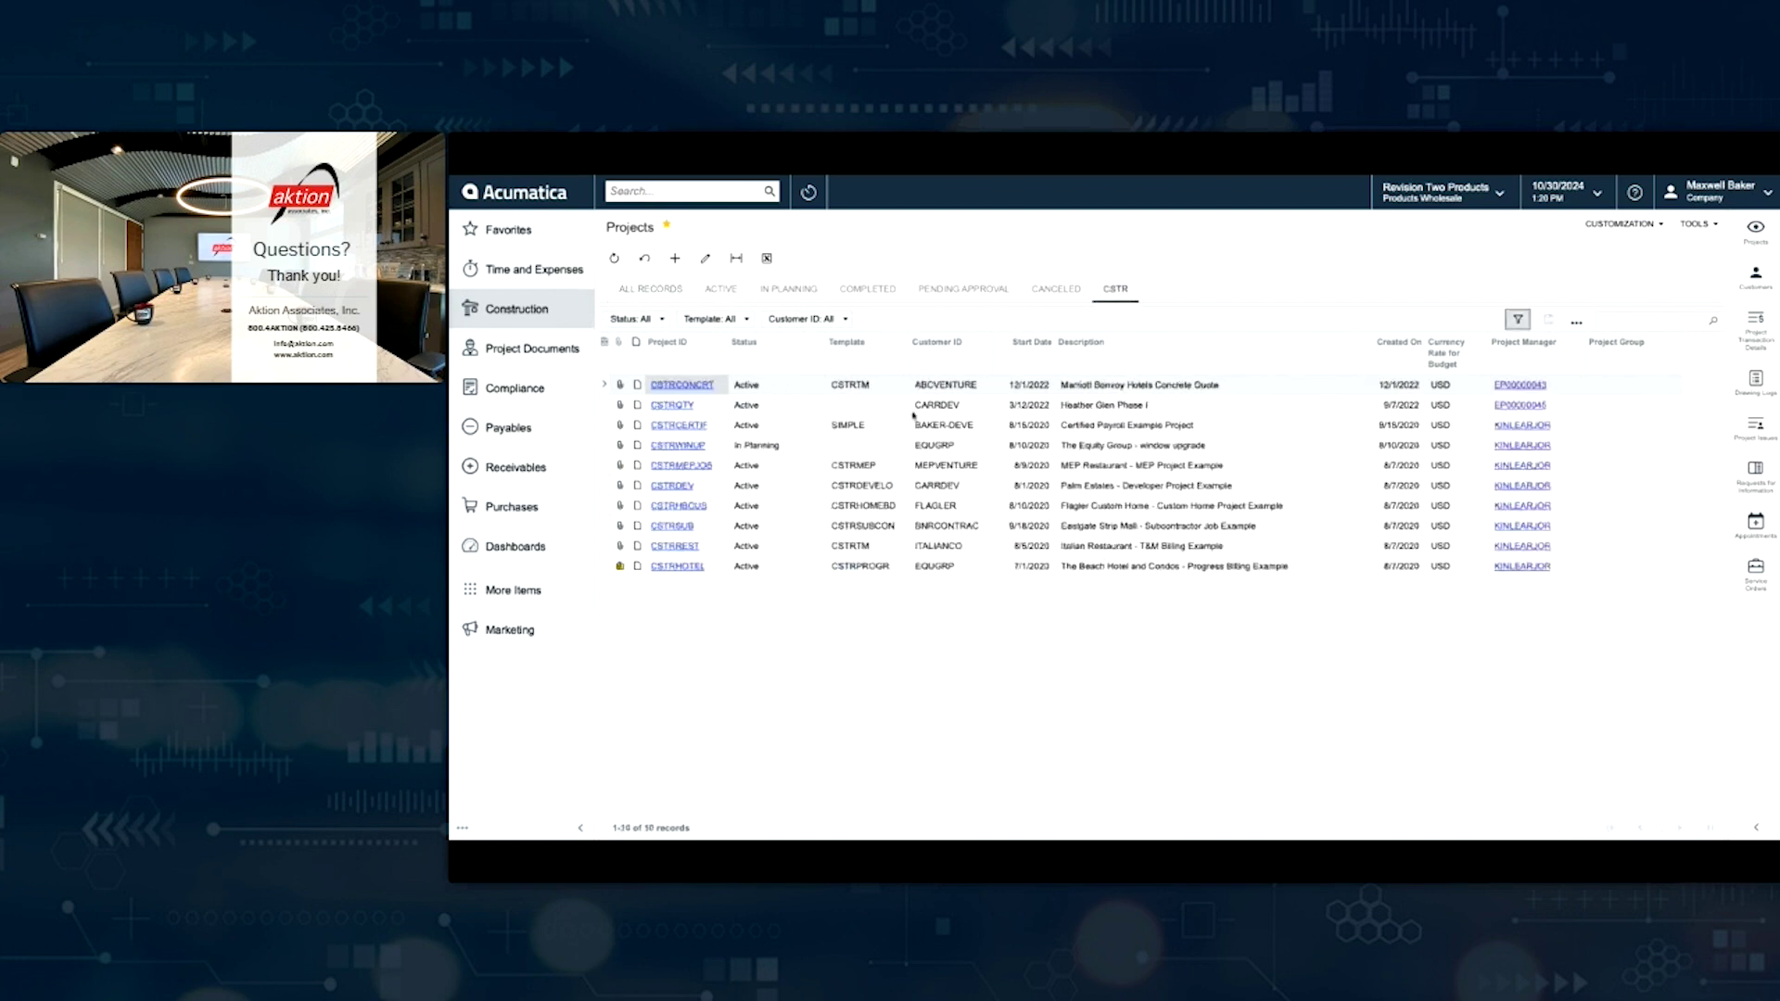
Step: Review the drawing logs, project issues and requests for information of project CSTRHOTEL alongside the projects list
left_click(861, 574)
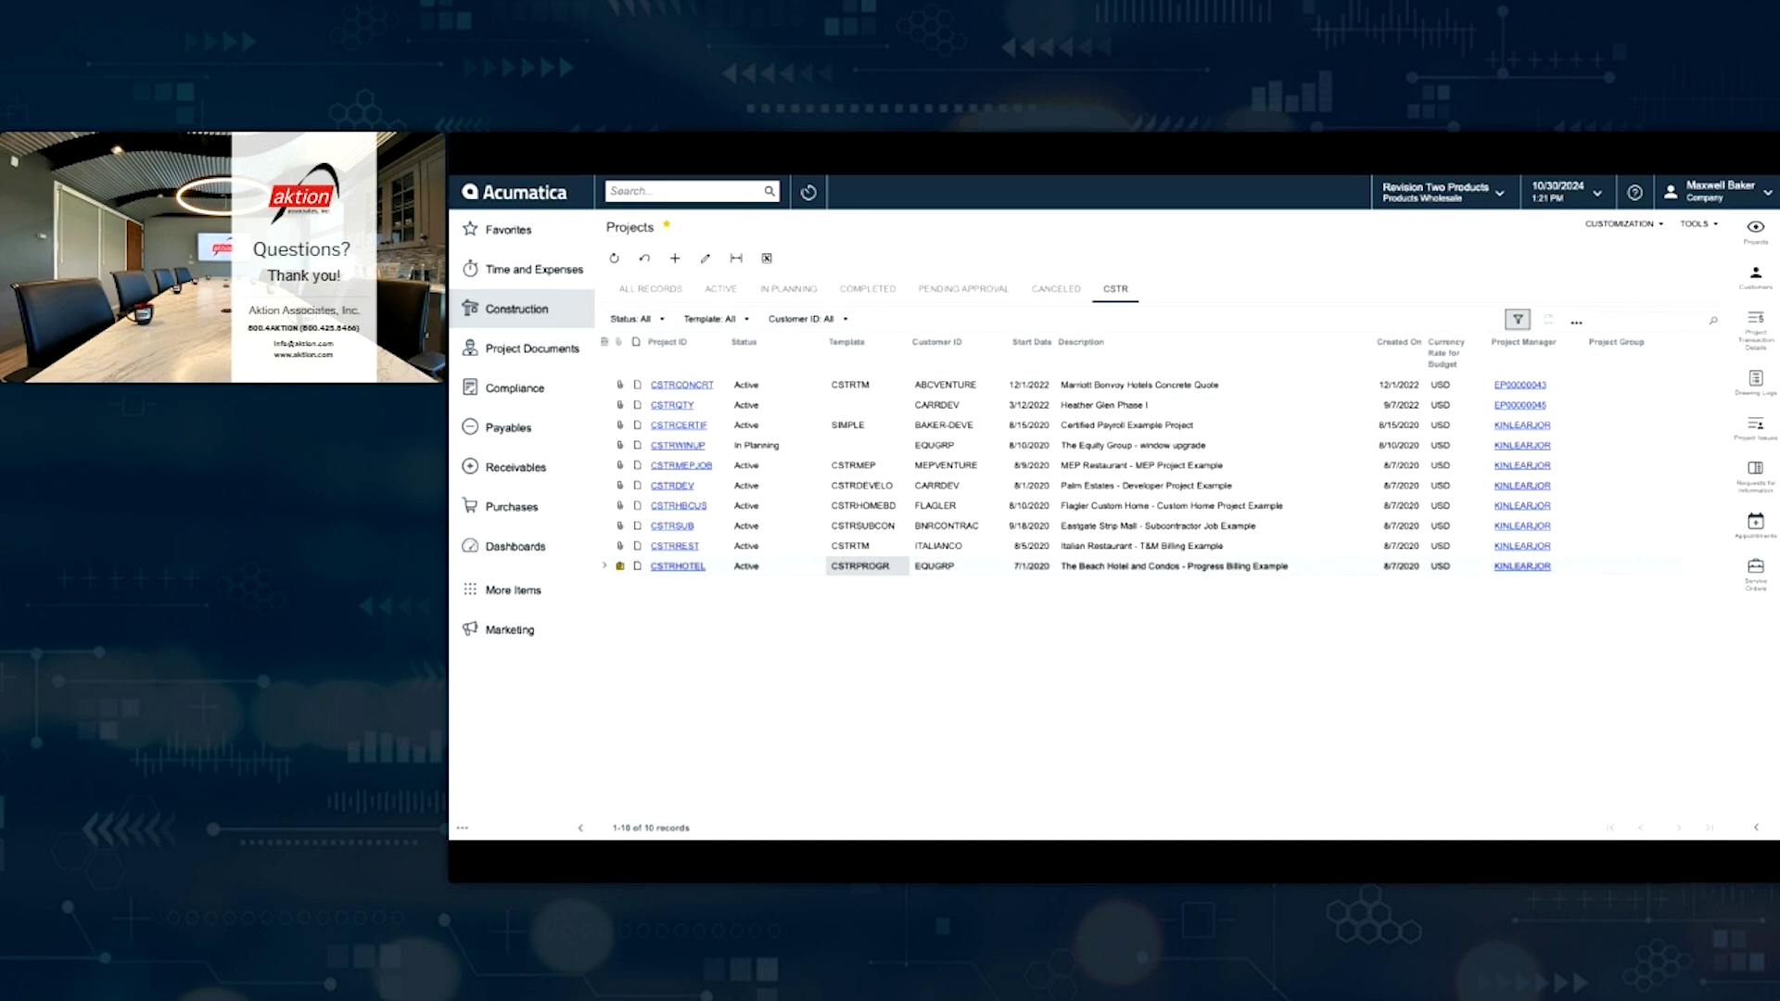
left_click(1755, 382)
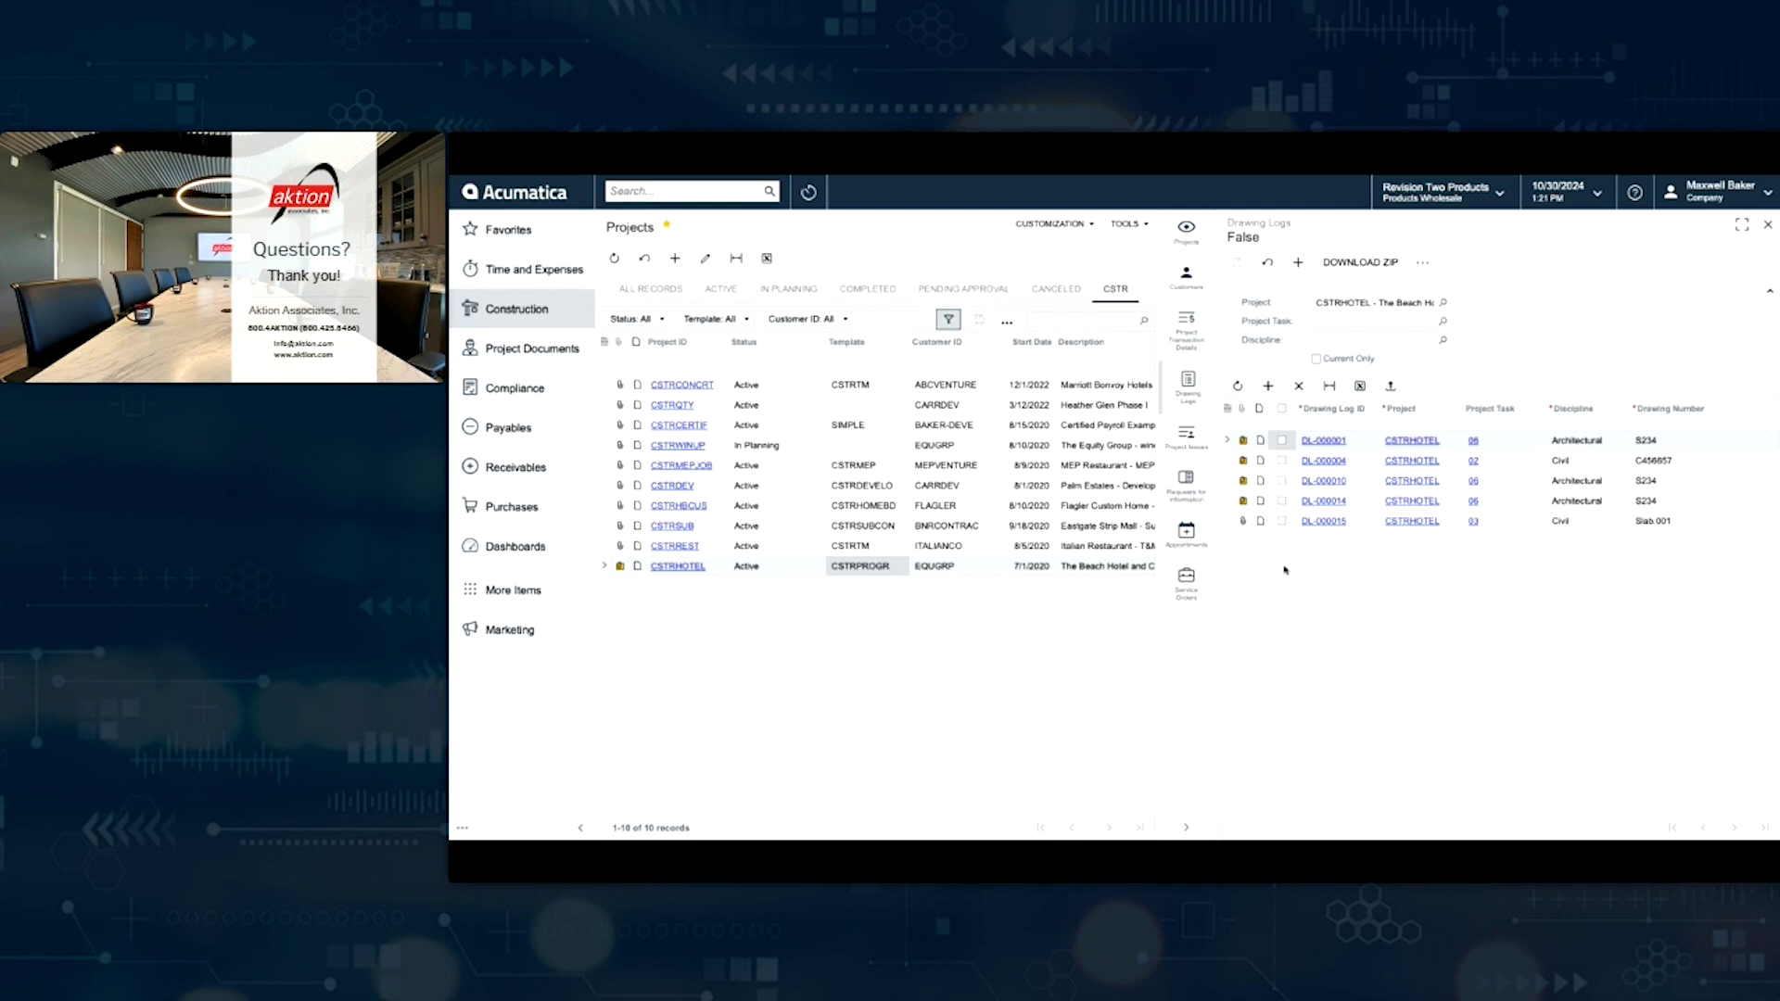
left_click(1186, 434)
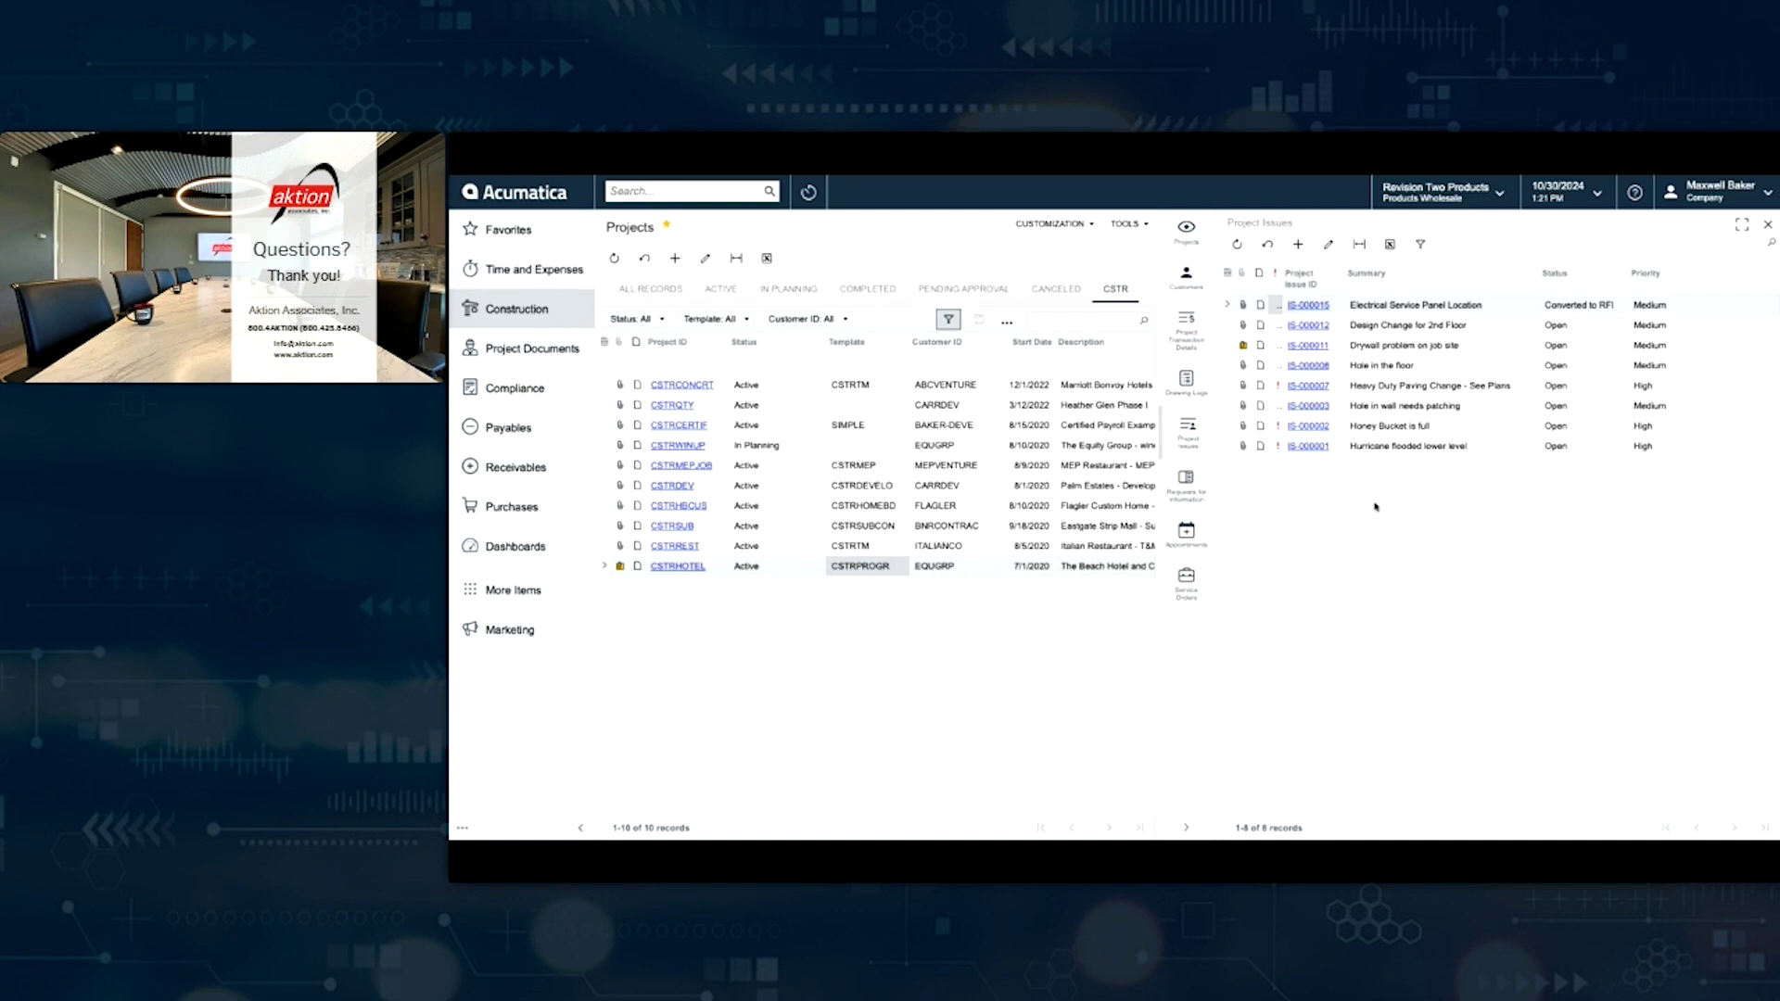
left_click(1186, 477)
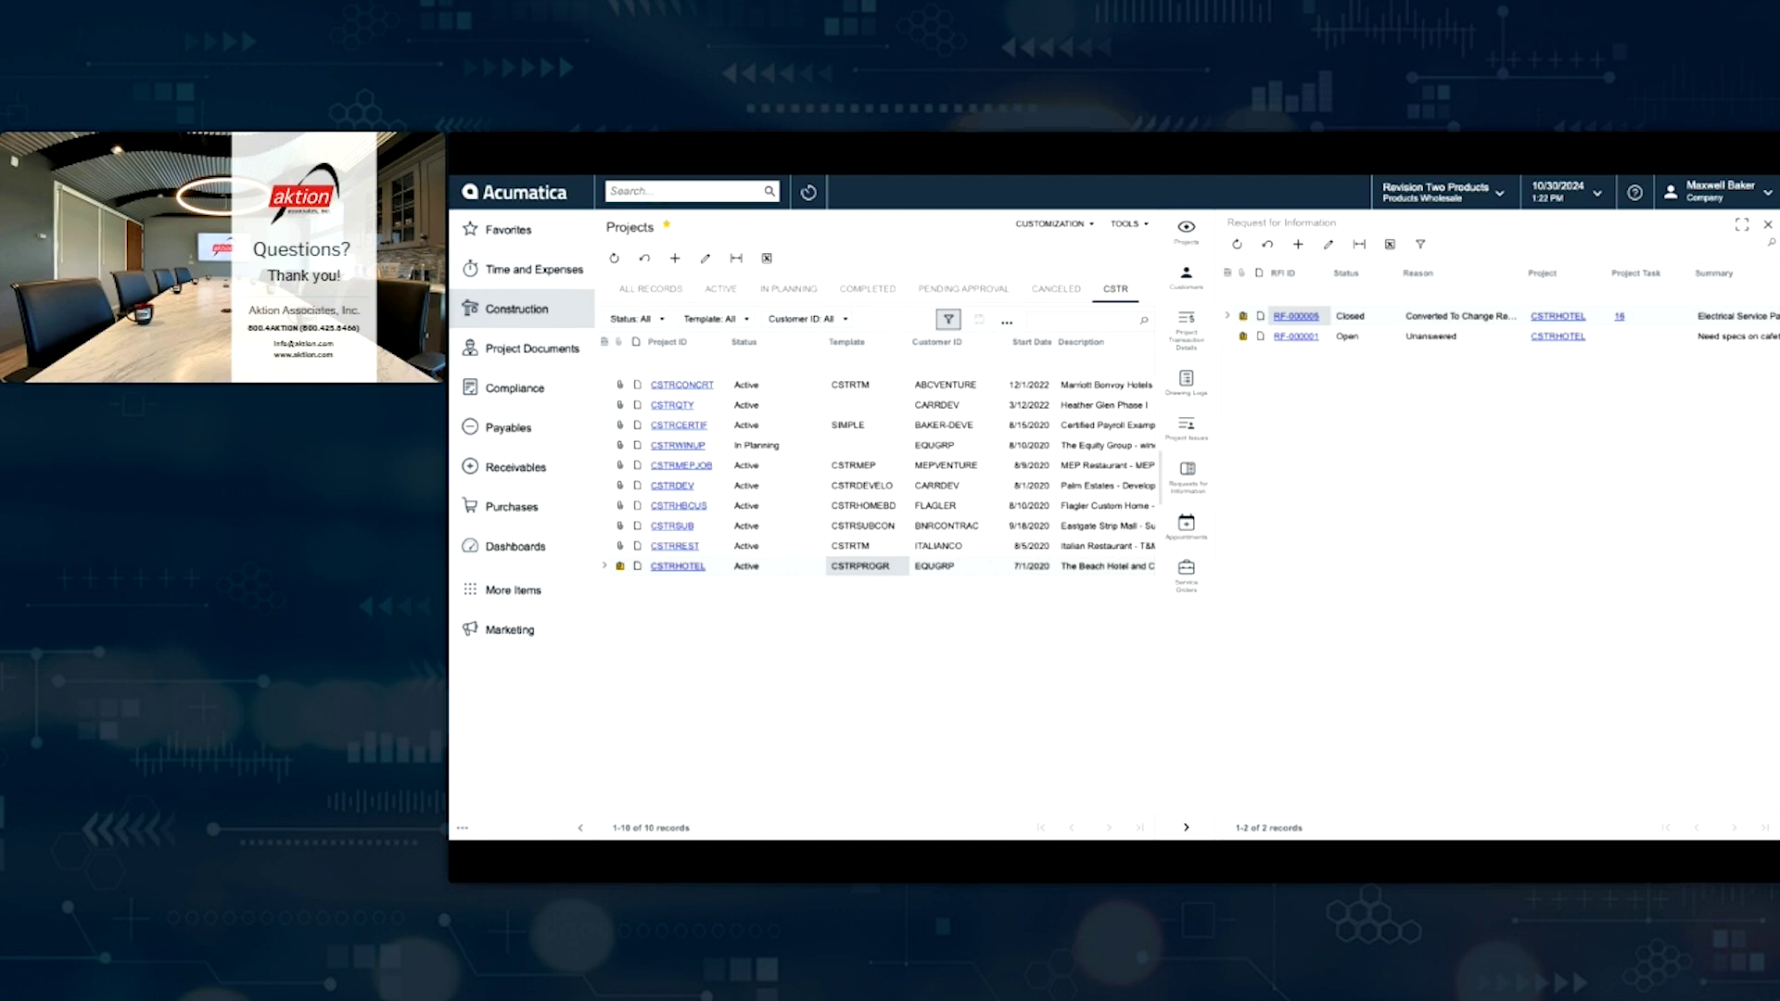
left_click(1185, 824)
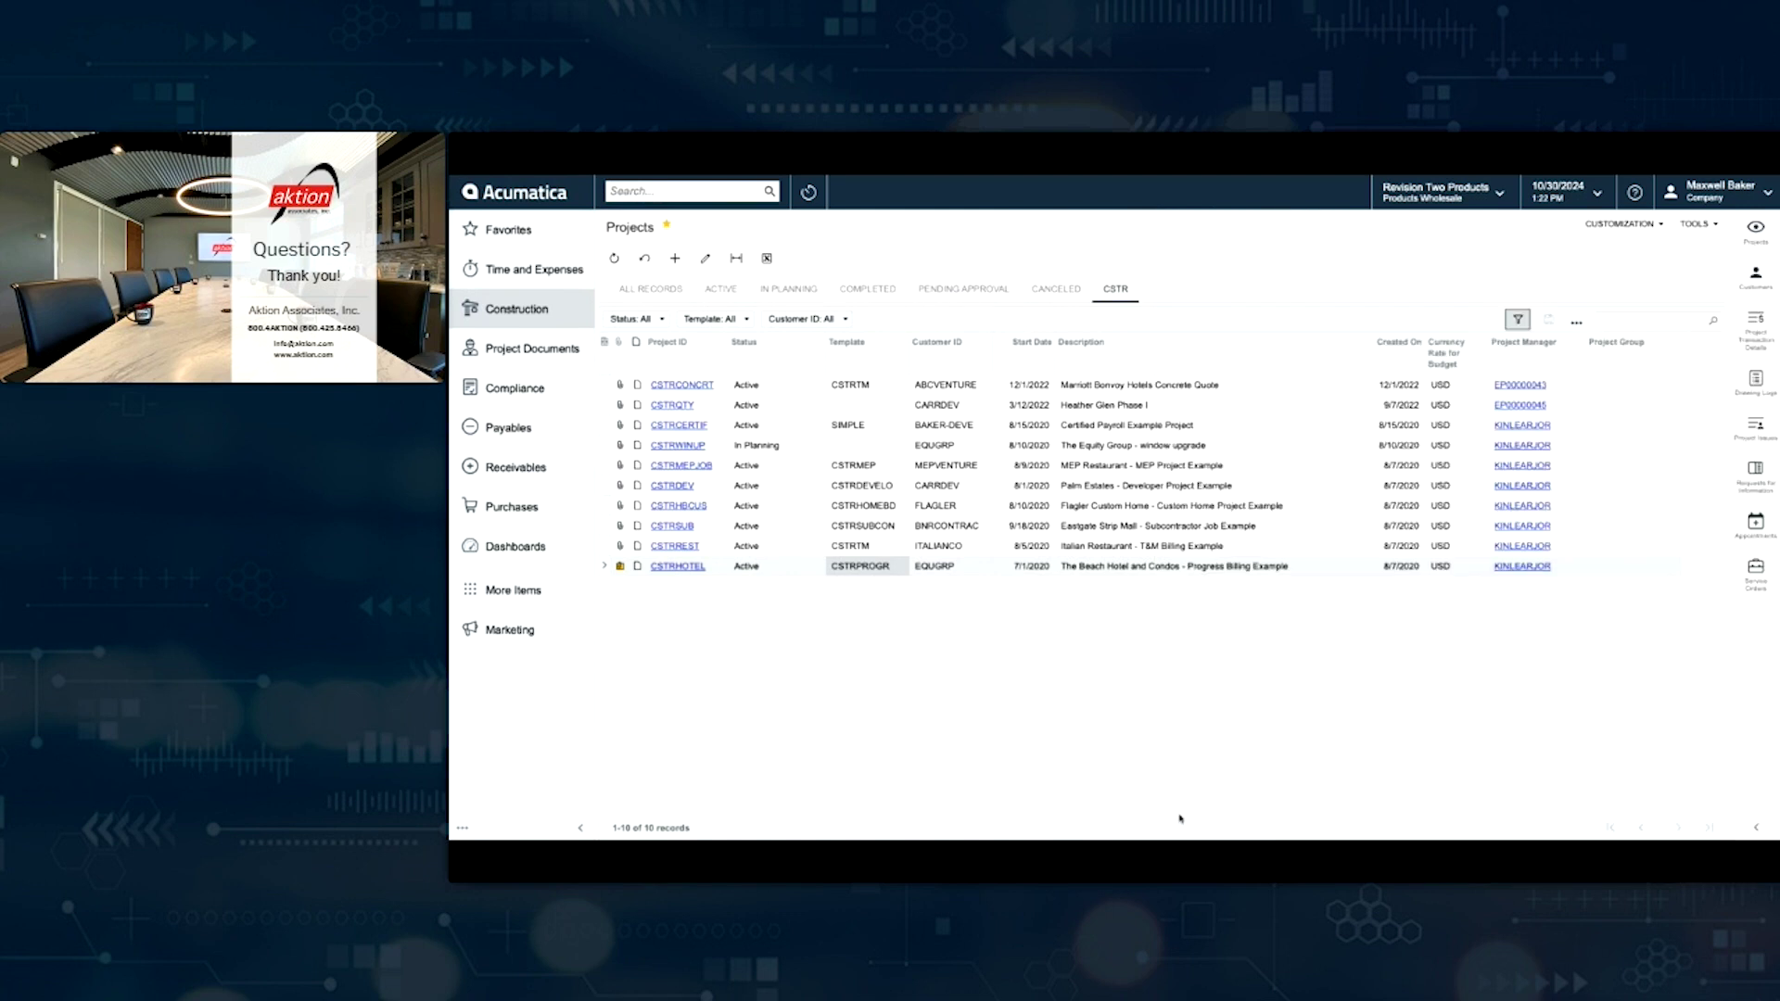
Step: Open project CSTRHOTEL and examine the options for its revenue budget level and cost budget level
left_click(688, 567)
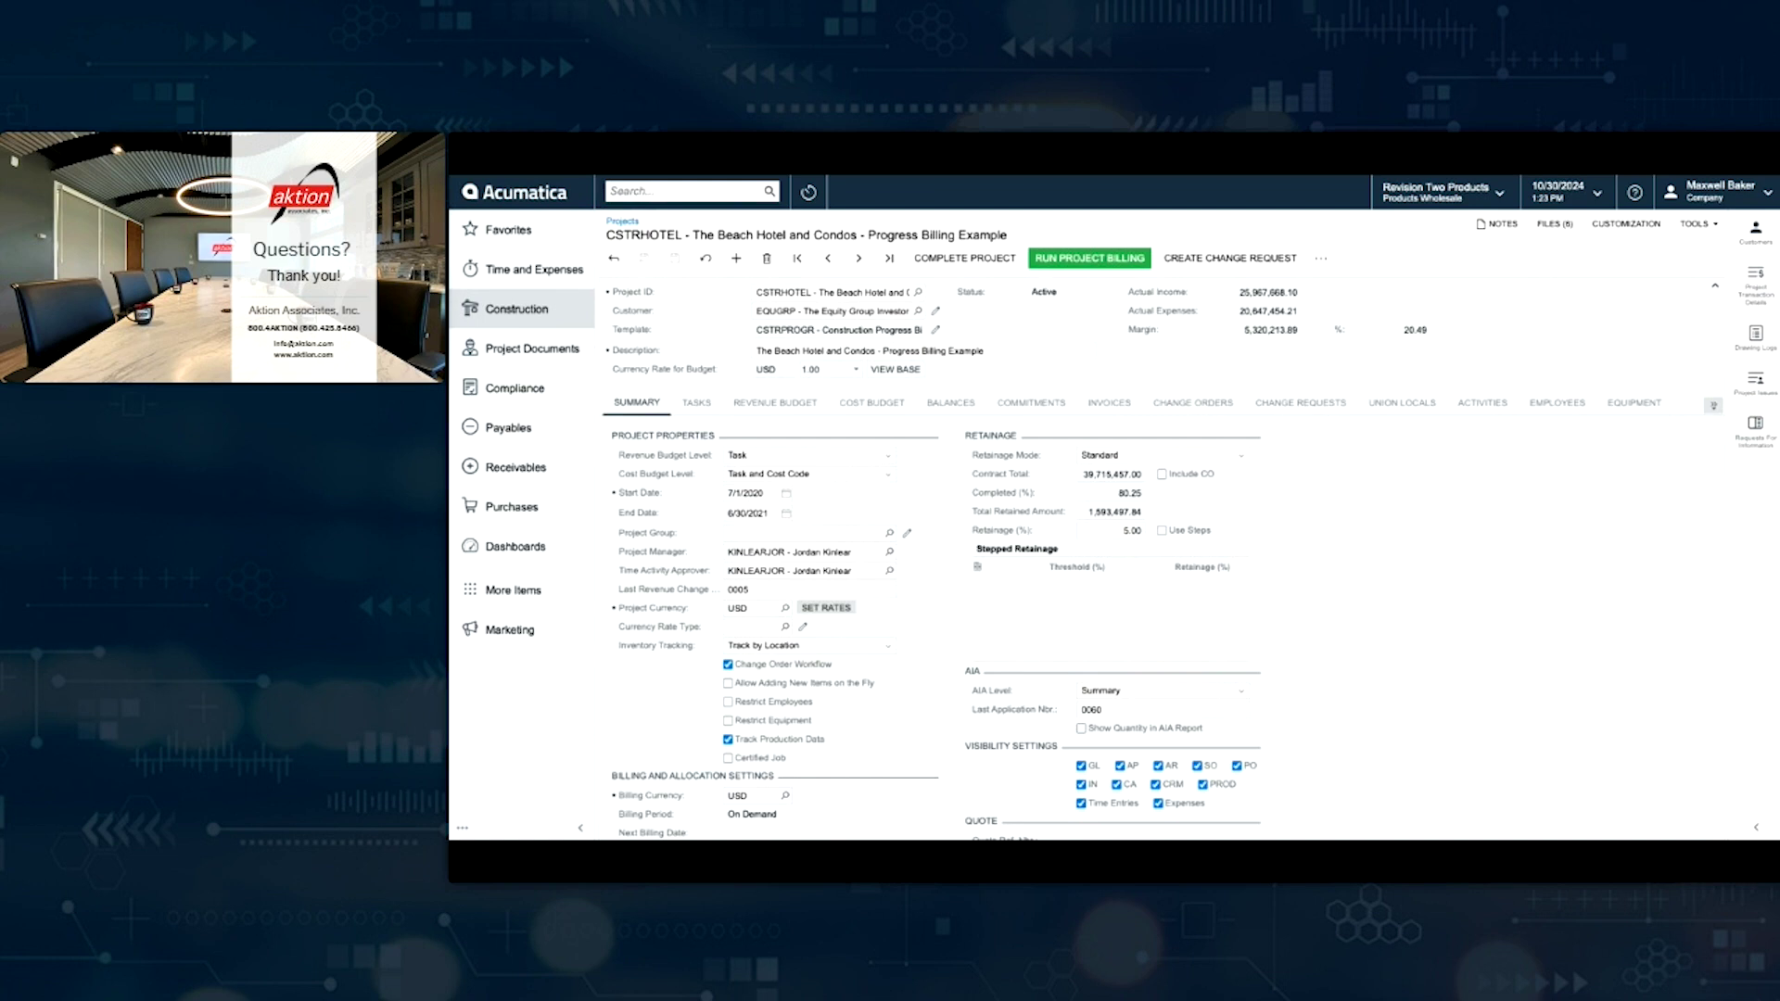
left_click(842, 458)
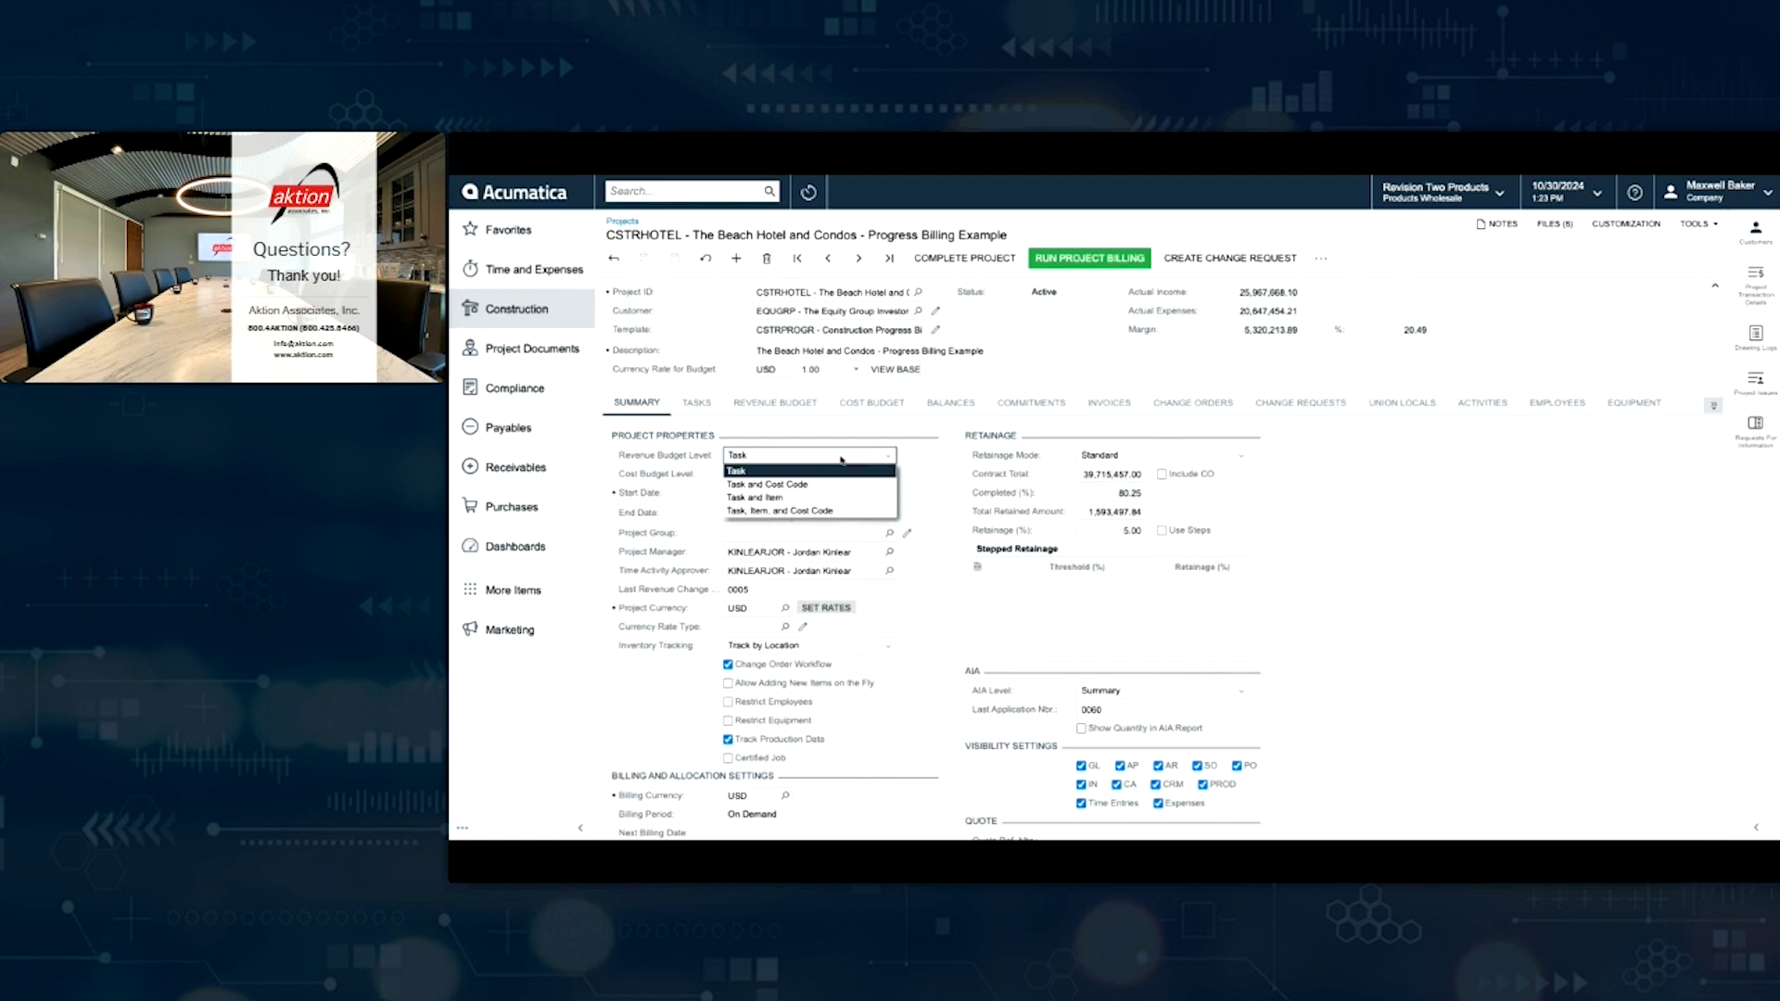
left_click(762, 470)
left_click(768, 475)
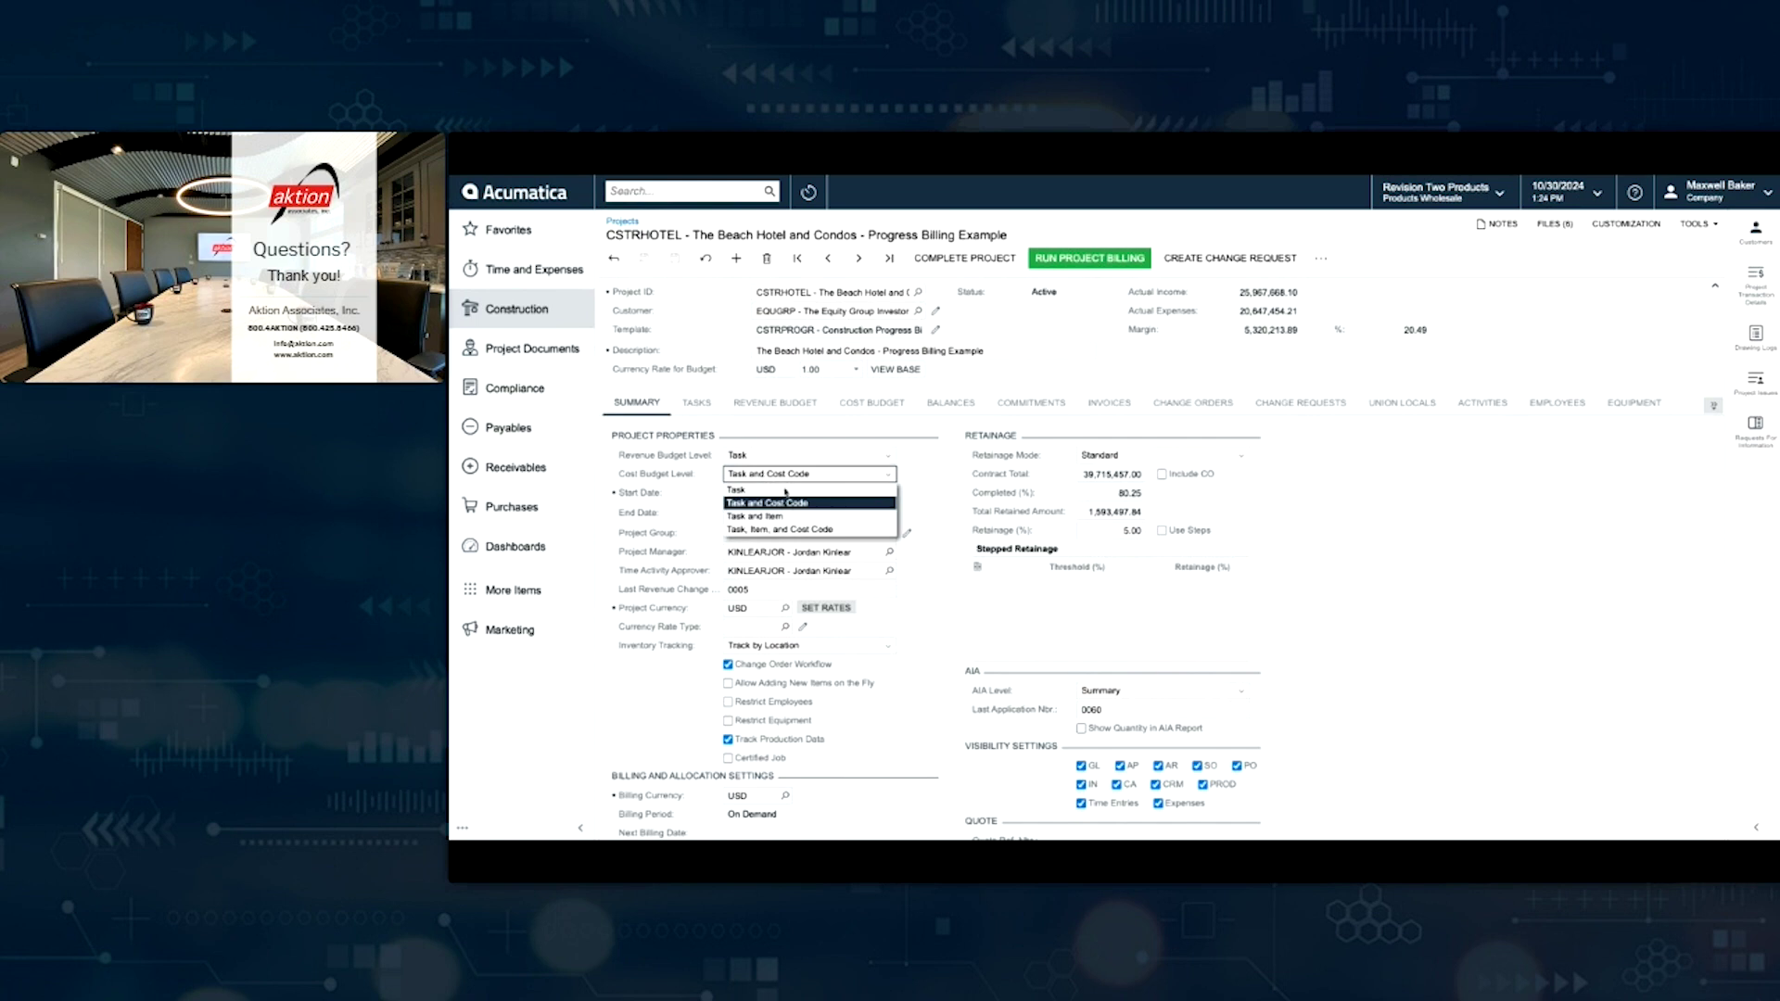
left_click(949, 487)
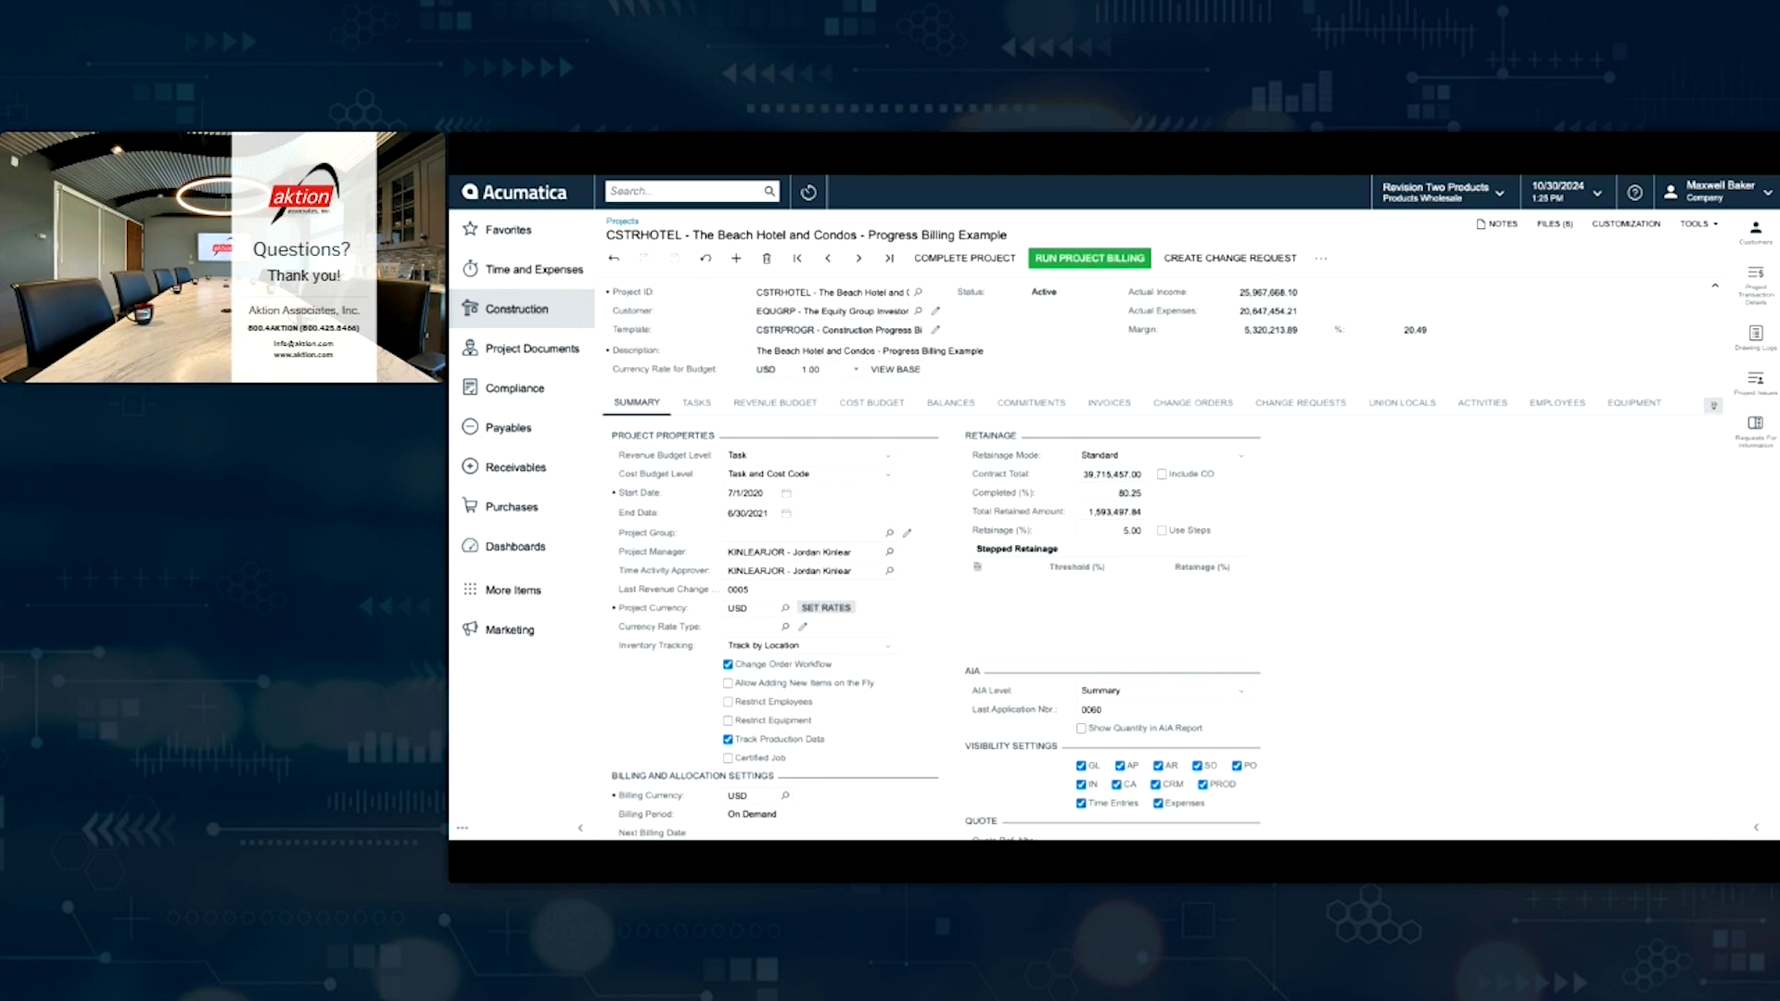
Step: Display the project's tasks and select the billing rule of the General Requirements task
left_click(696, 402)
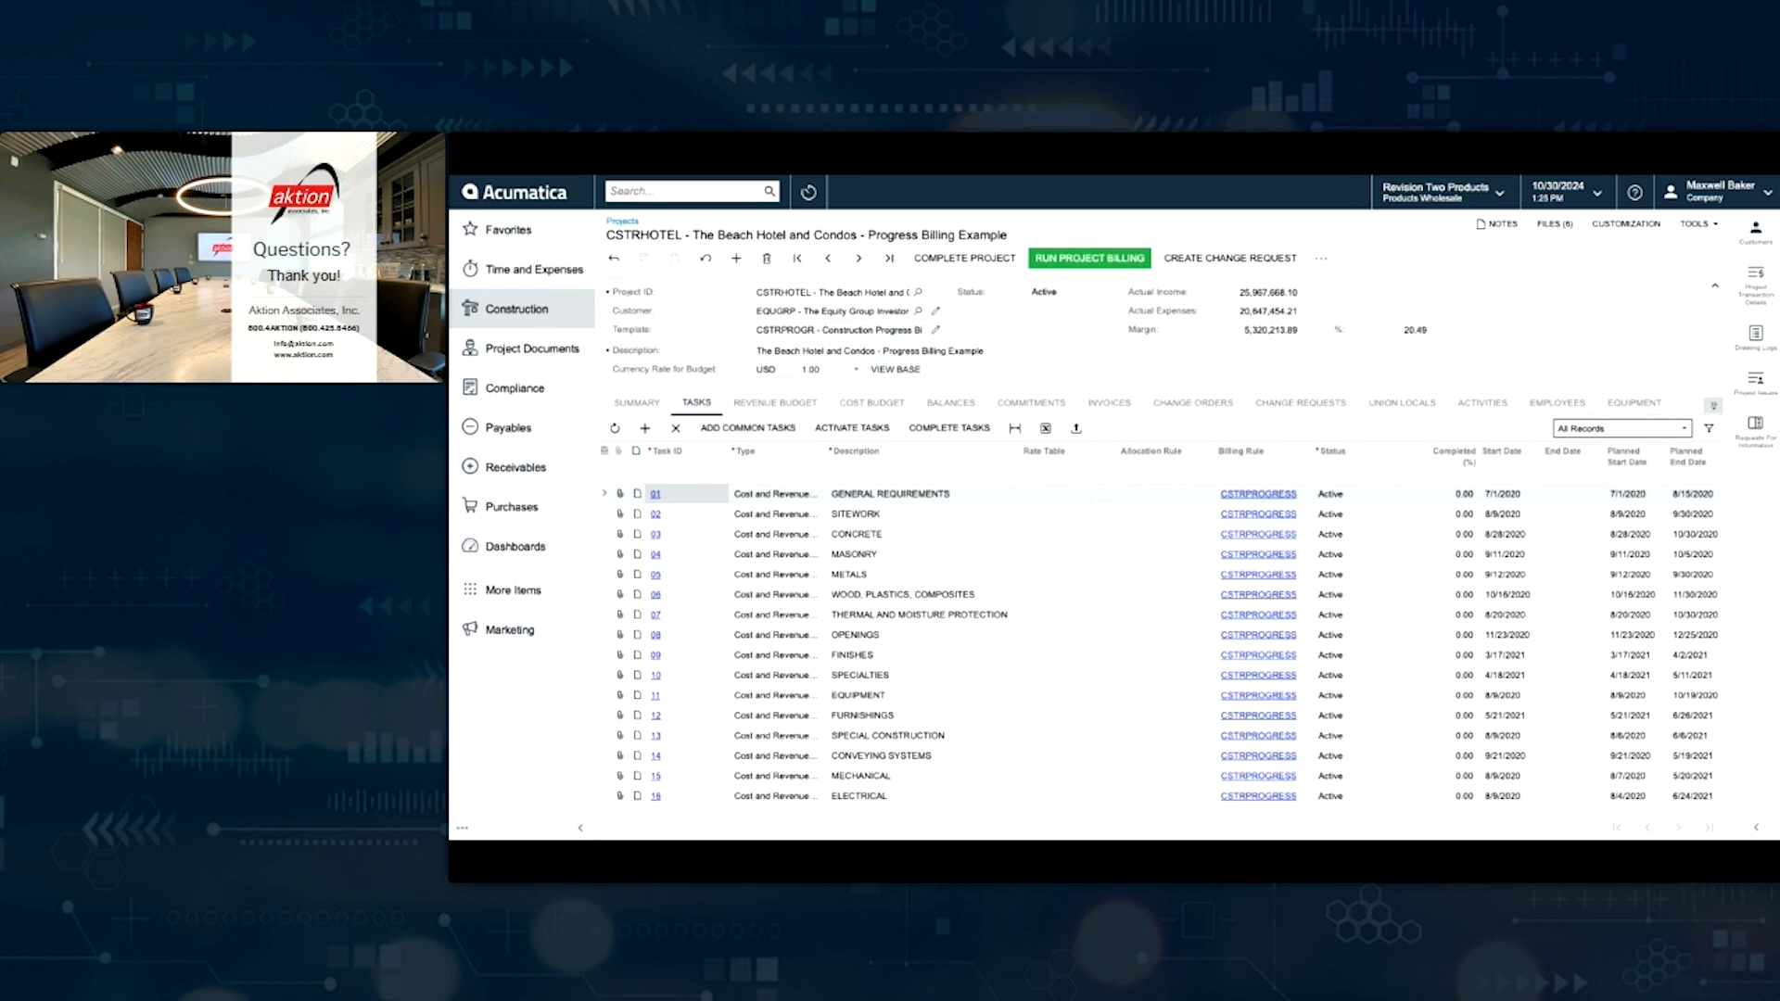
left_click(1270, 501)
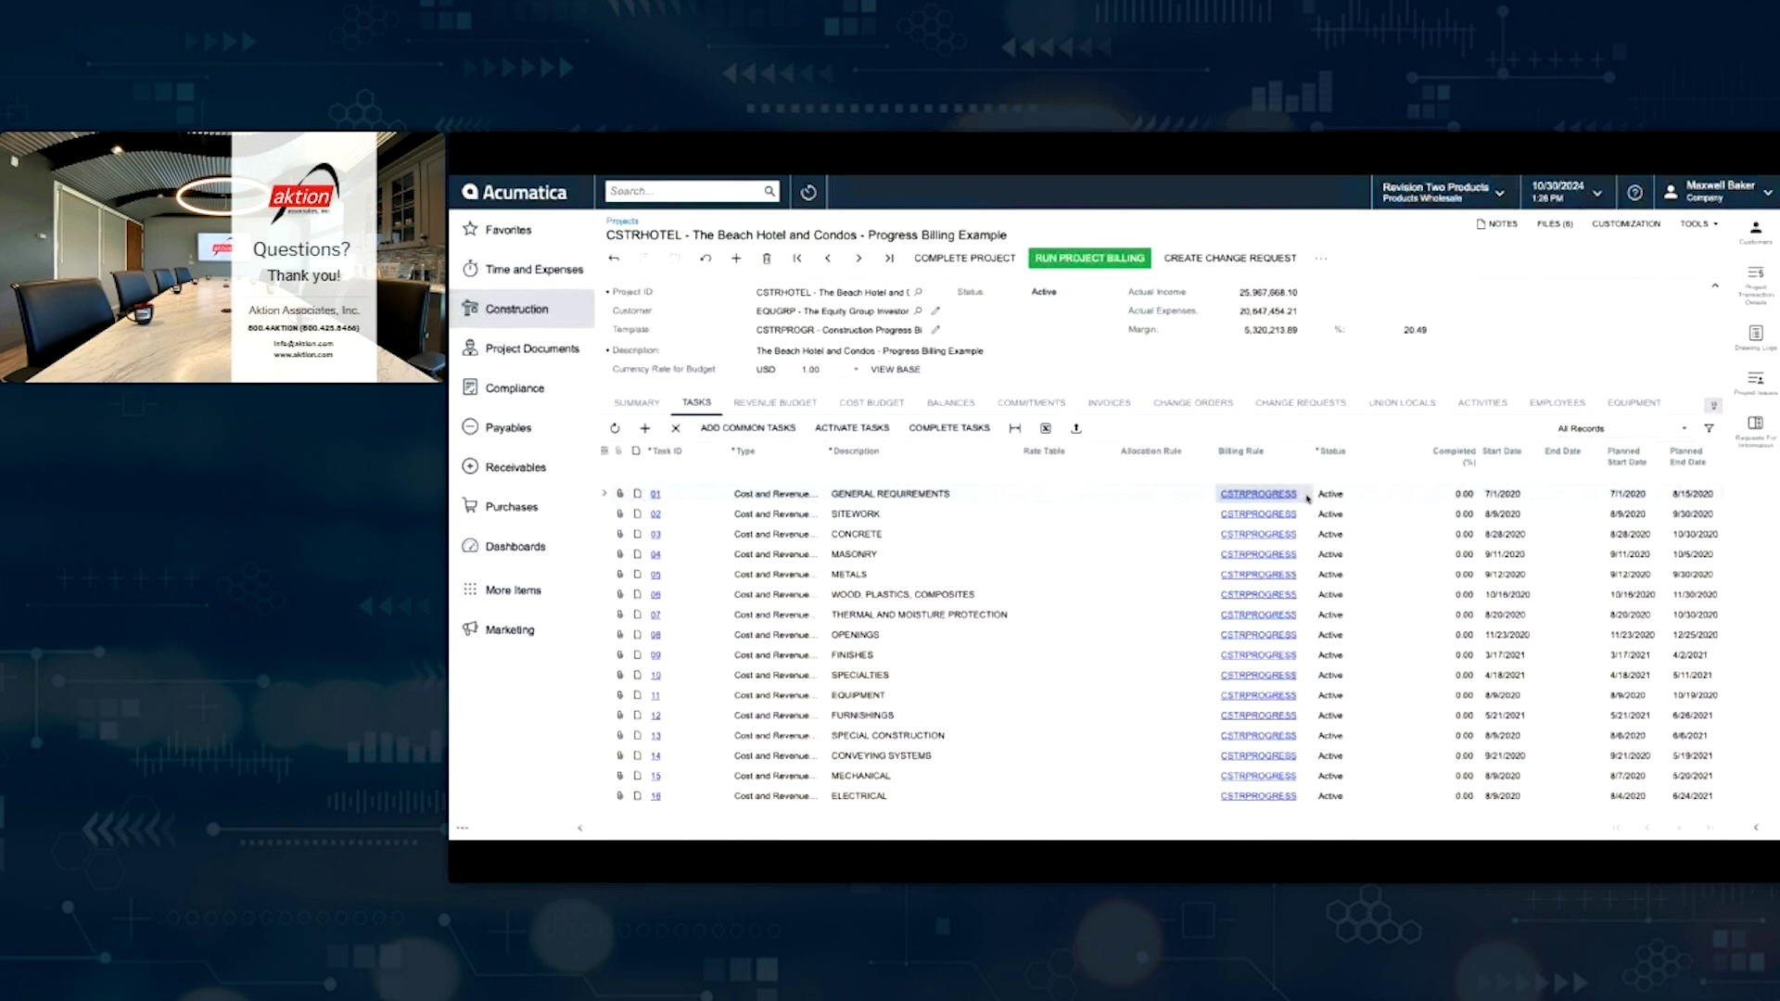
Step: Examine the billing rules available for the General Requirements task, closing the list without choosing another rule
left_click(1310, 501)
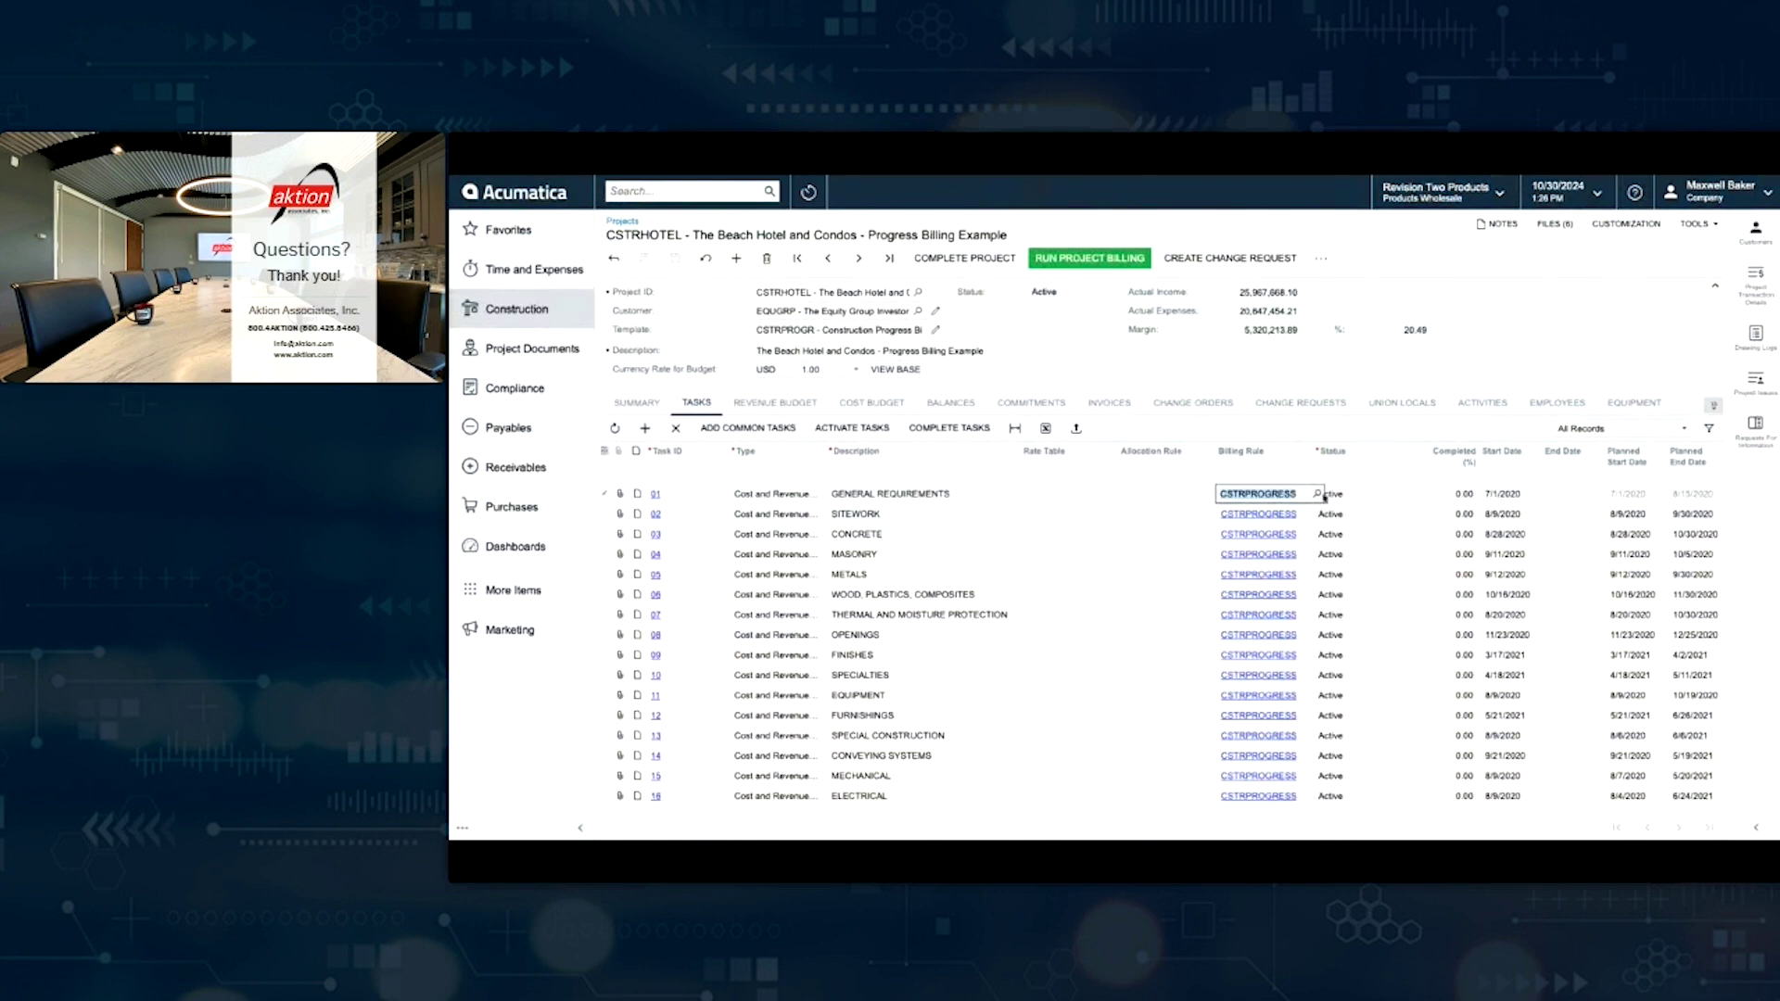
left_click(1317, 496)
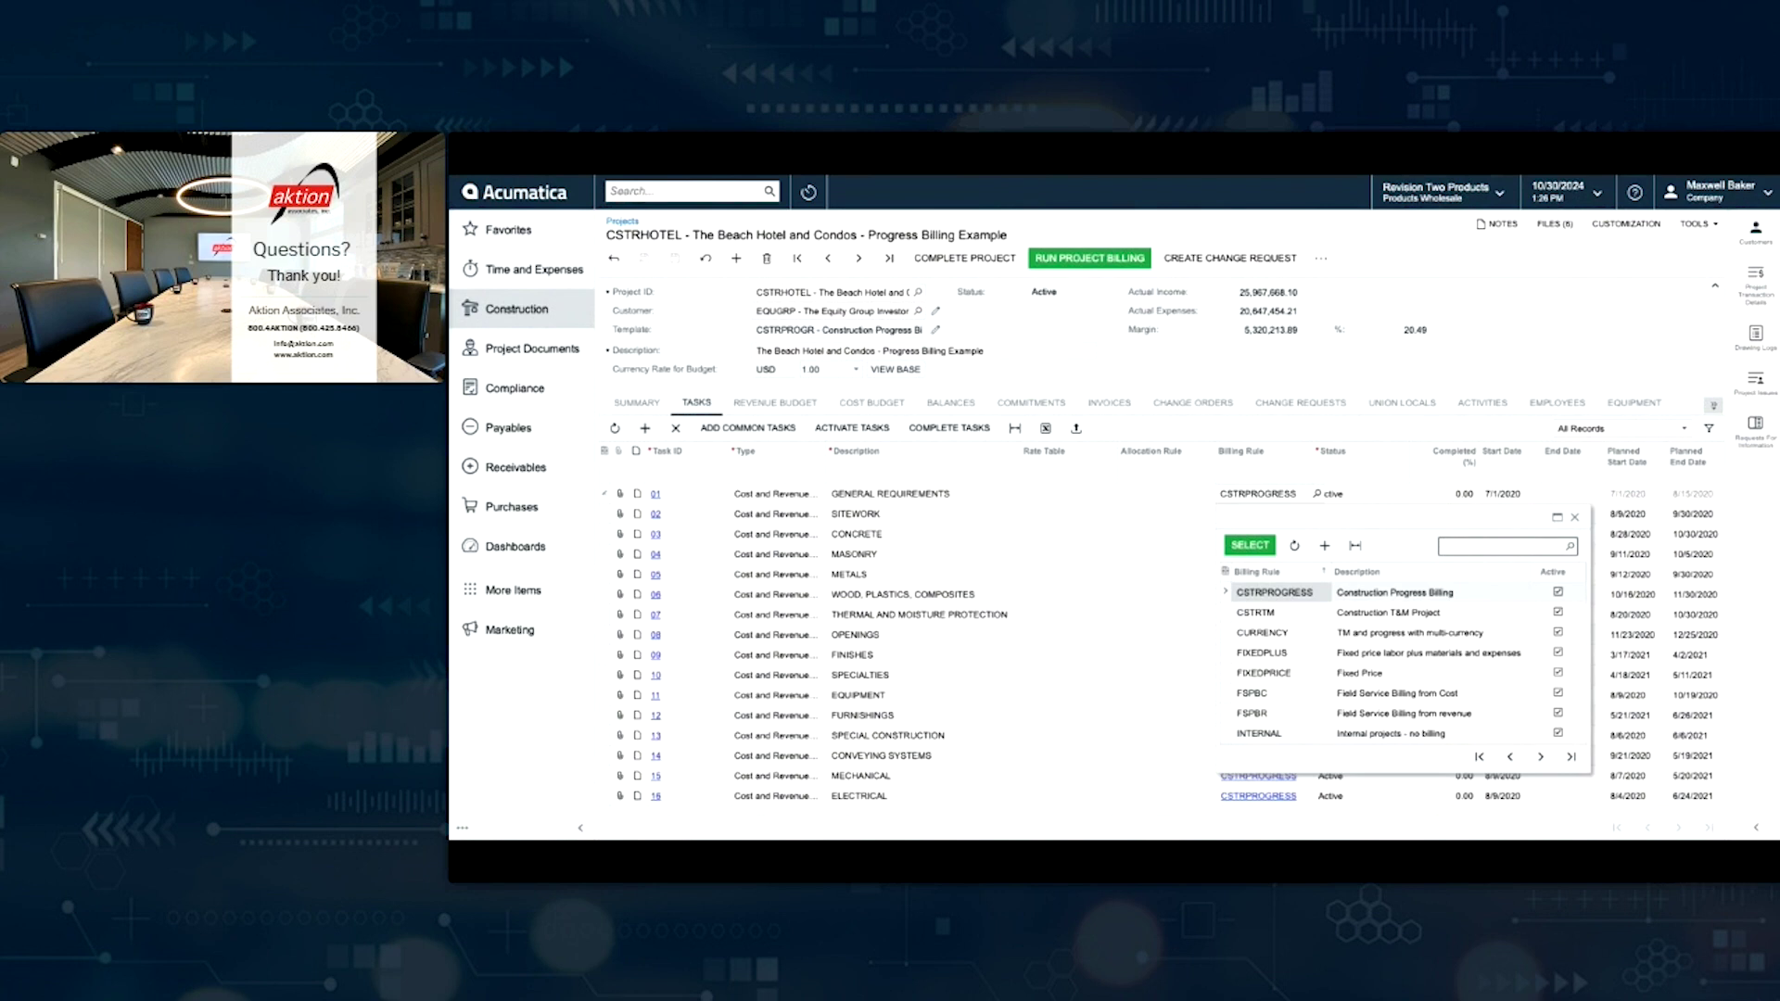
left_click(1574, 518)
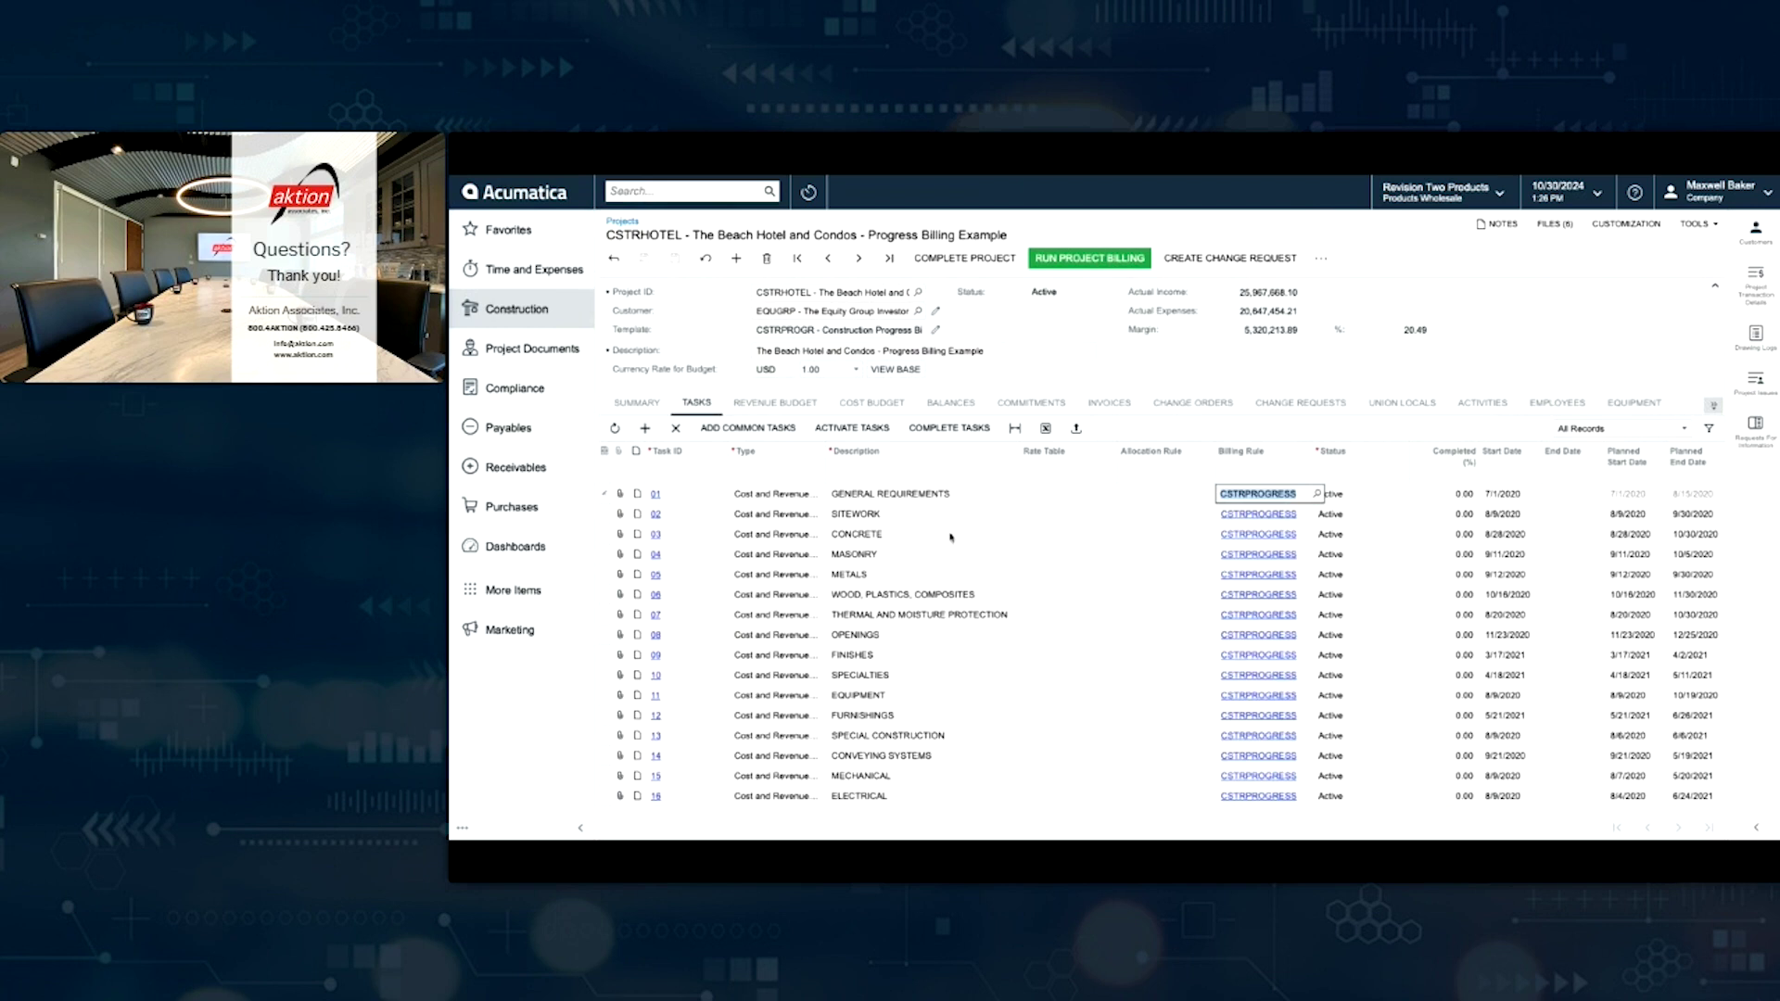
Step: Review the project's revenue budget, then display its cost budget and select the Permits line
left_click(801, 403)
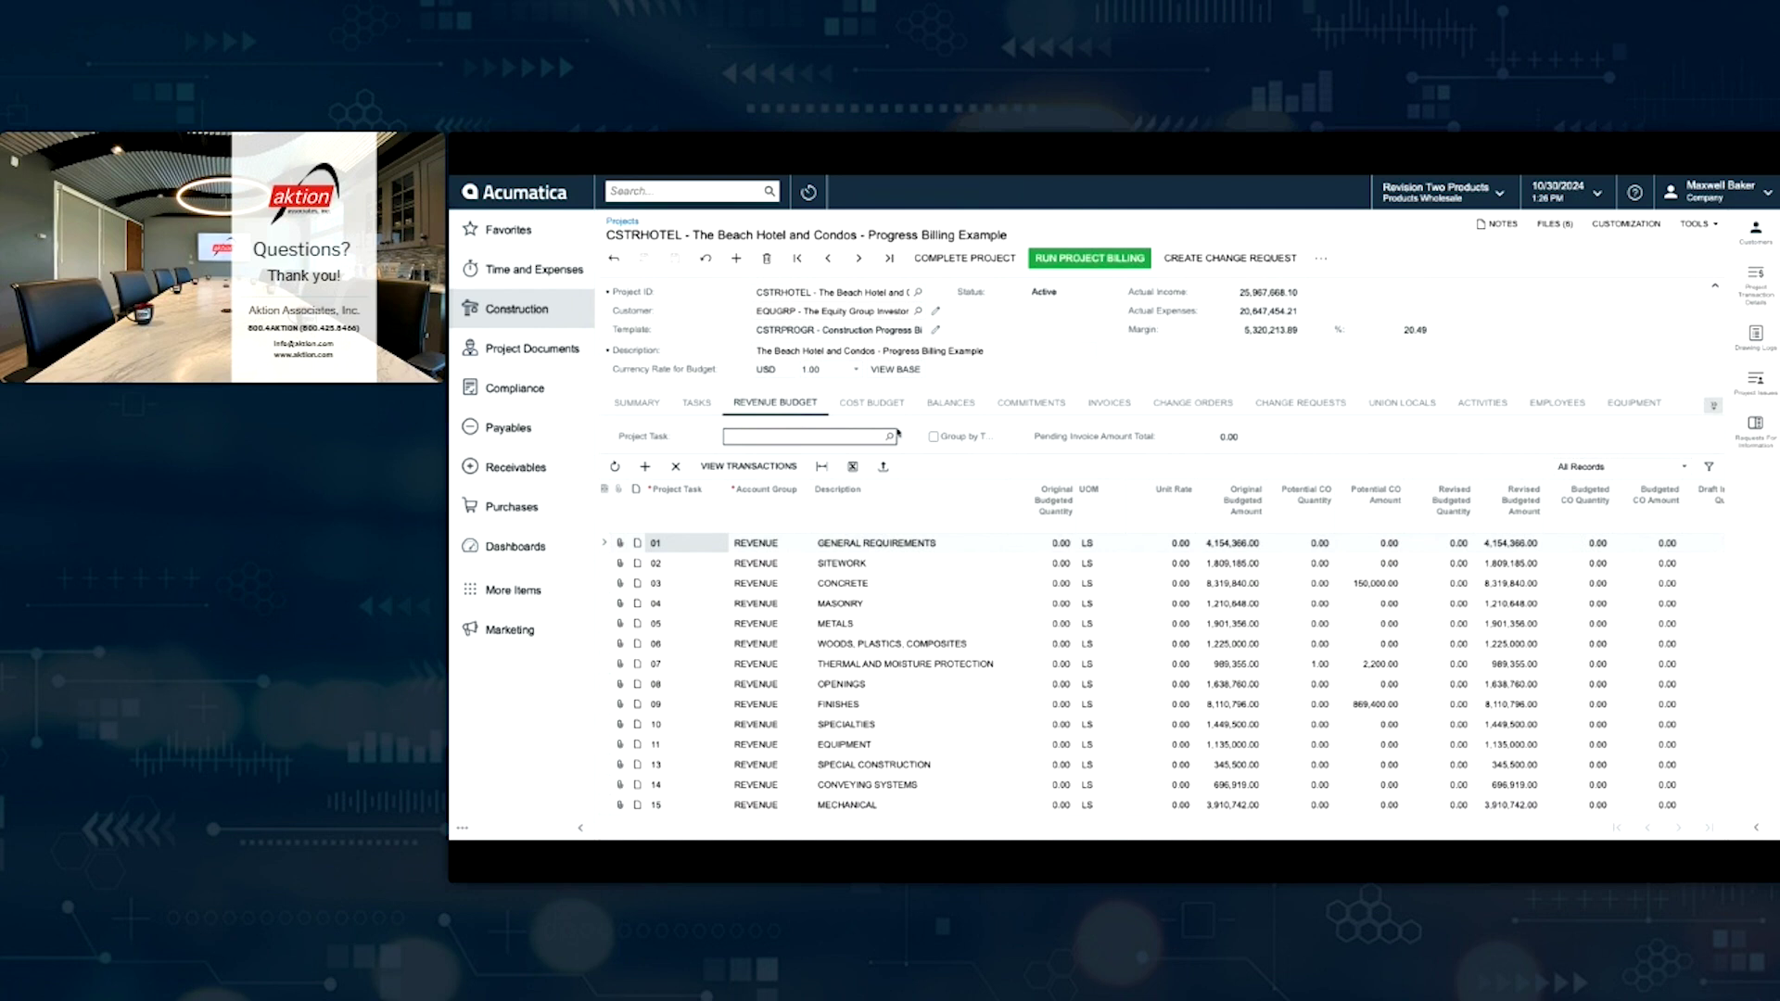
left_click(872, 402)
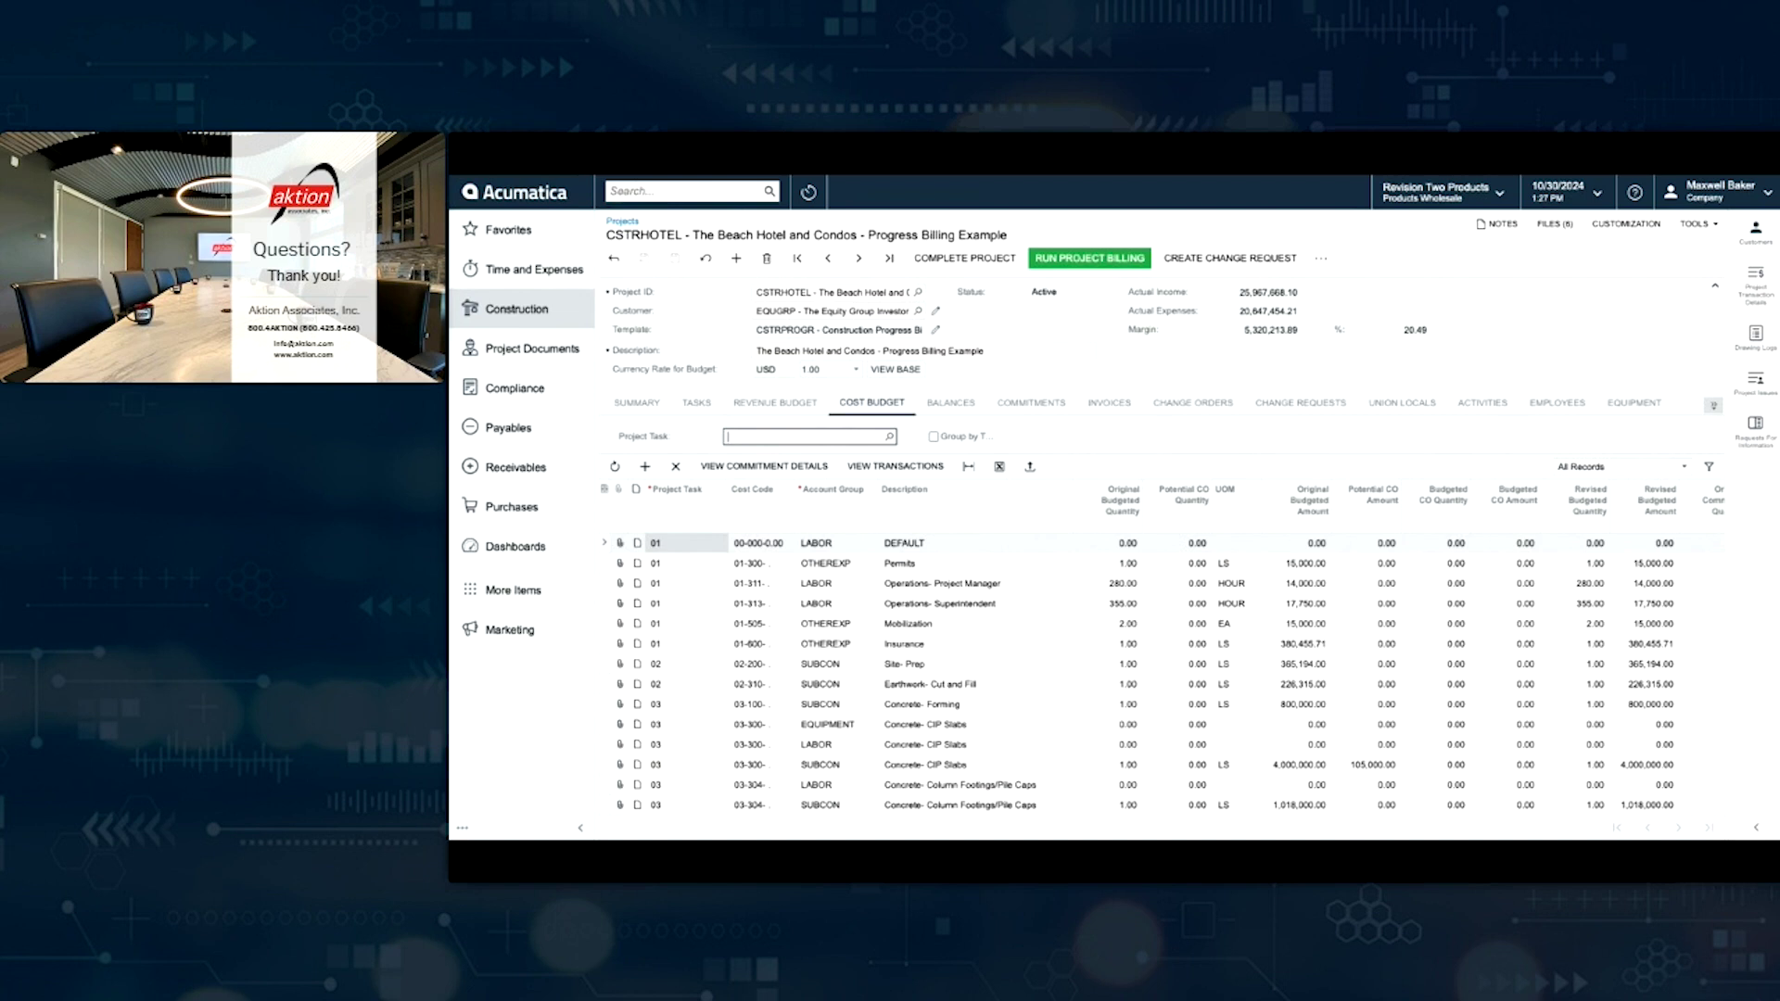
left_click(846, 571)
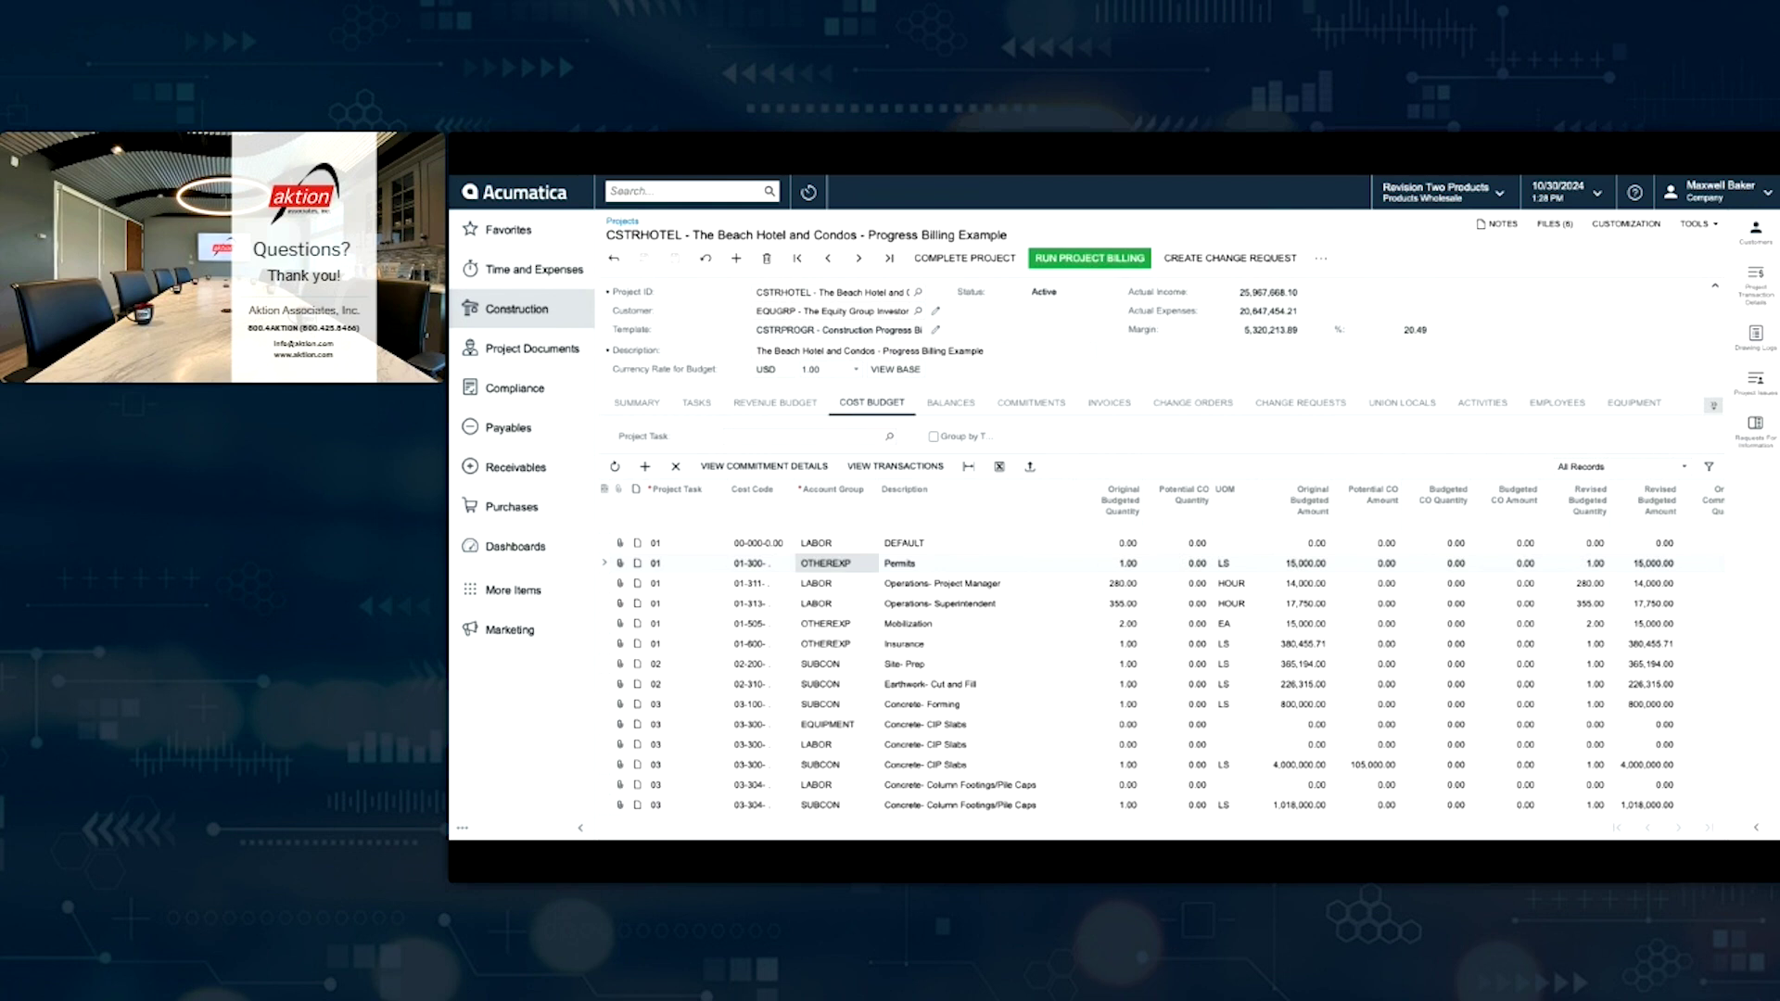
Step: Examine the cost budget columns from original budgeted amounts through commitments, actuals and variance to projected cost
scroll(1168, 649, "right", 10)
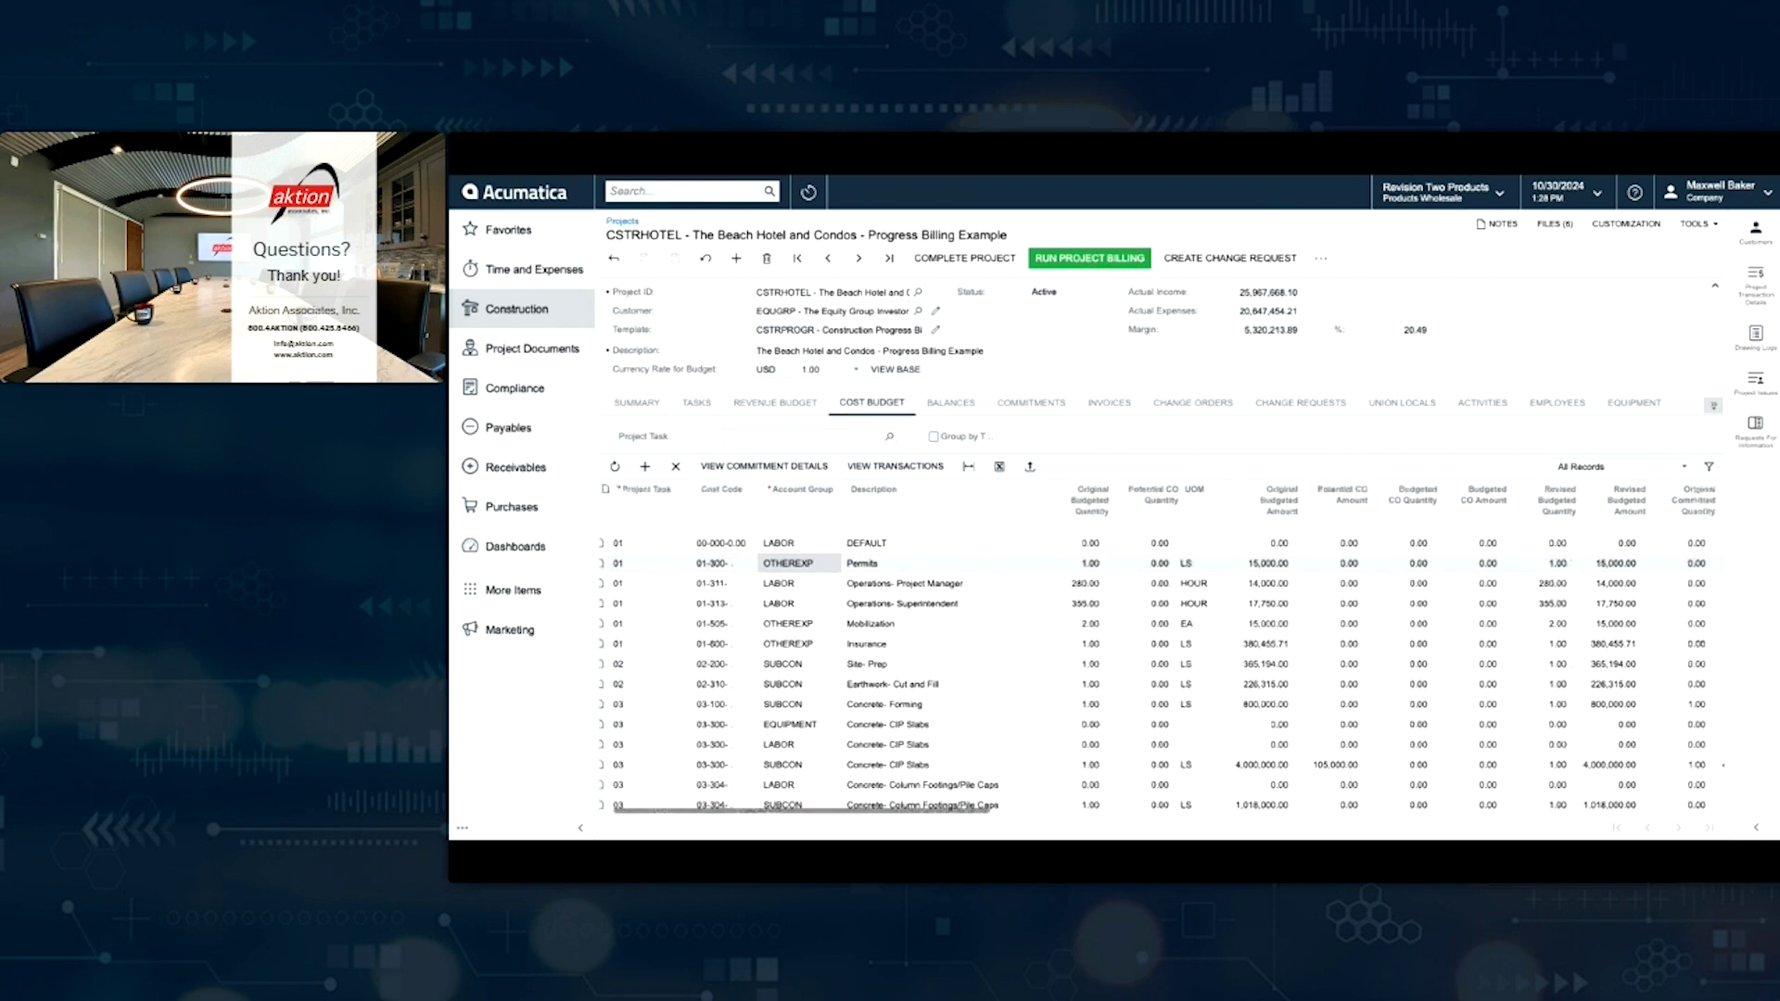
scroll(1168, 648, "right", 8)
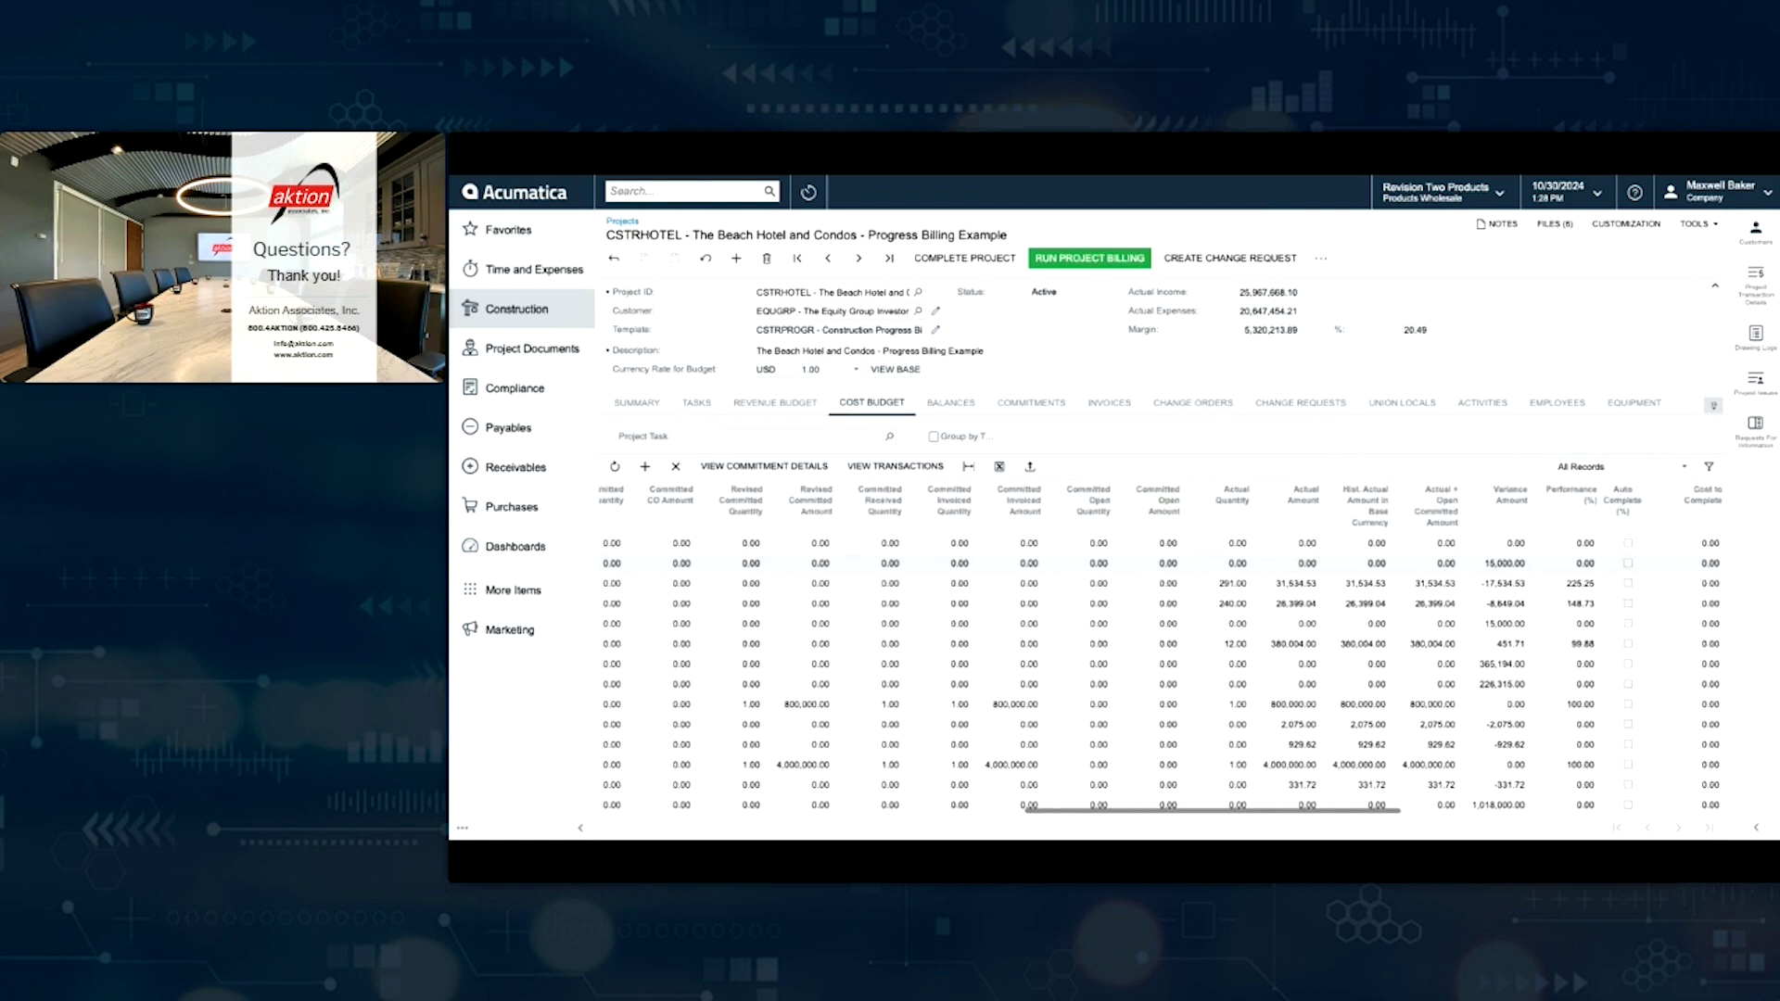
scroll(1162, 649, "left", 15)
scroll(1163, 649, "left", 5)
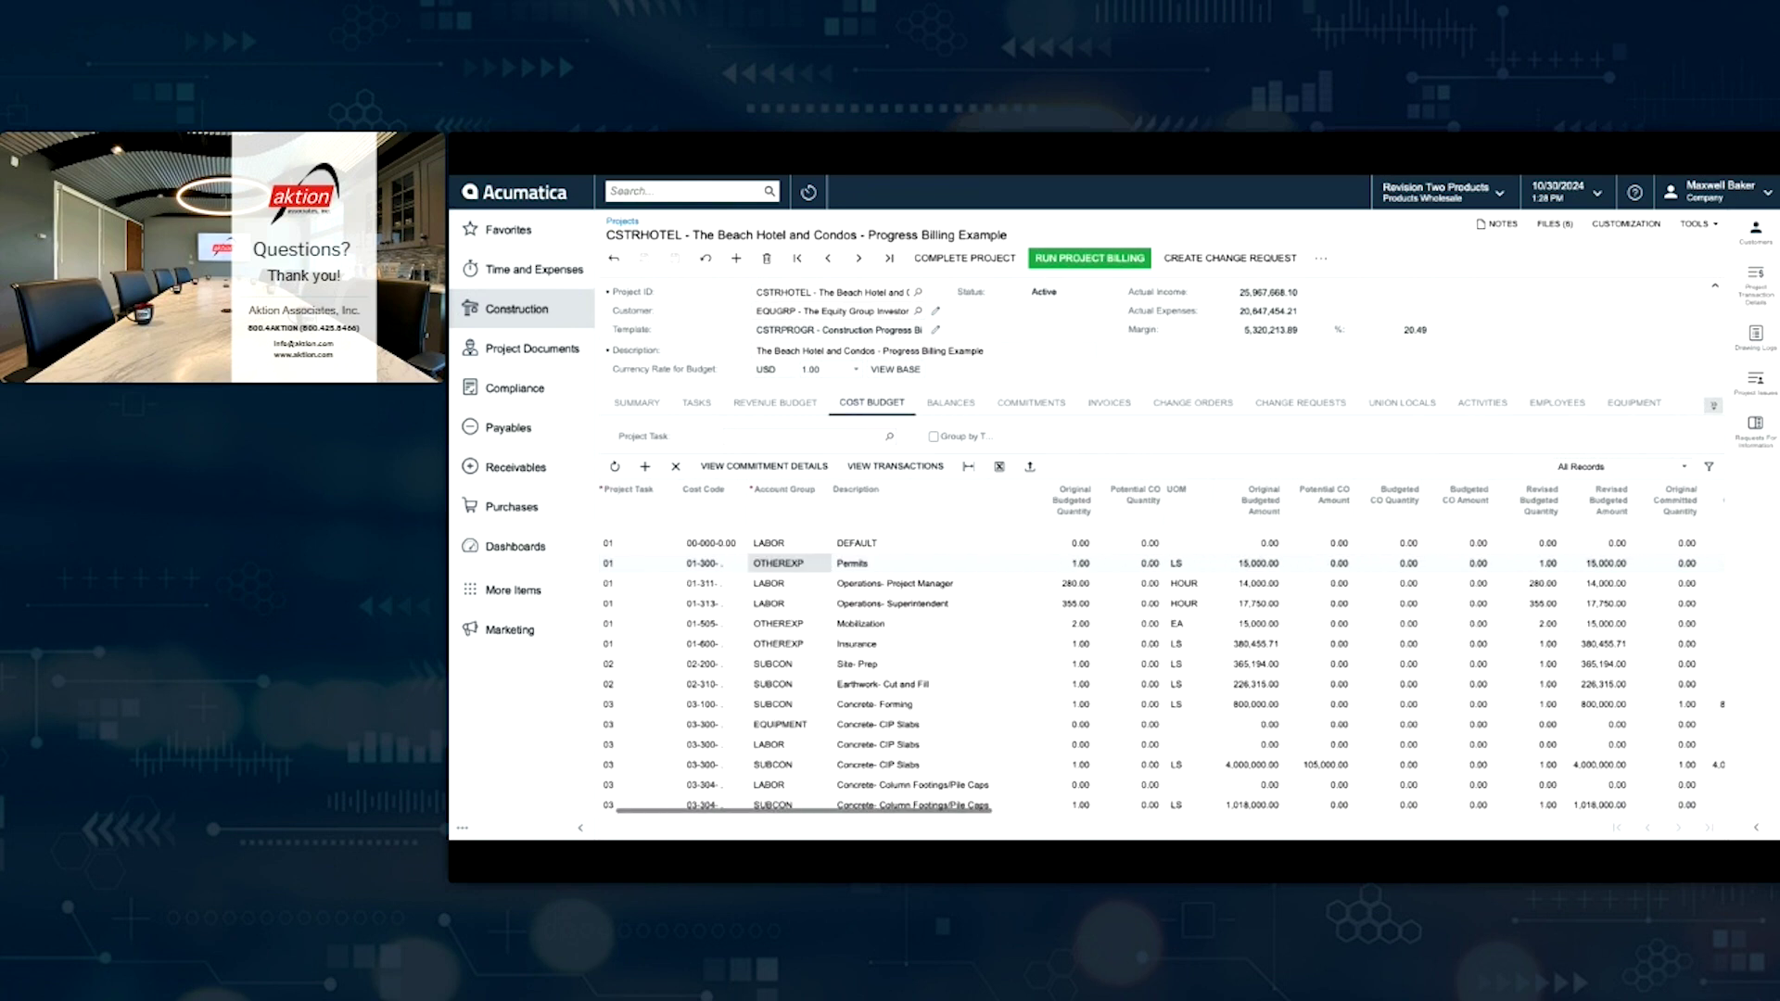
scroll(1122, 503, "left", 2)
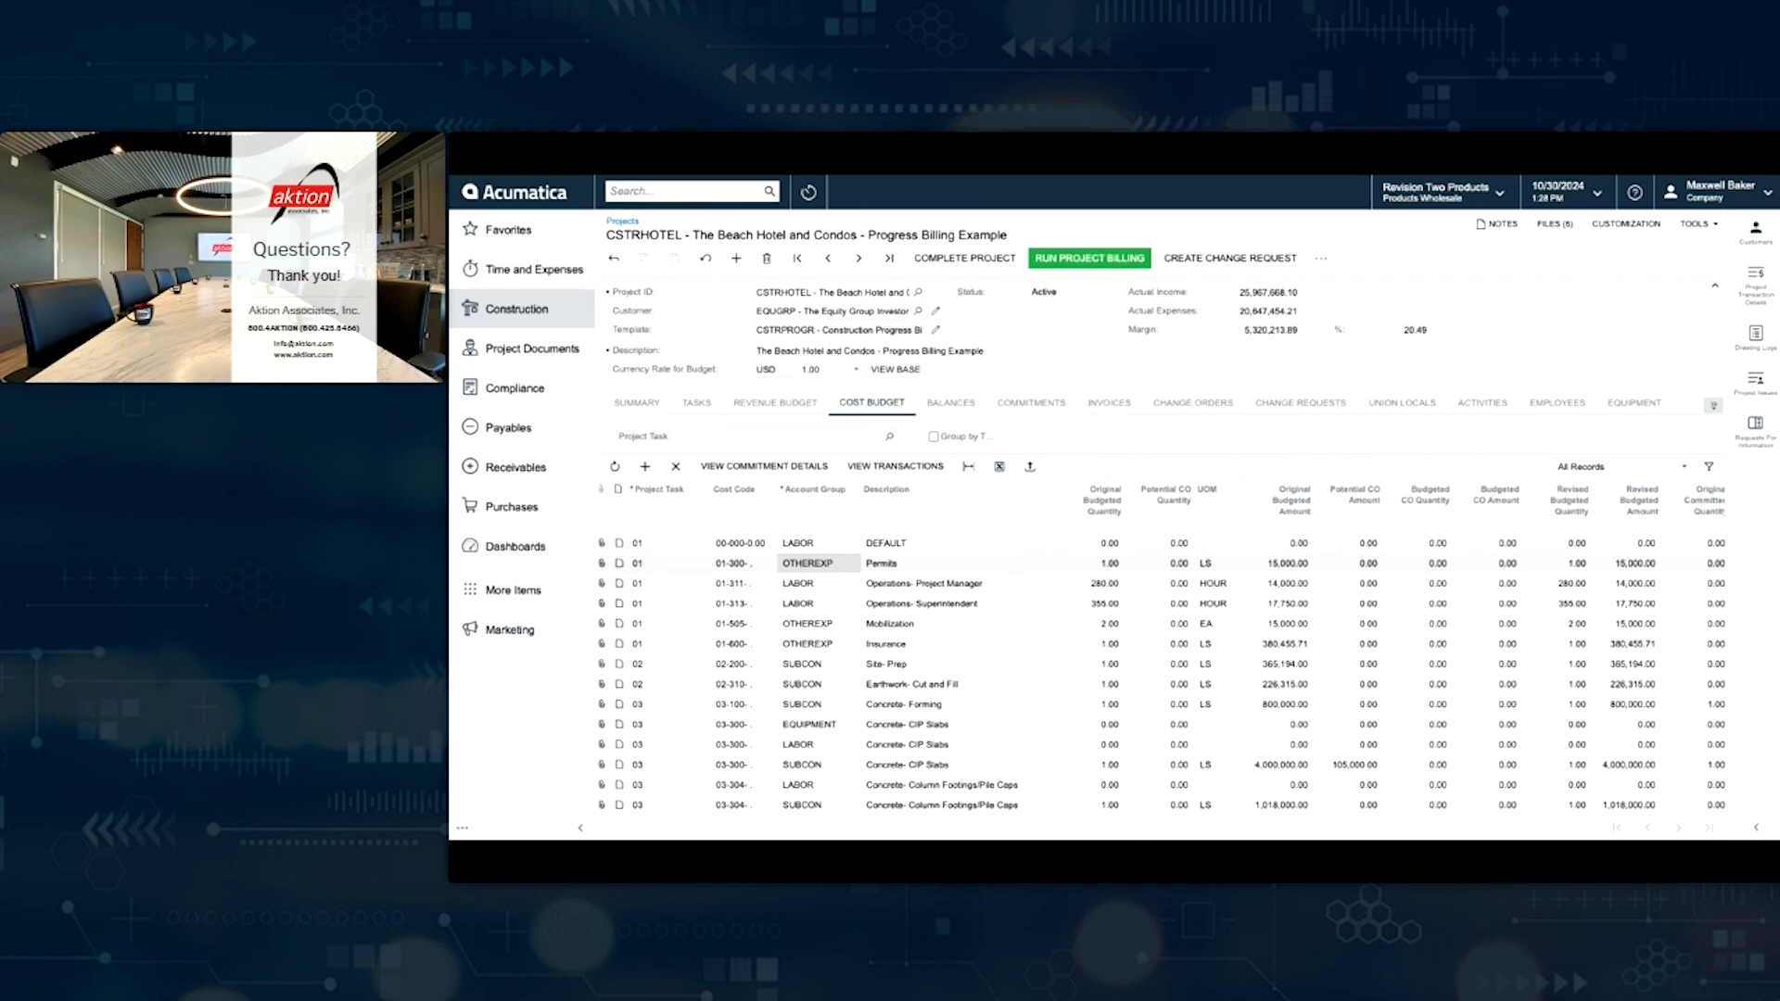
scroll(1162, 649, "right", 7)
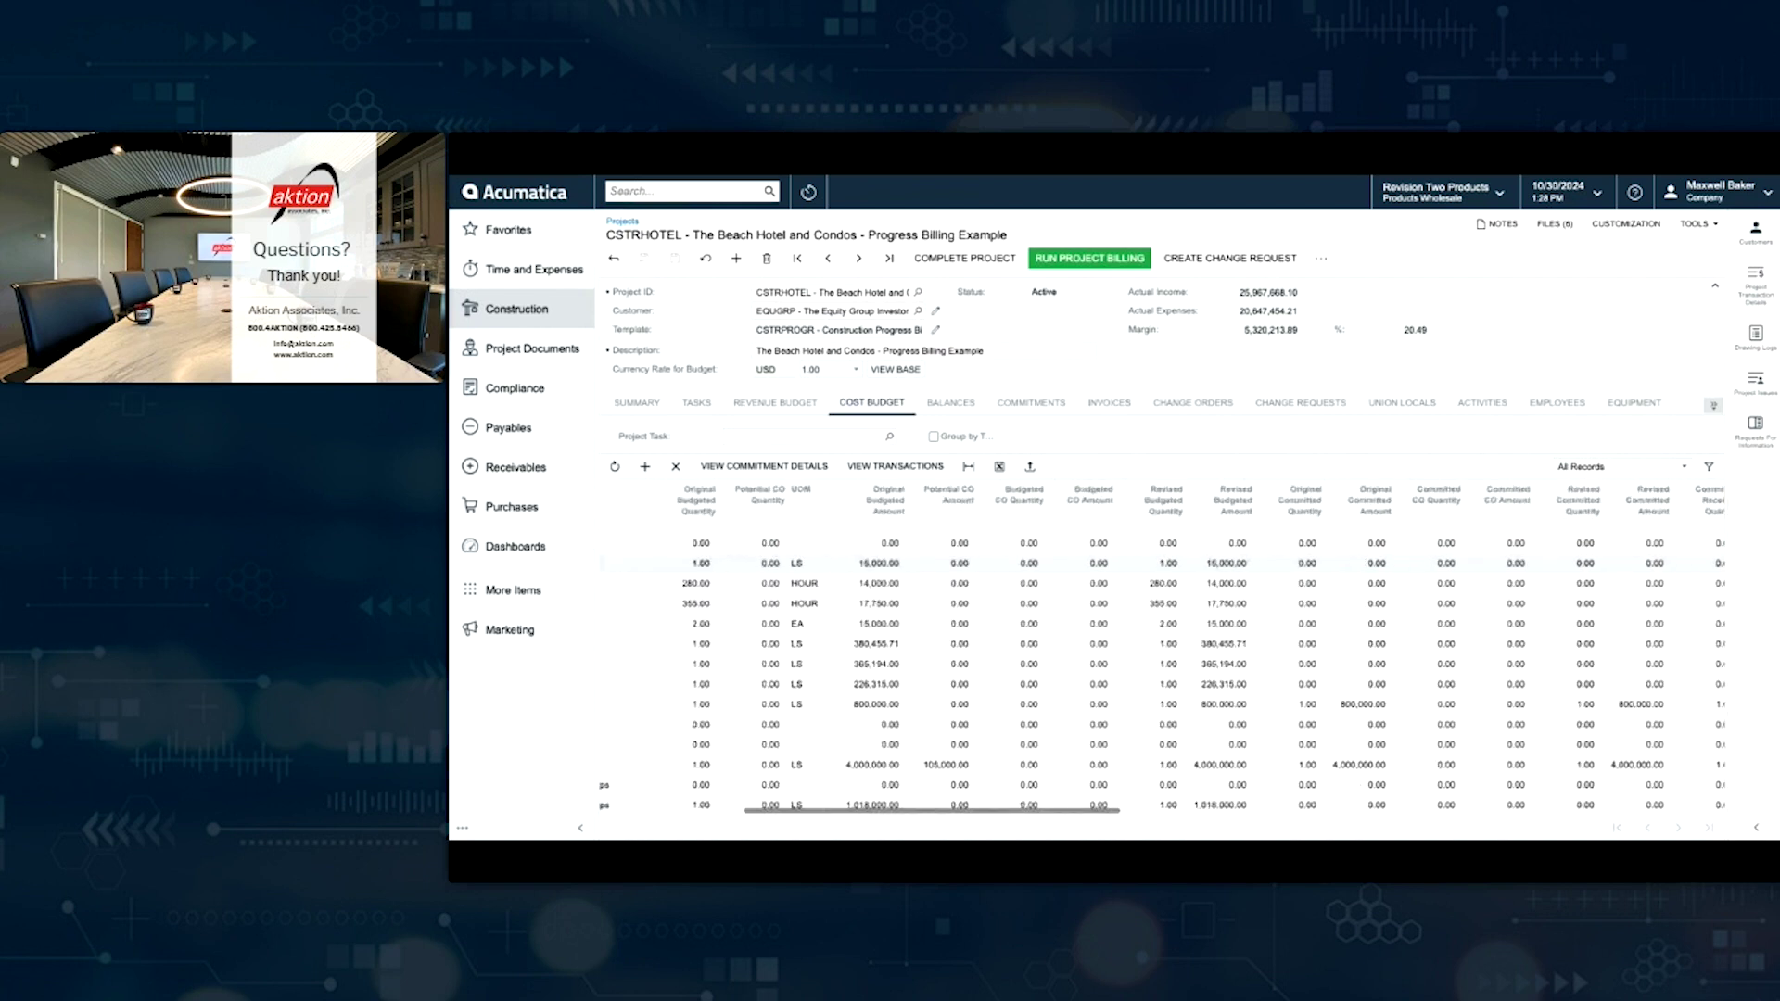
scroll(866, 520, "right", 3)
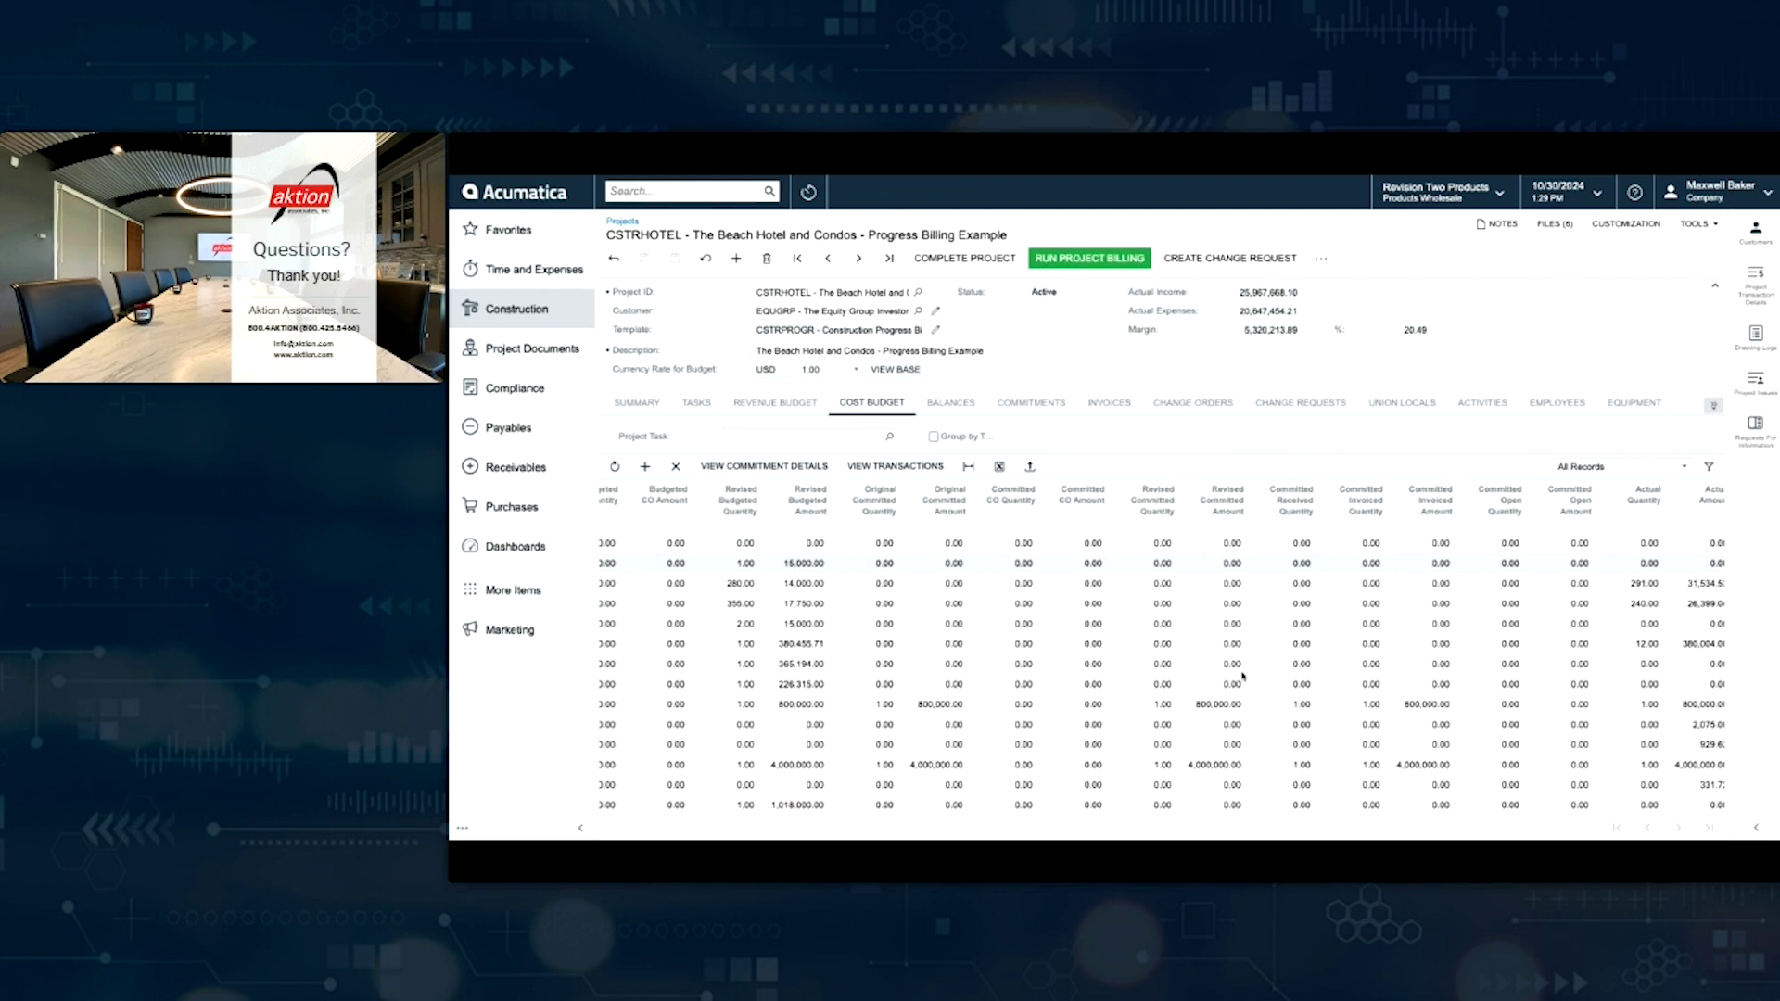
scroll(1286, 677, "right", 4)
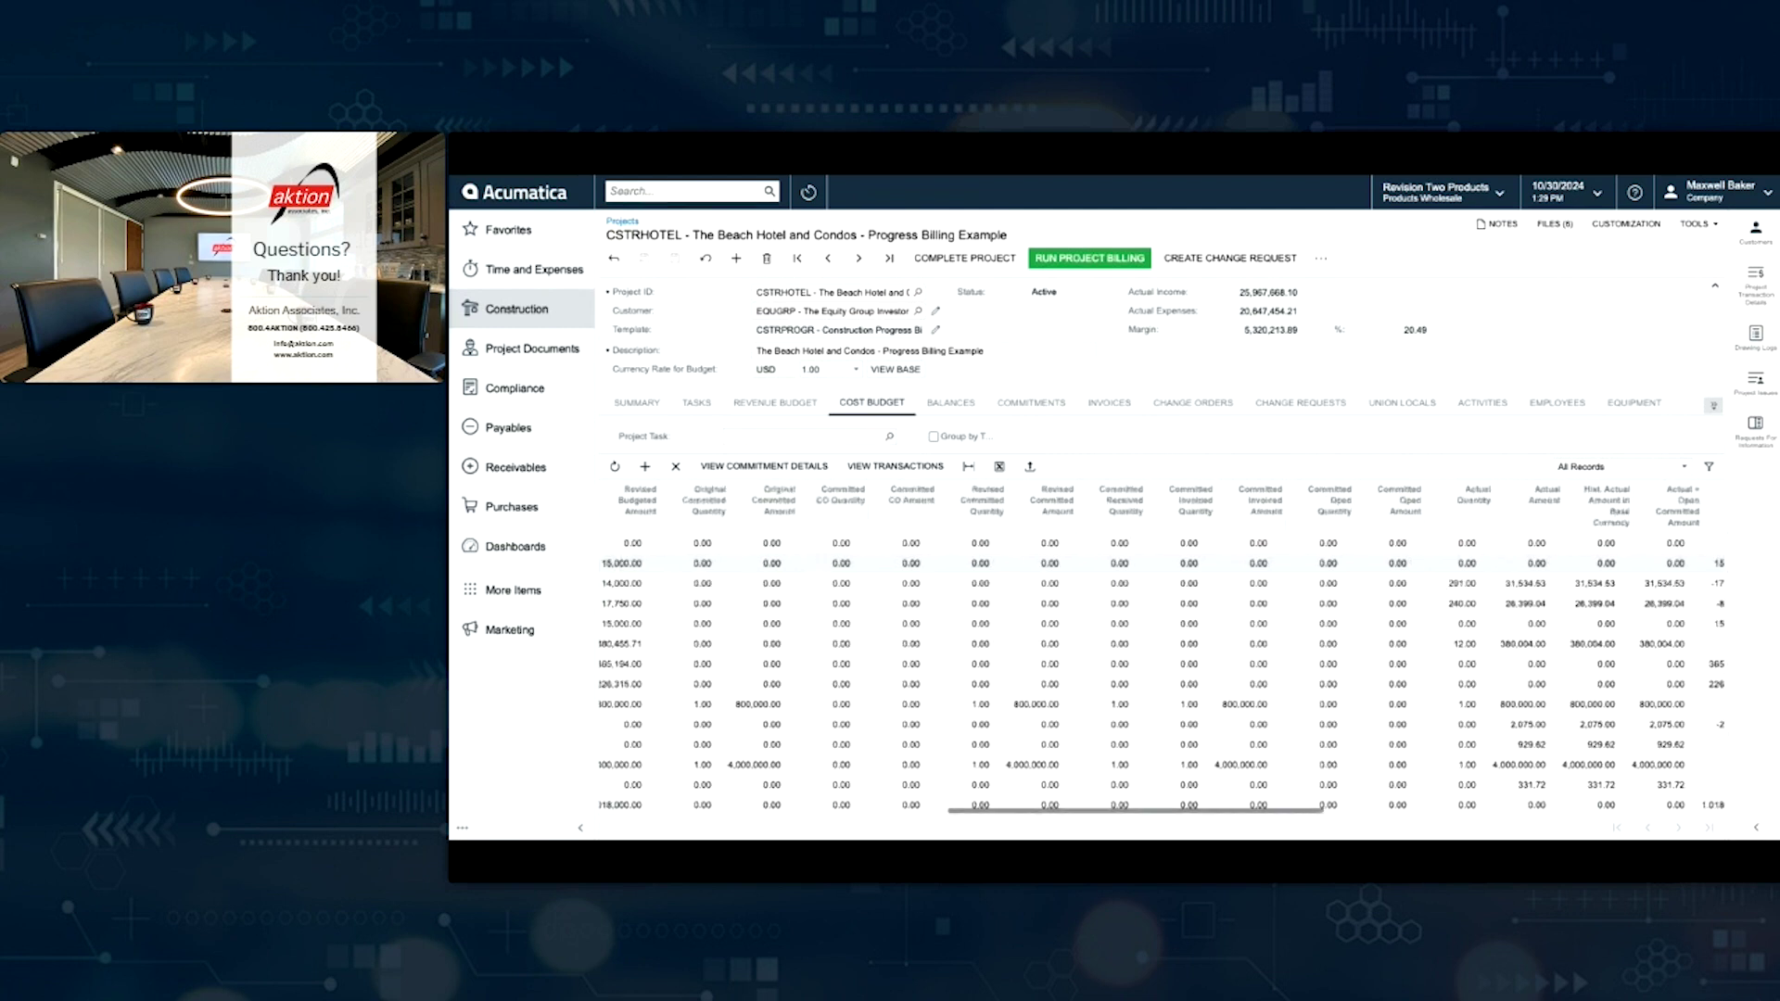
scroll(1159, 667, "right", 8)
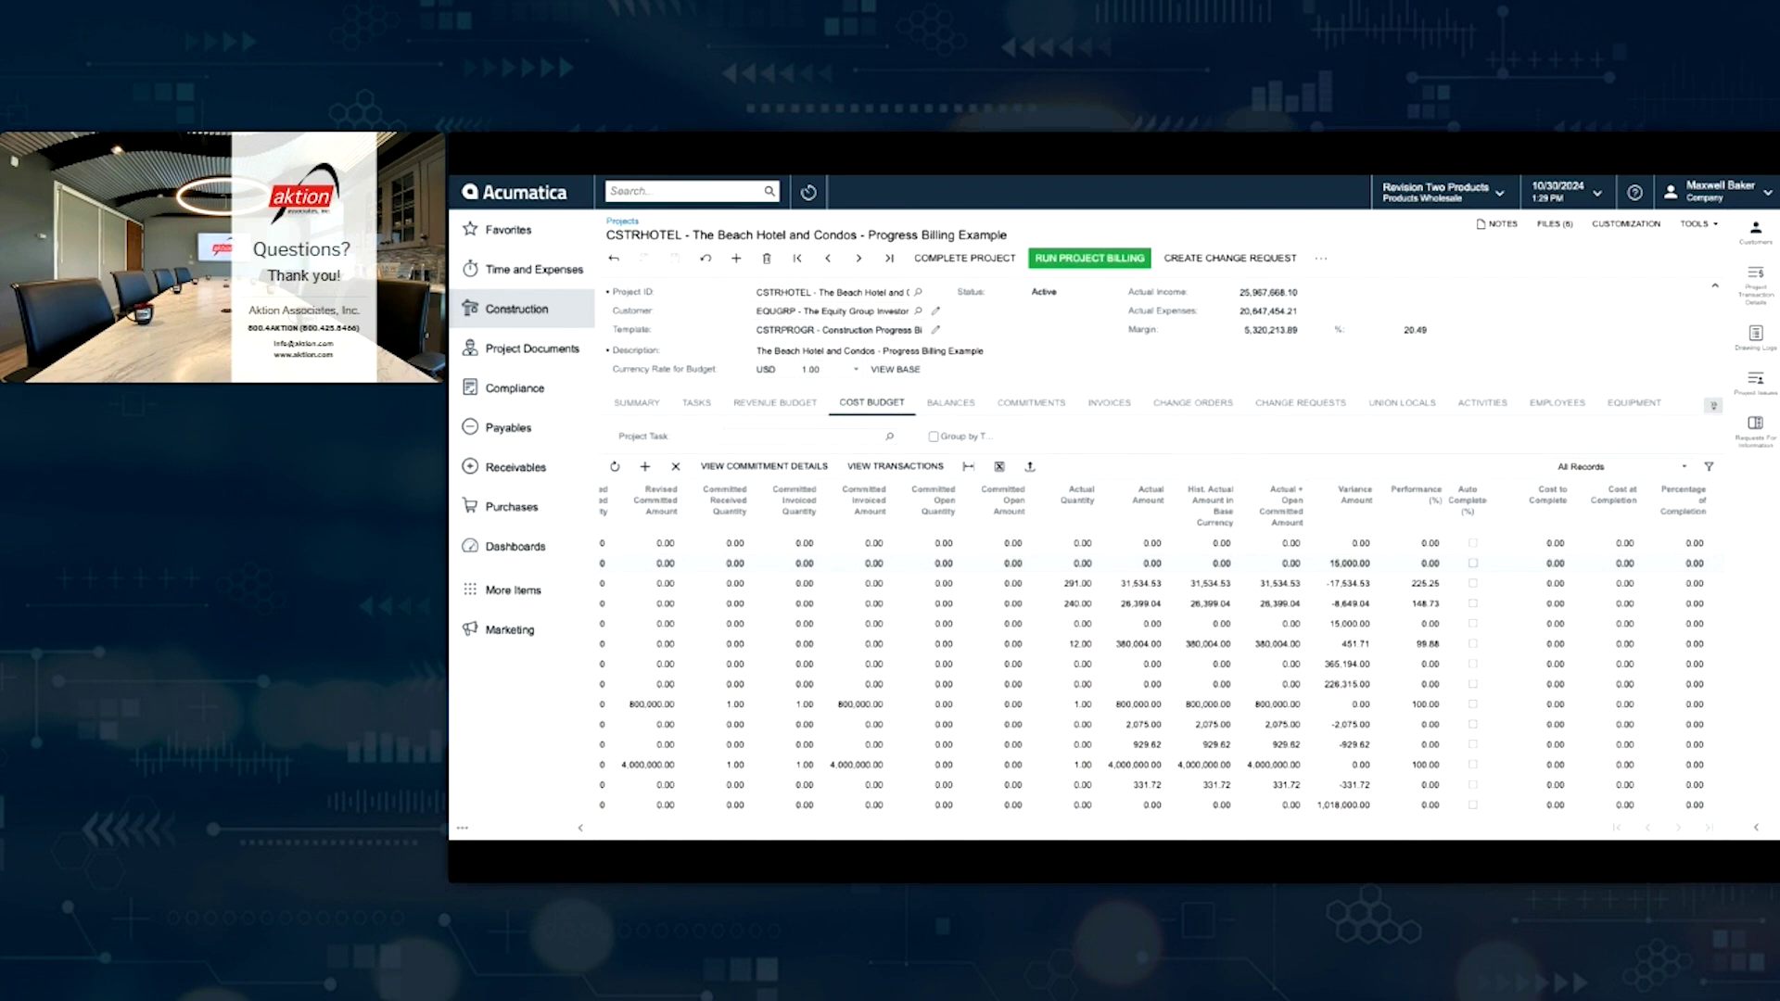
scroll(1161, 648, "right", 5)
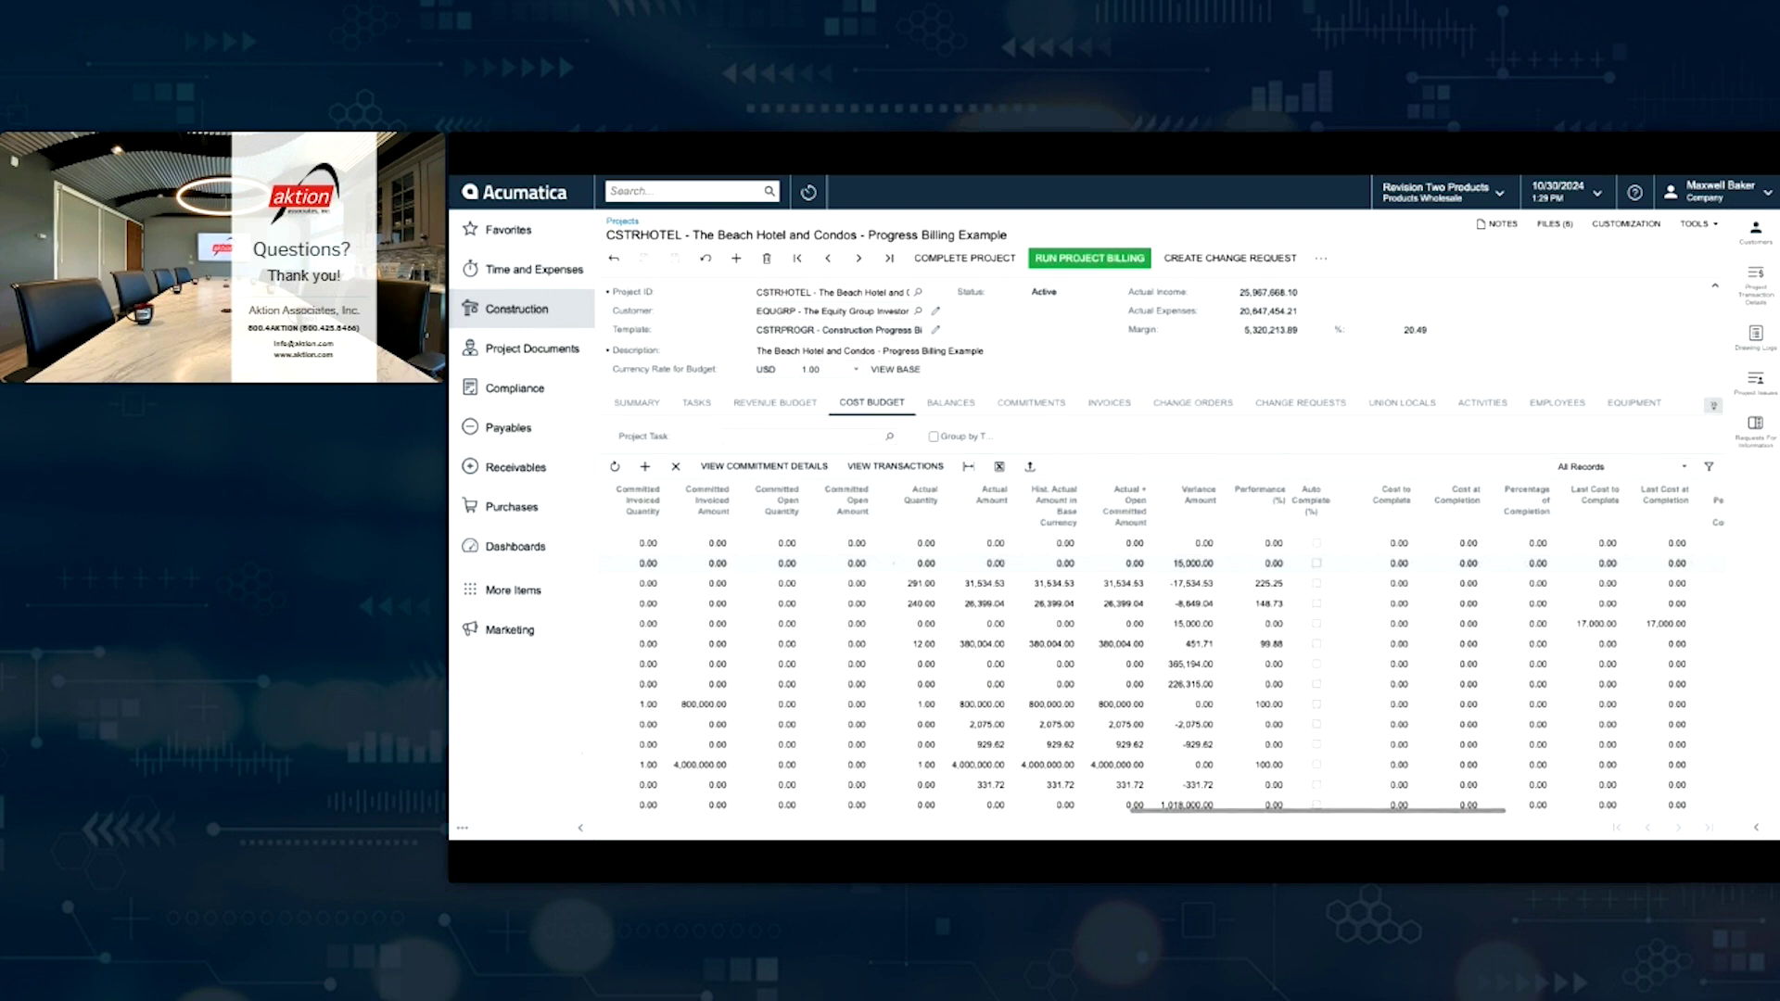
scroll(1160, 649, "right", 3)
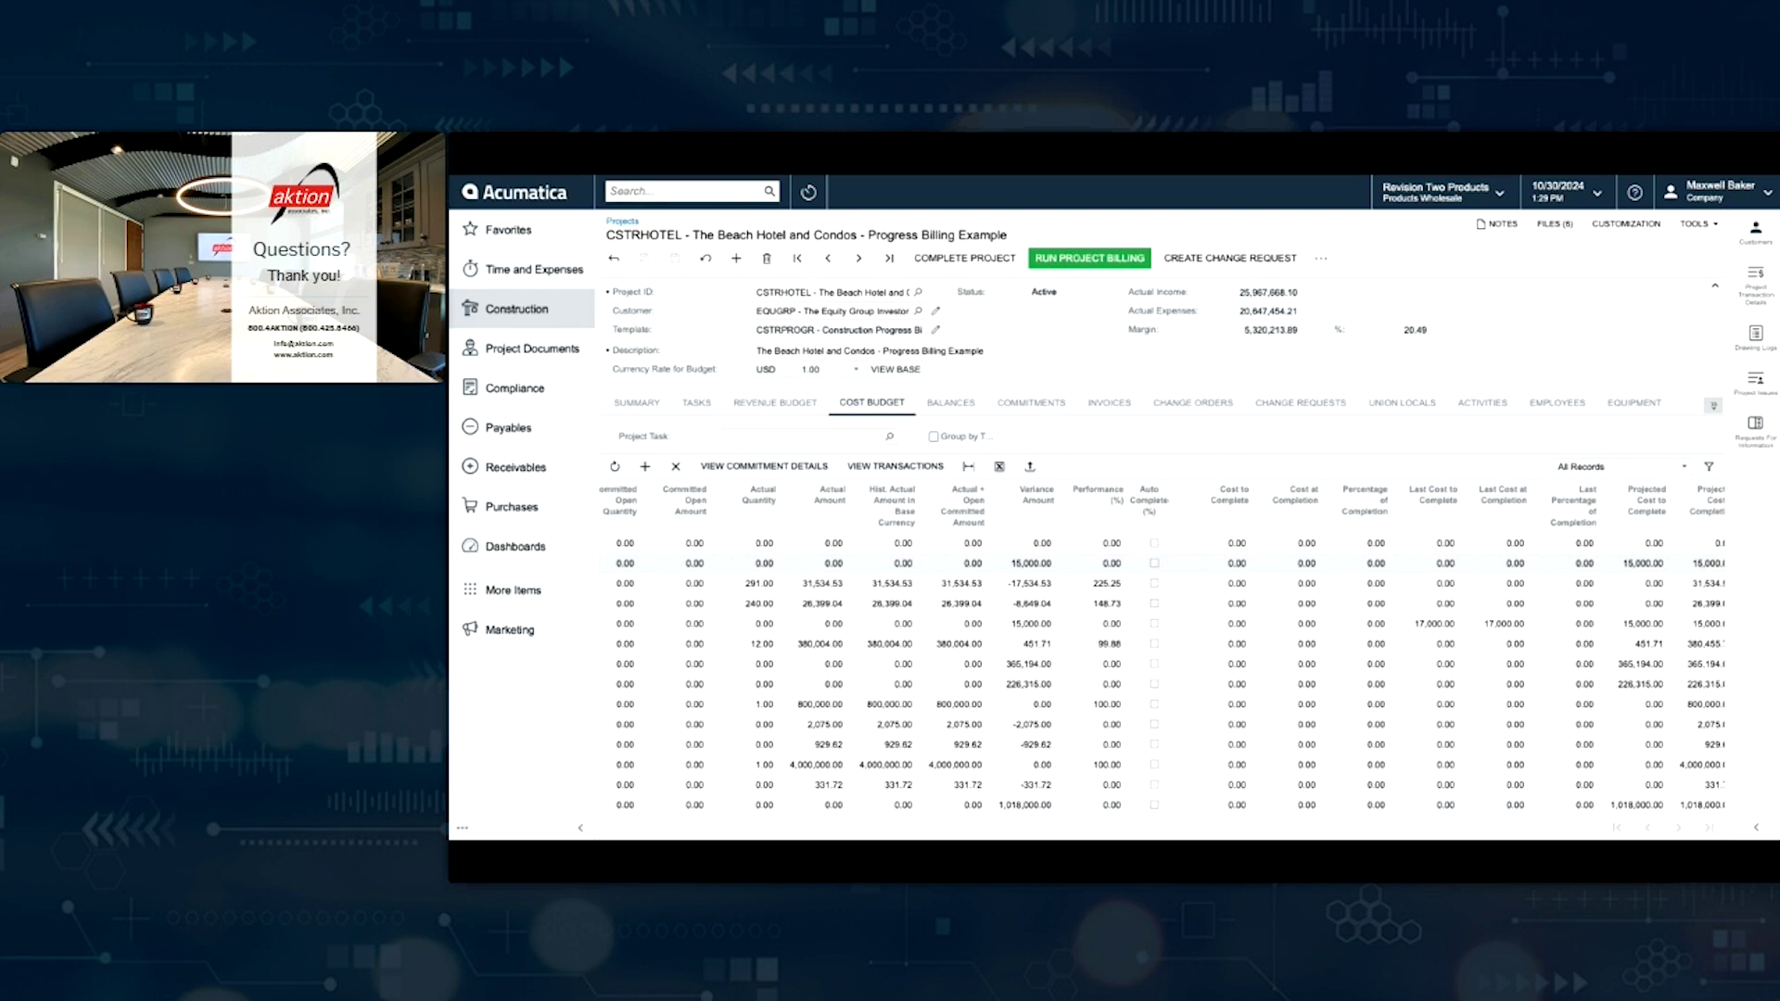
scroll(1046, 649, "left", 10)
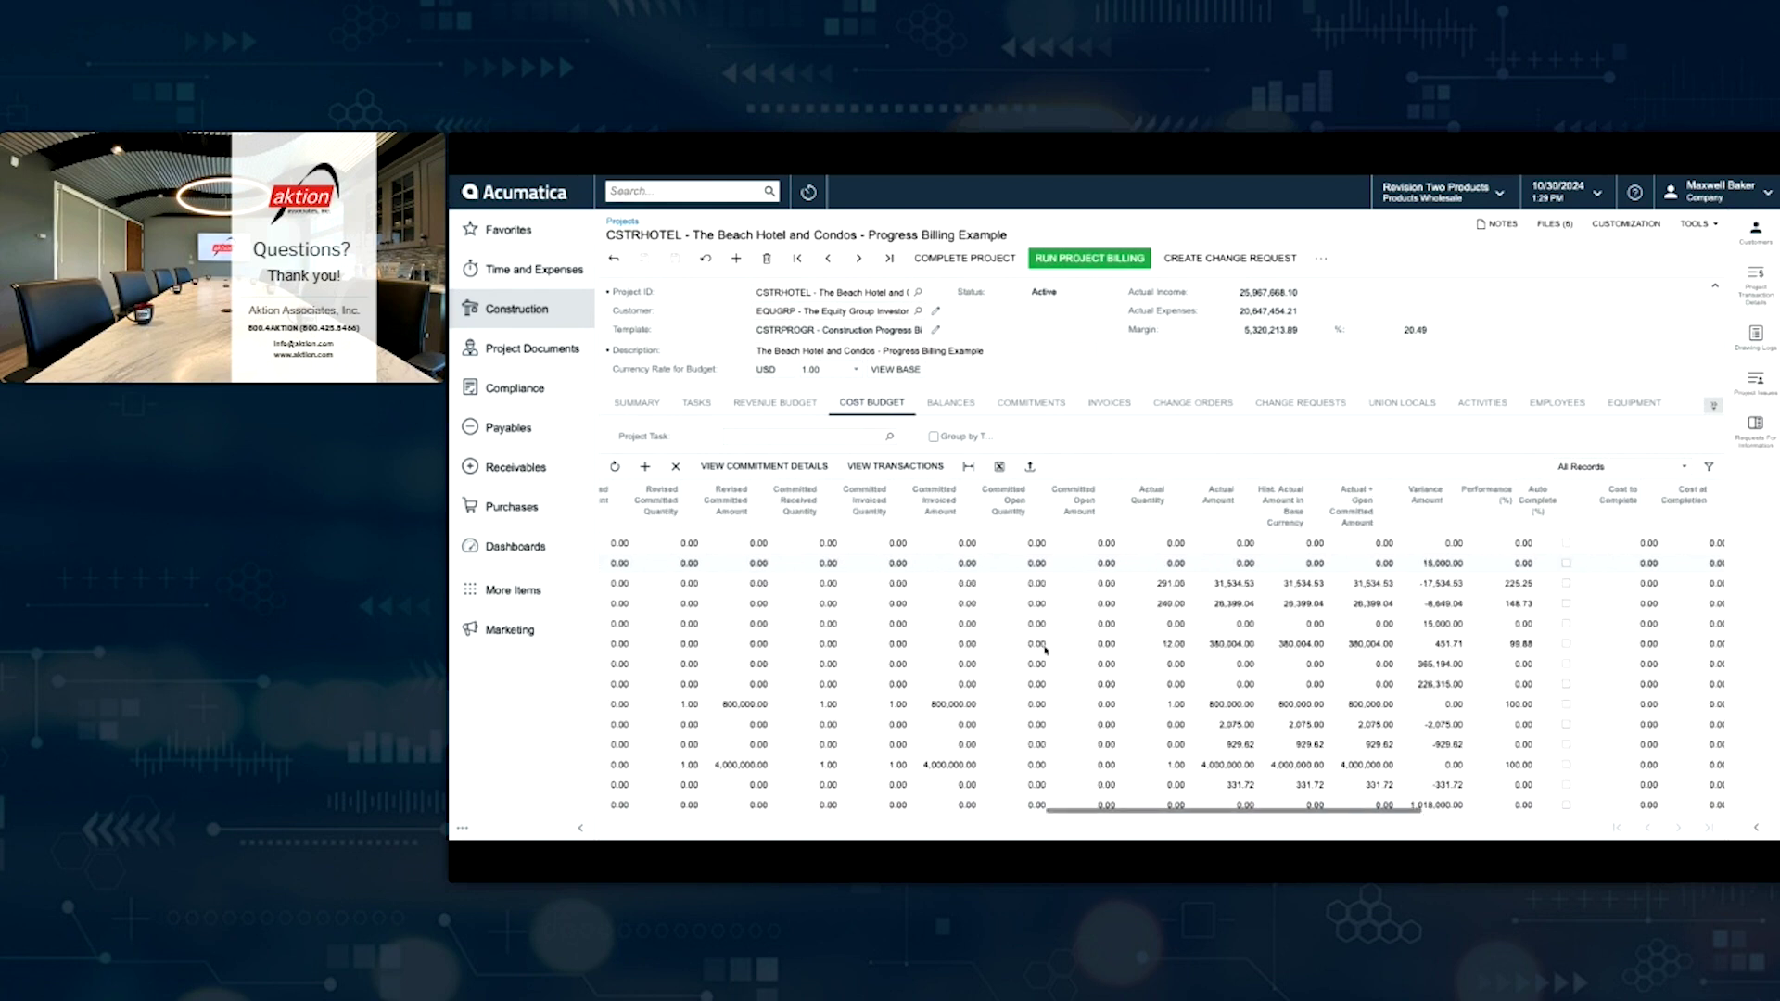
scroll(1163, 649, "left", 10)
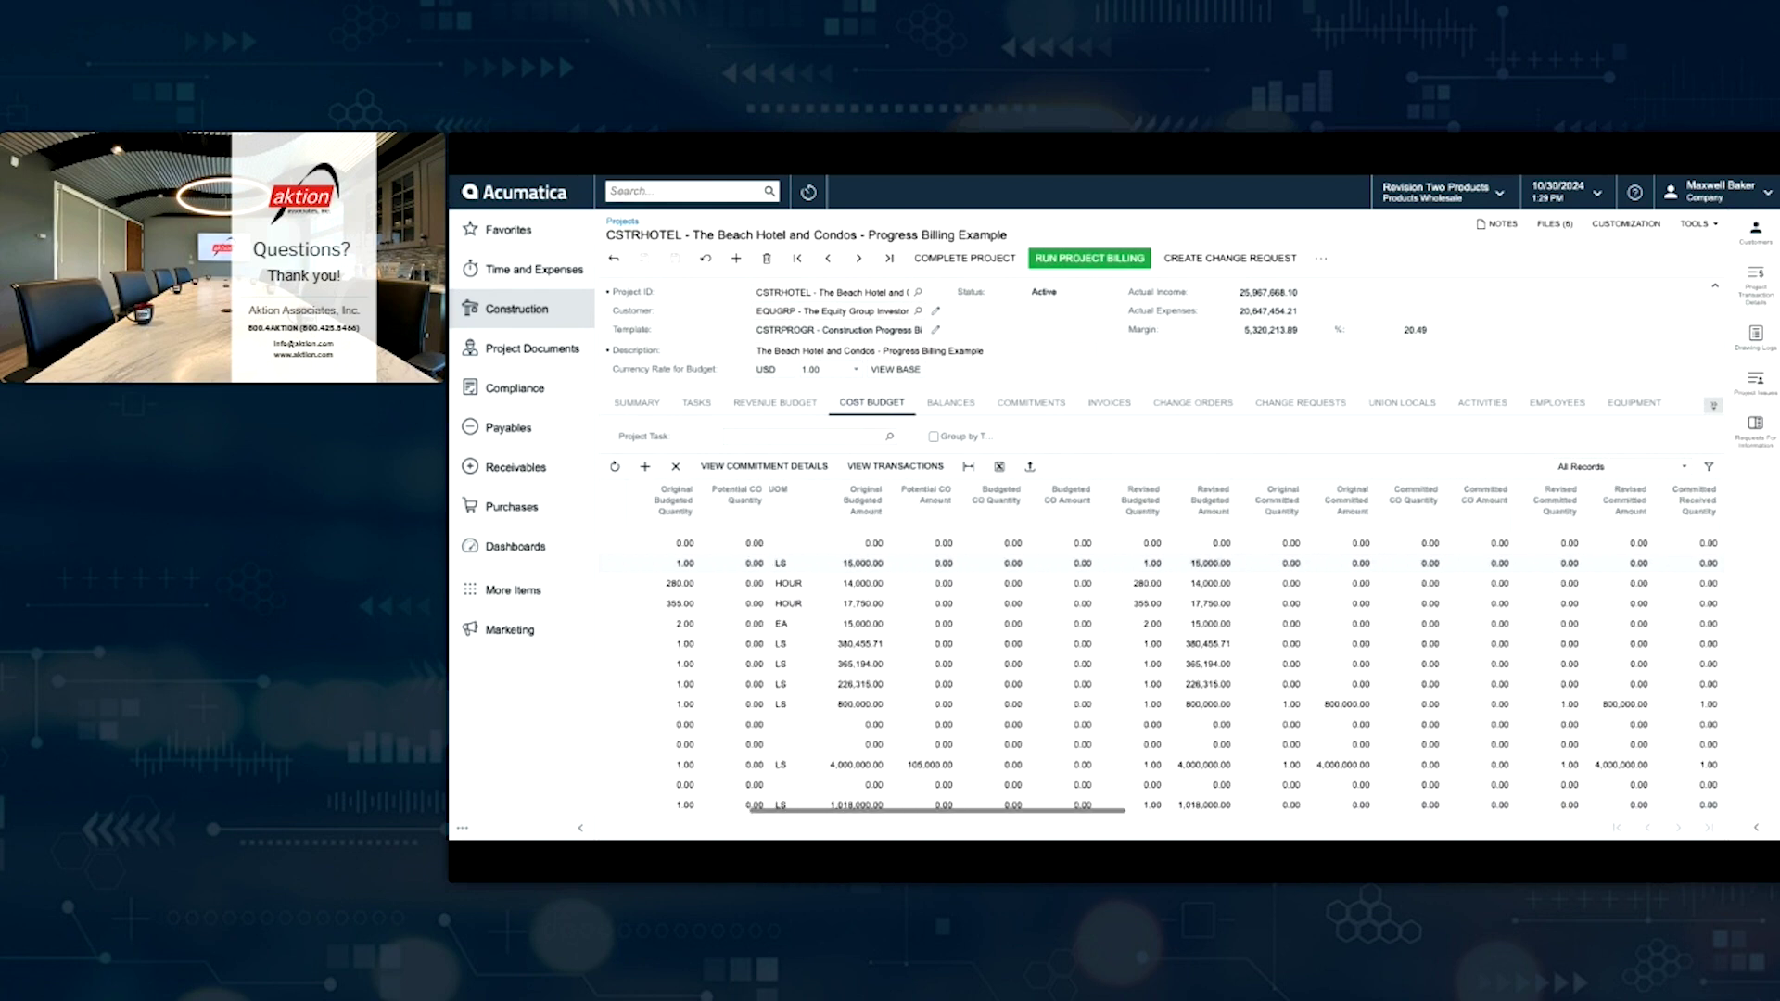
scroll(1162, 648, "left", 5)
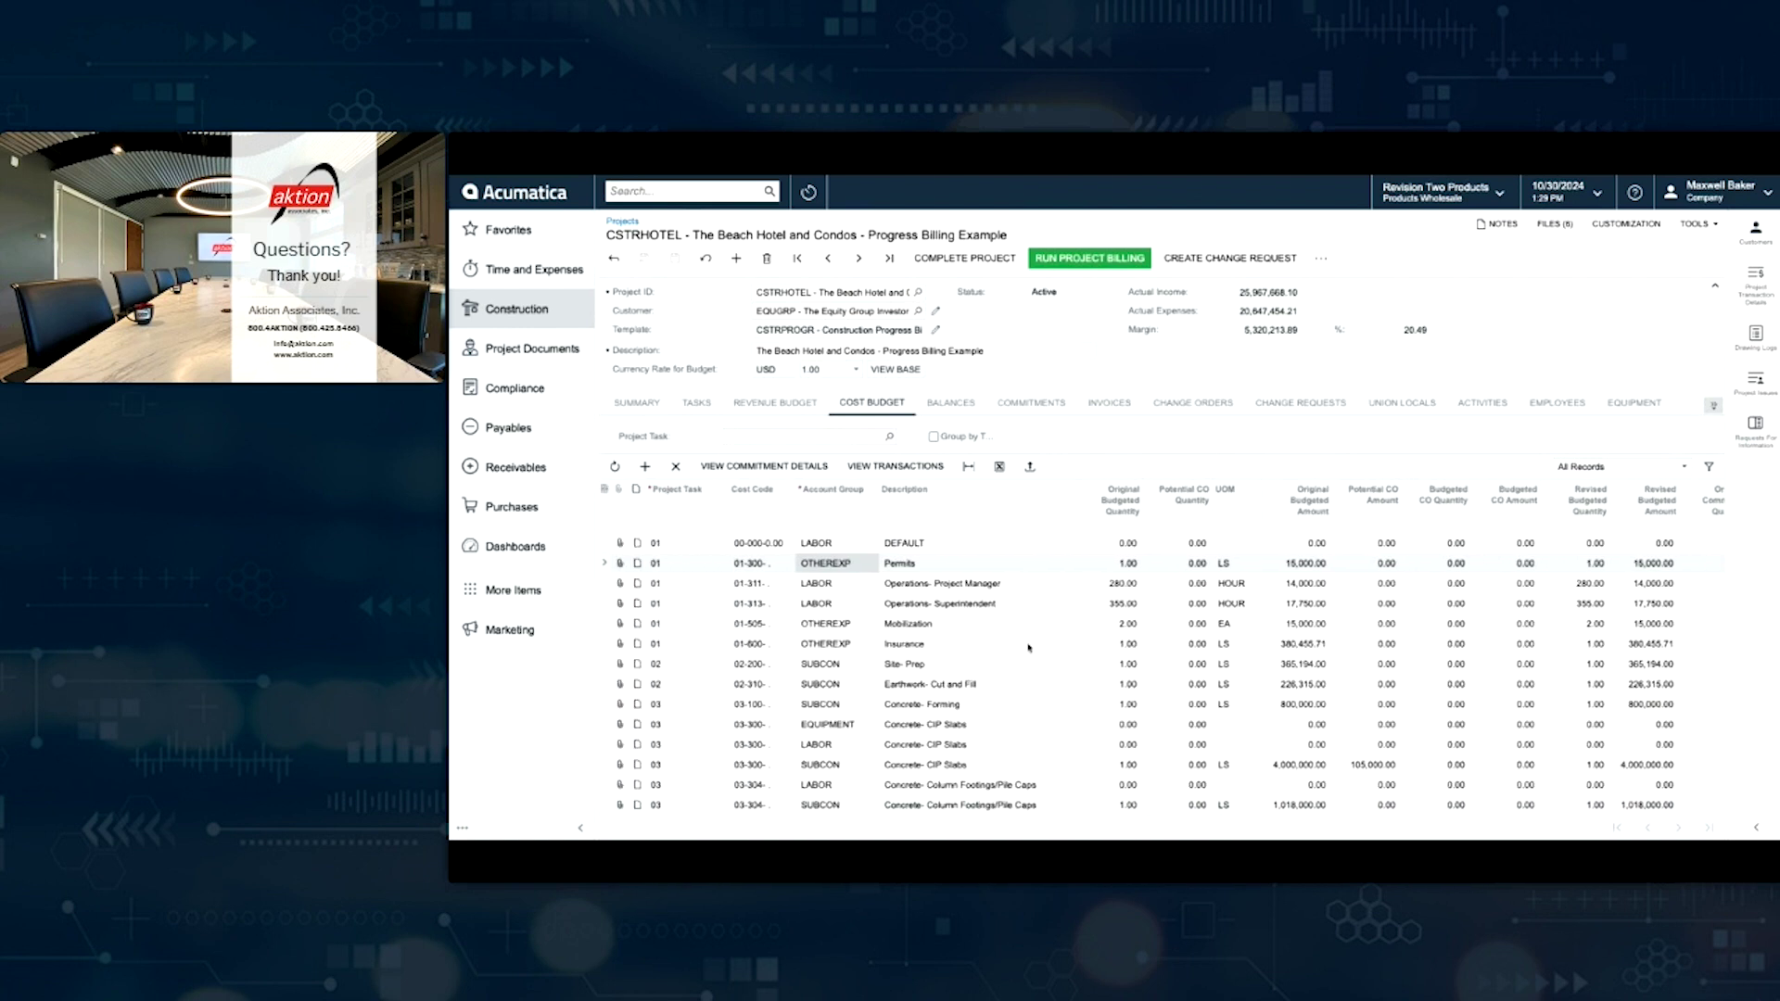
Step: Inspect the available and selected columns in the cost budget's column configuration, then cancel it
left_click(604, 489)
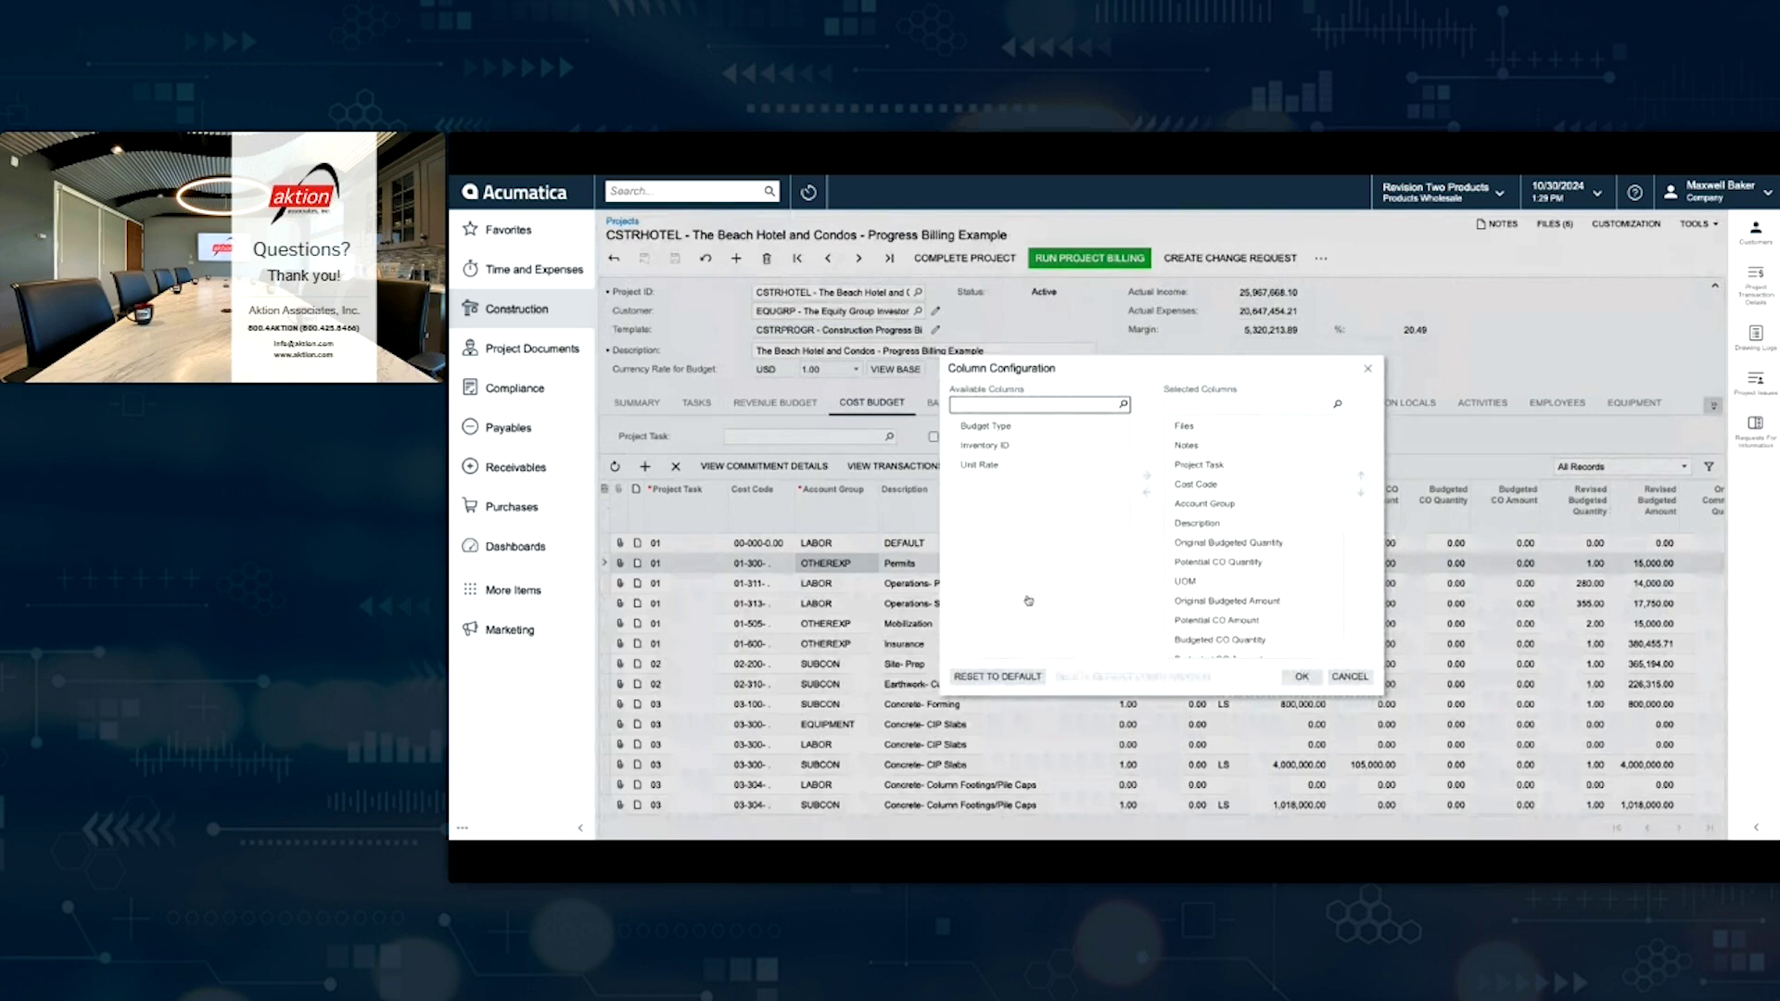
left_click(1198, 543)
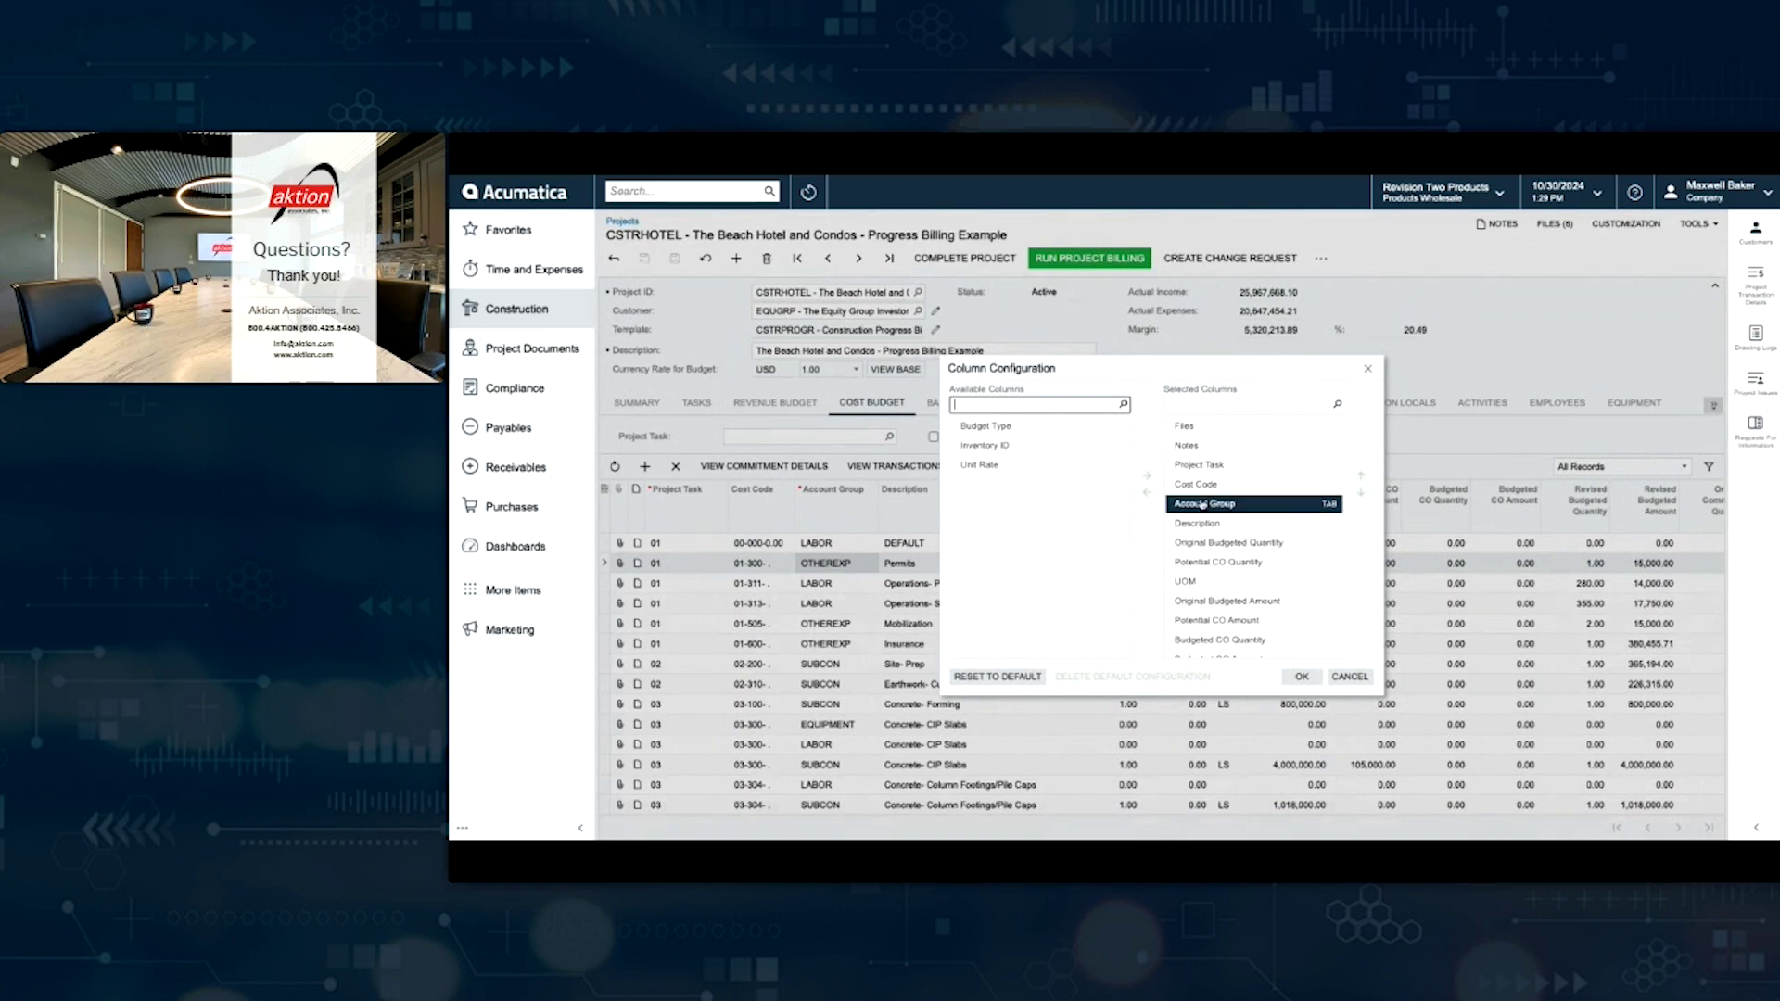
left_click(1350, 676)
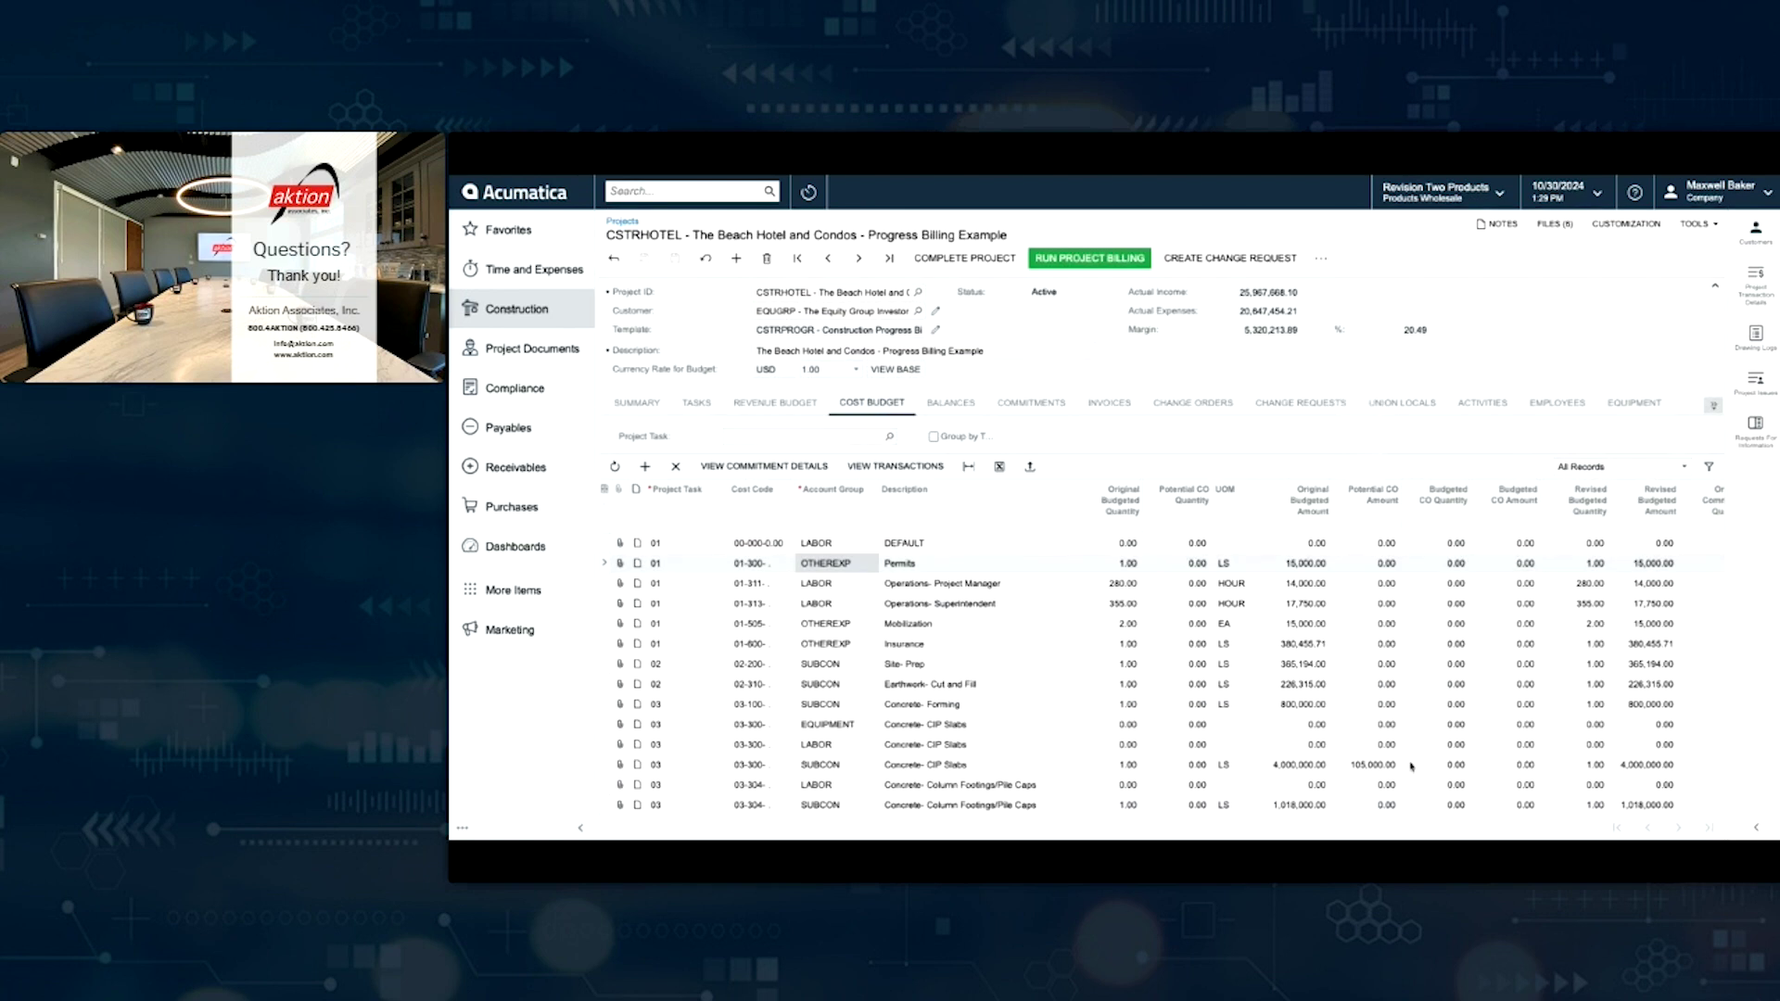
Step: Examine the change order, revised budget and committed amounts of the SUBCON Concrete- CIP Slabs cost budget line
scroll(1389, 766, "right", 2)
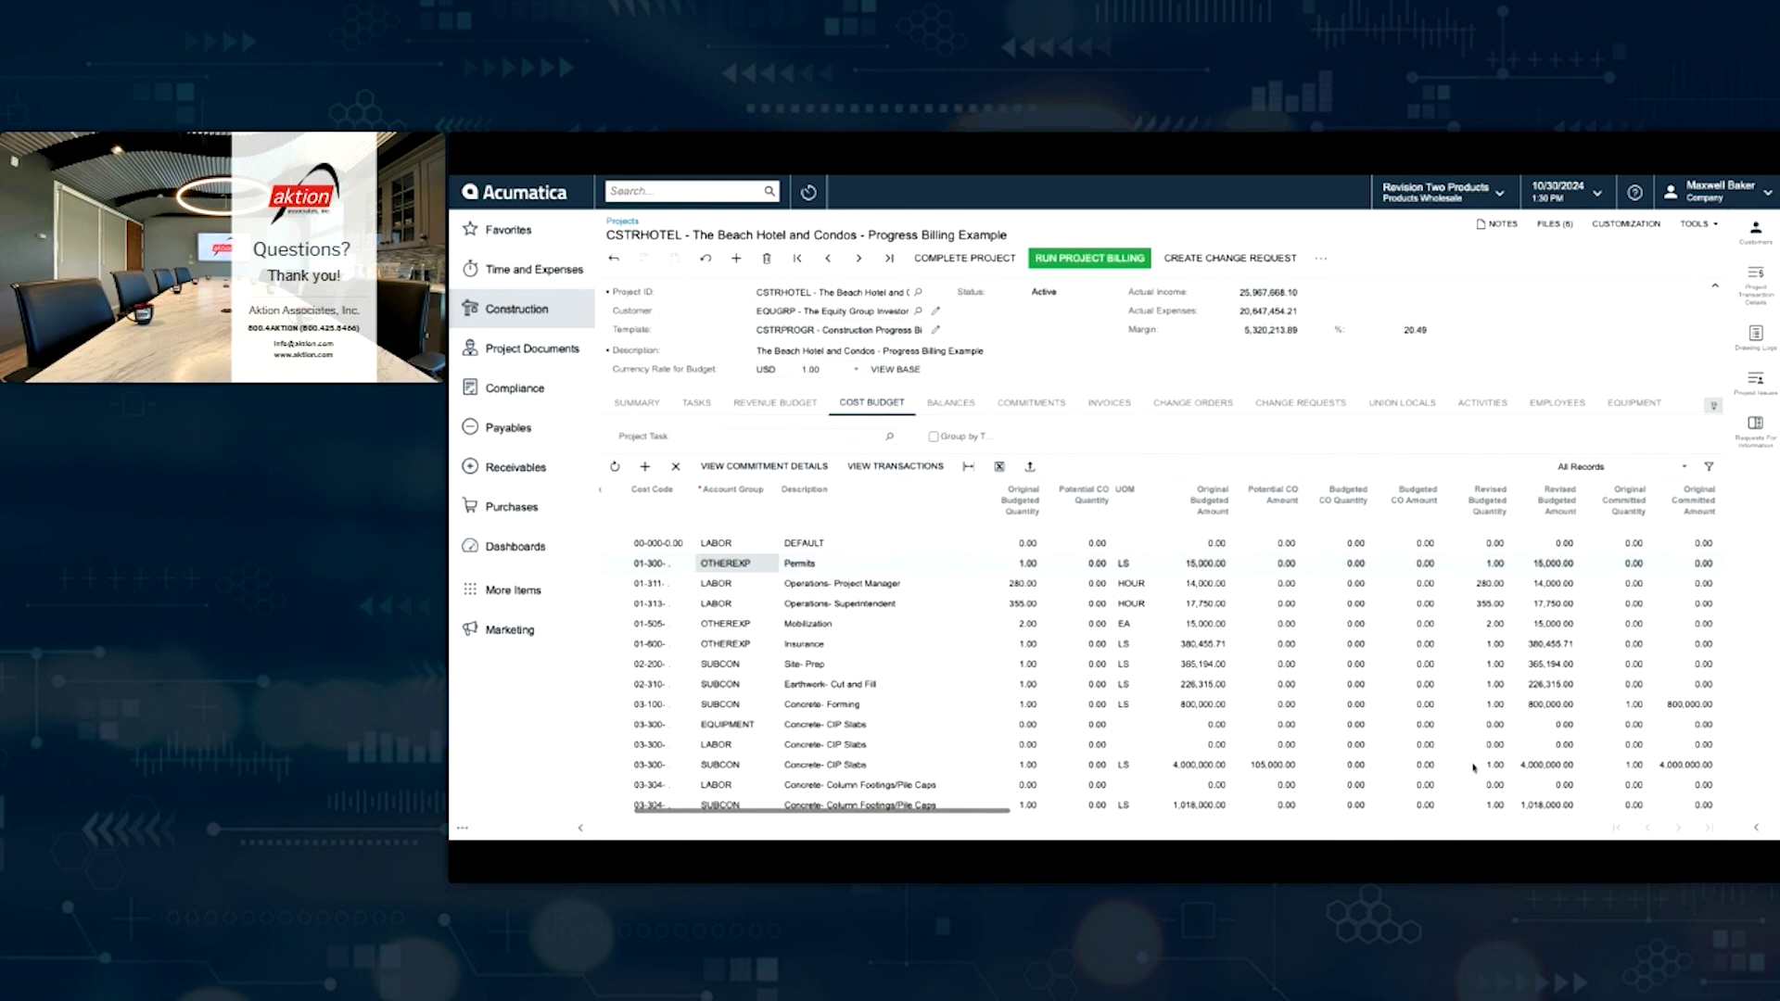
left_click(1381, 769)
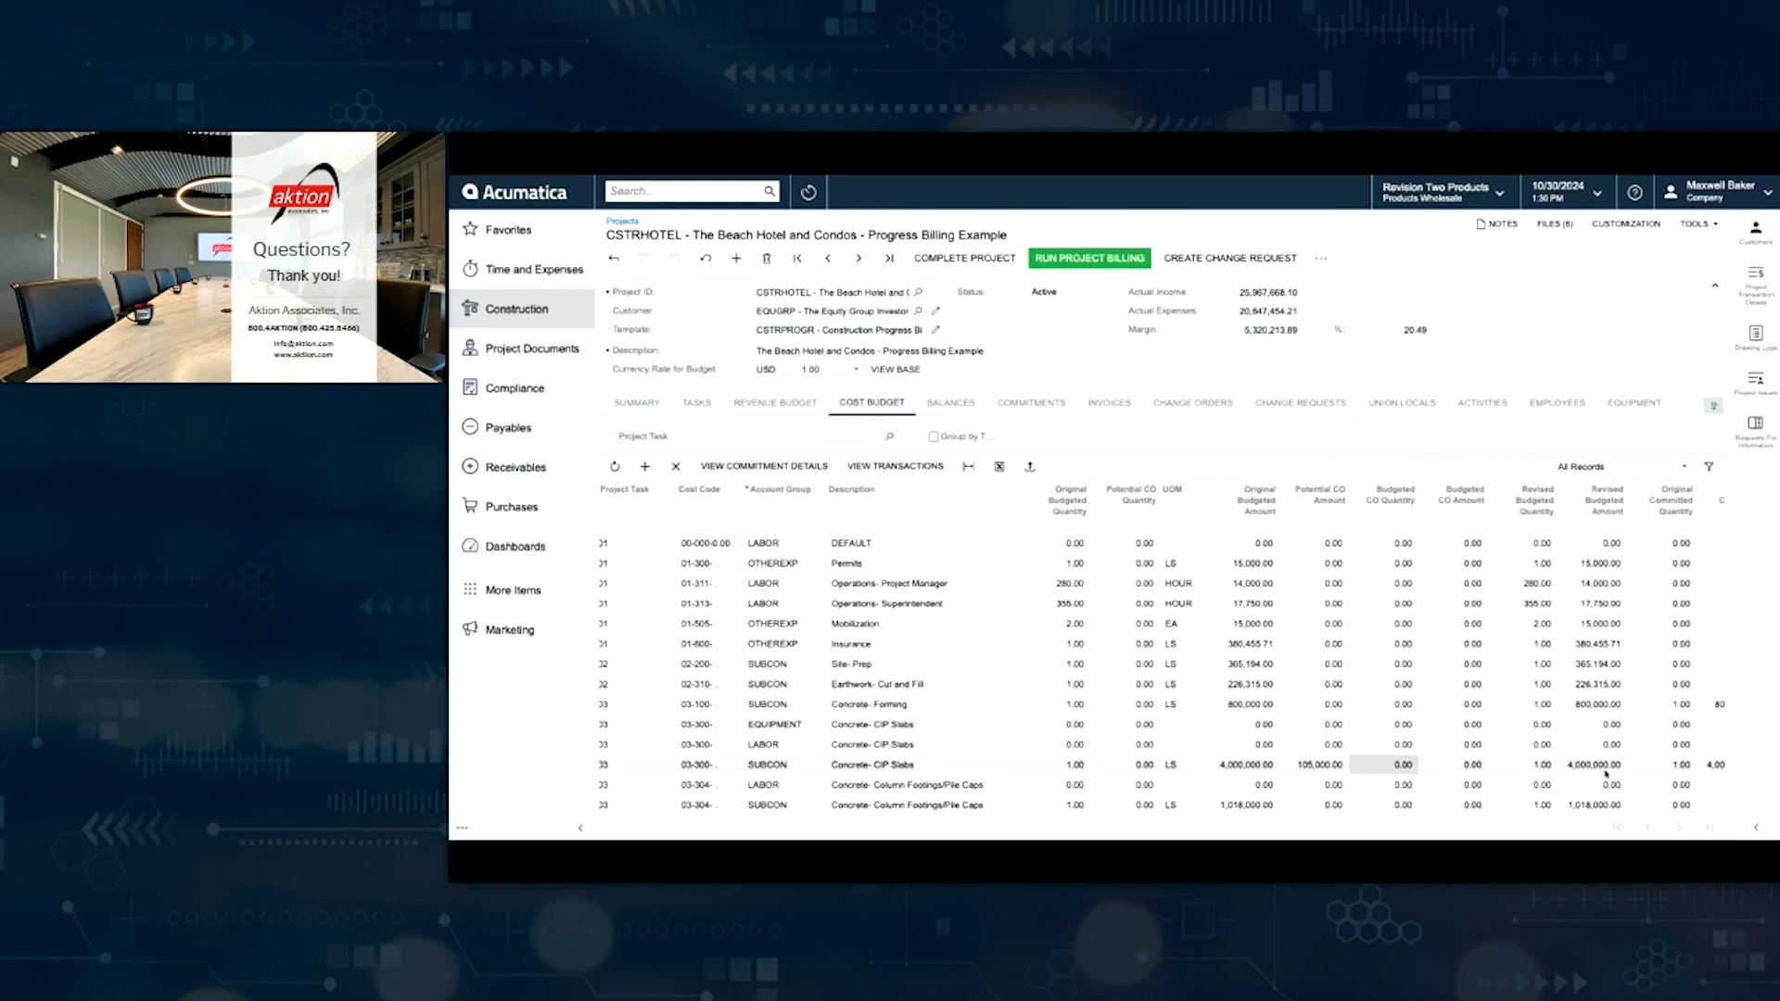
scroll(1606, 772, "right", 3)
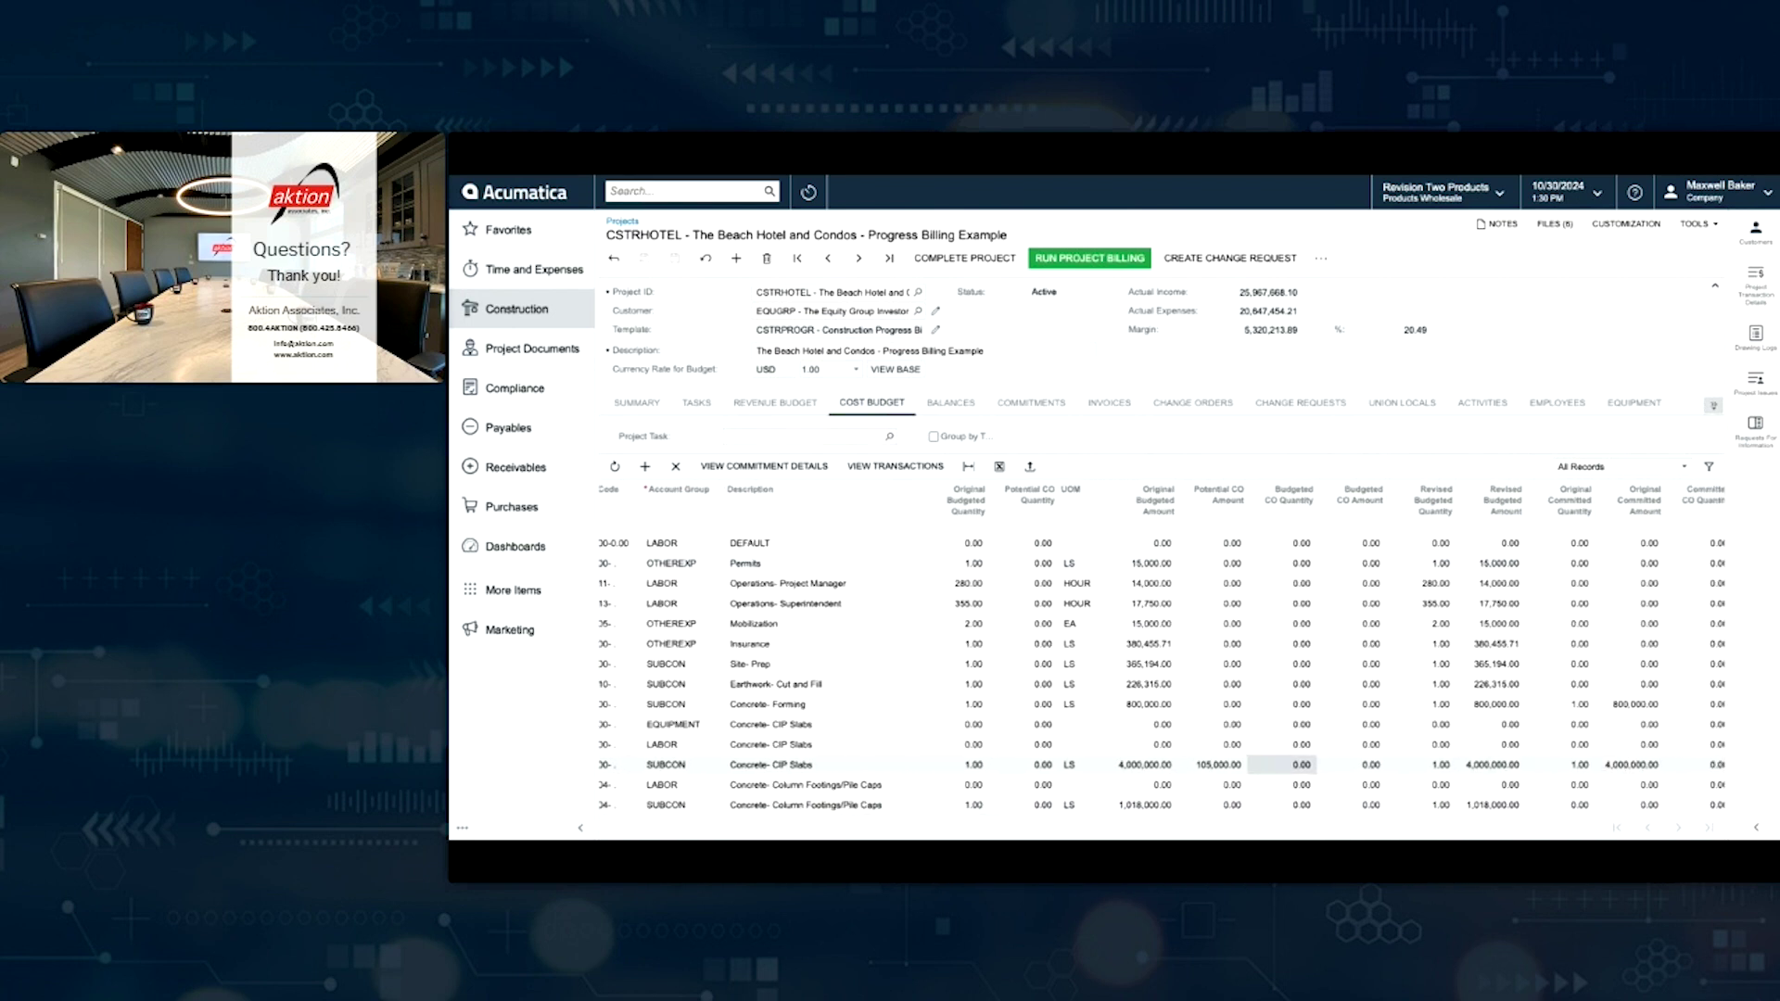
left_click(895, 466)
scroll(887, 764, "left", 3)
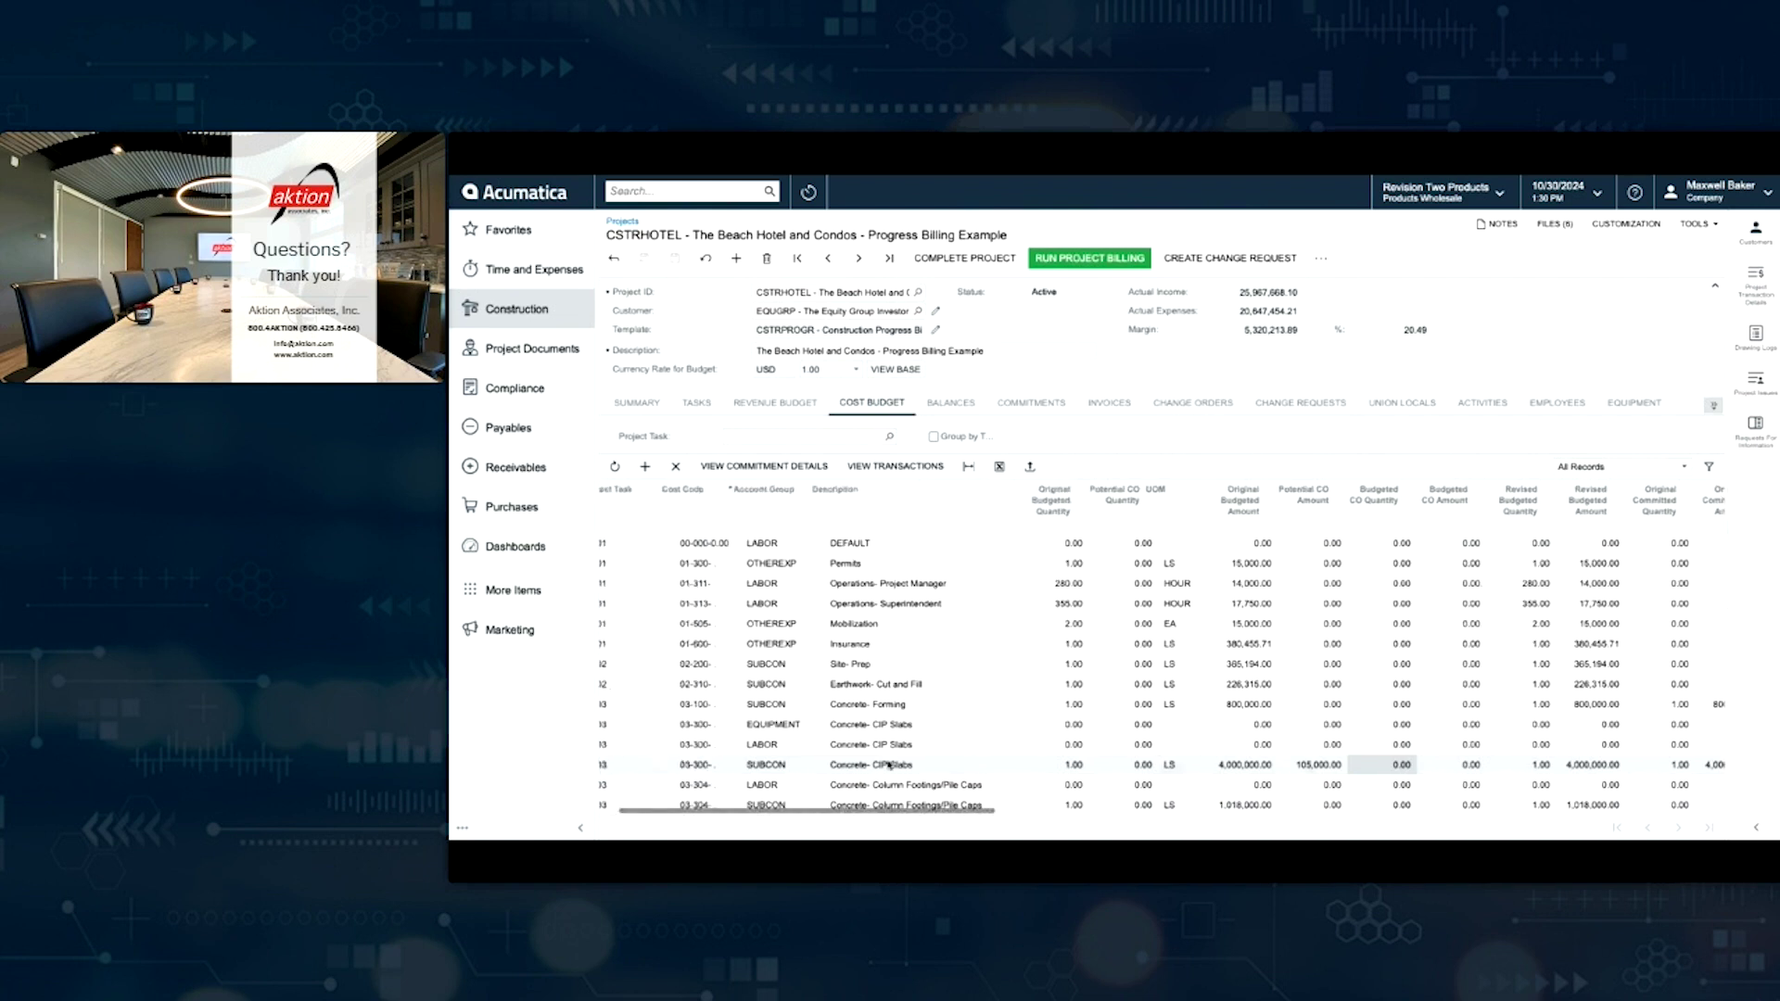
Step: Review the revenue budget's change order and draft invoice columns, then display the project's invoices
left_click(775, 404)
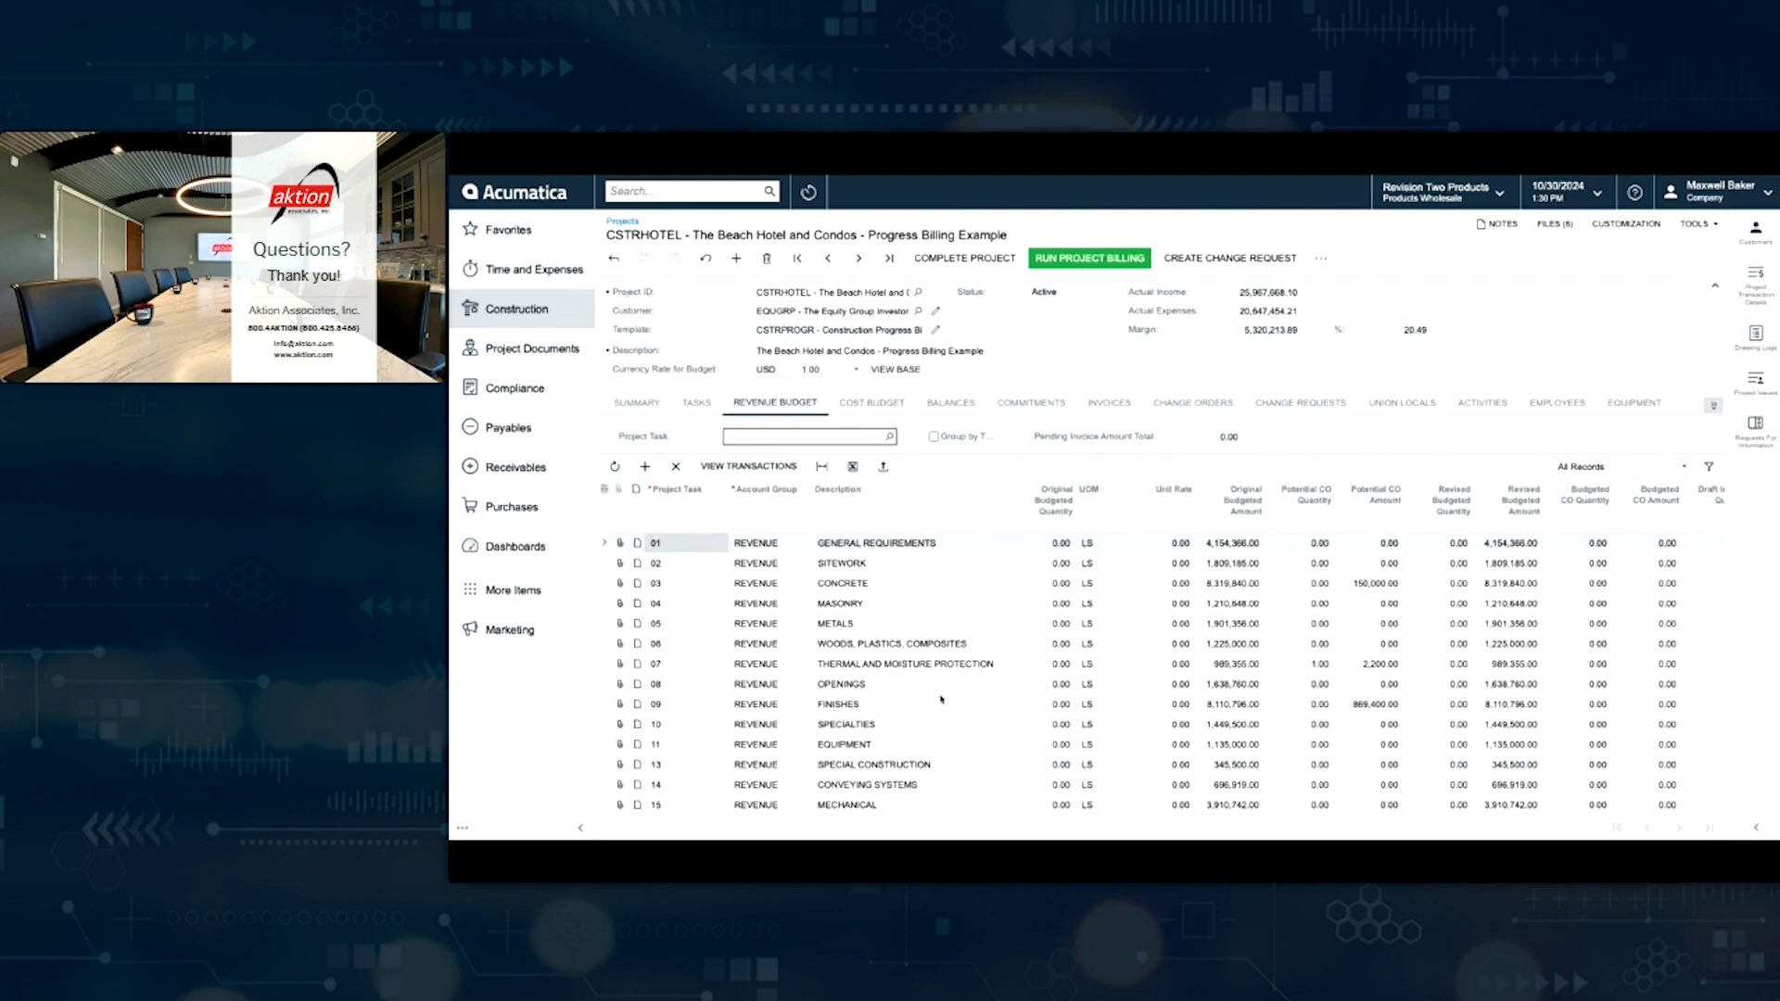
scroll(1001, 712, "right", 3)
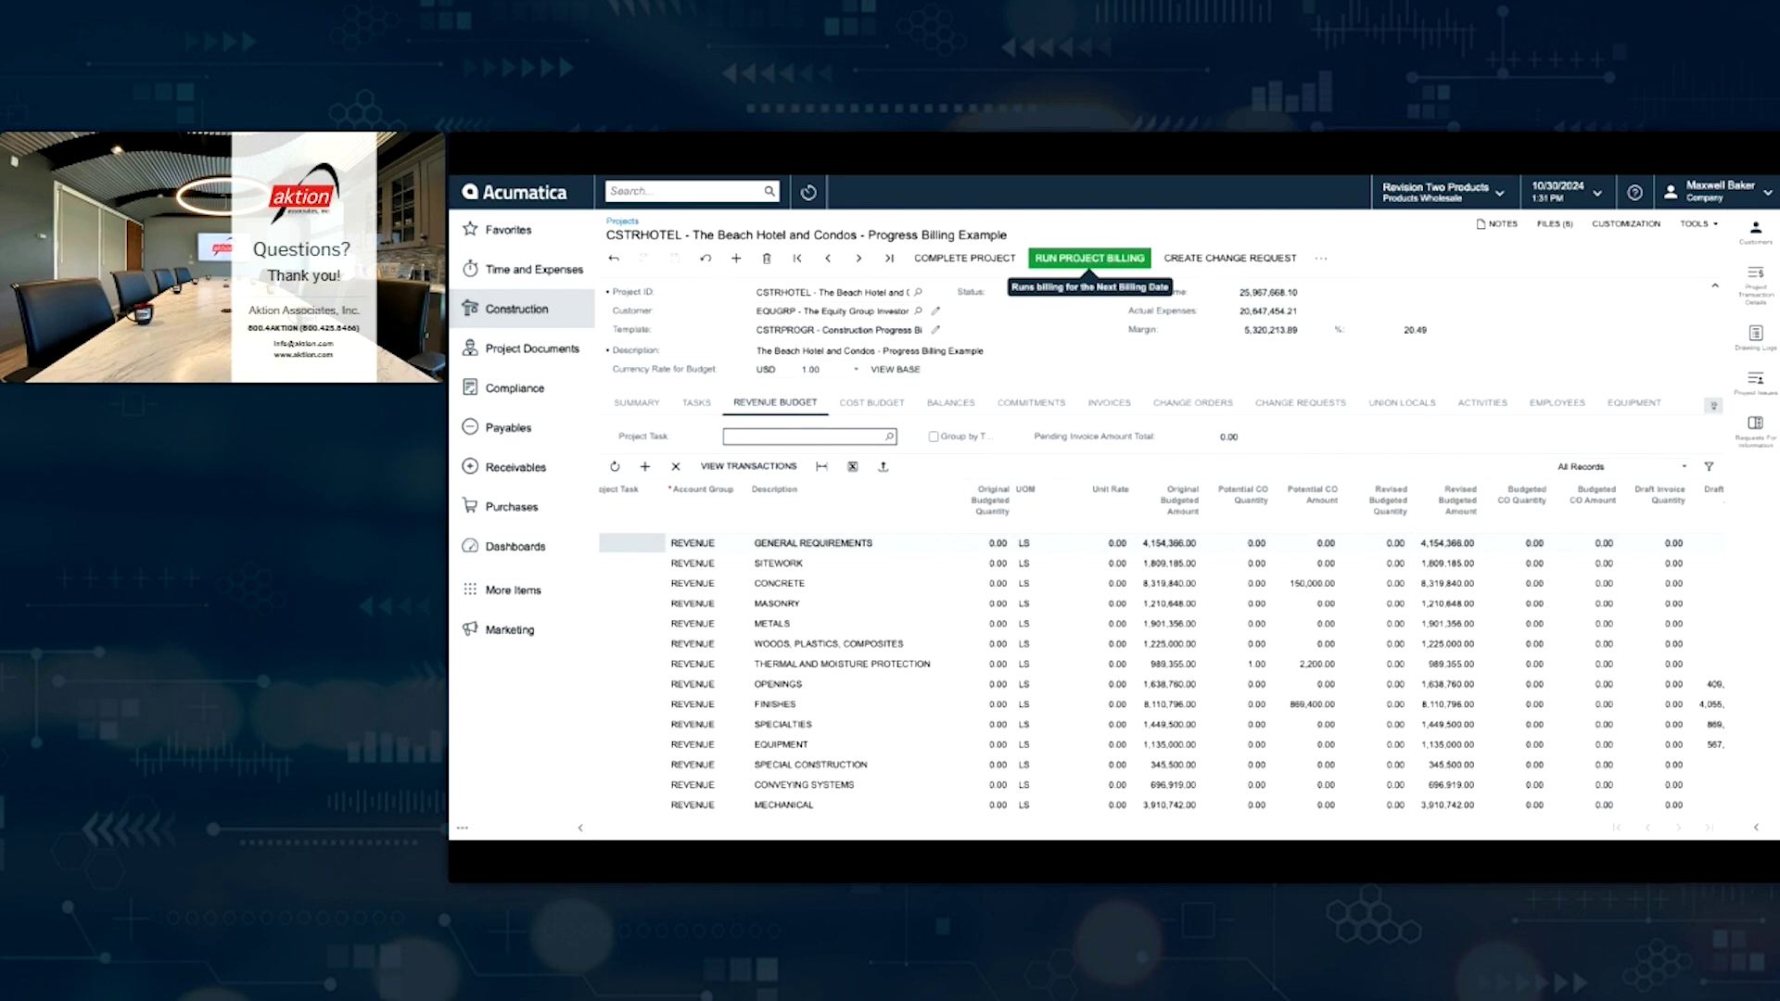
left_click(1108, 406)
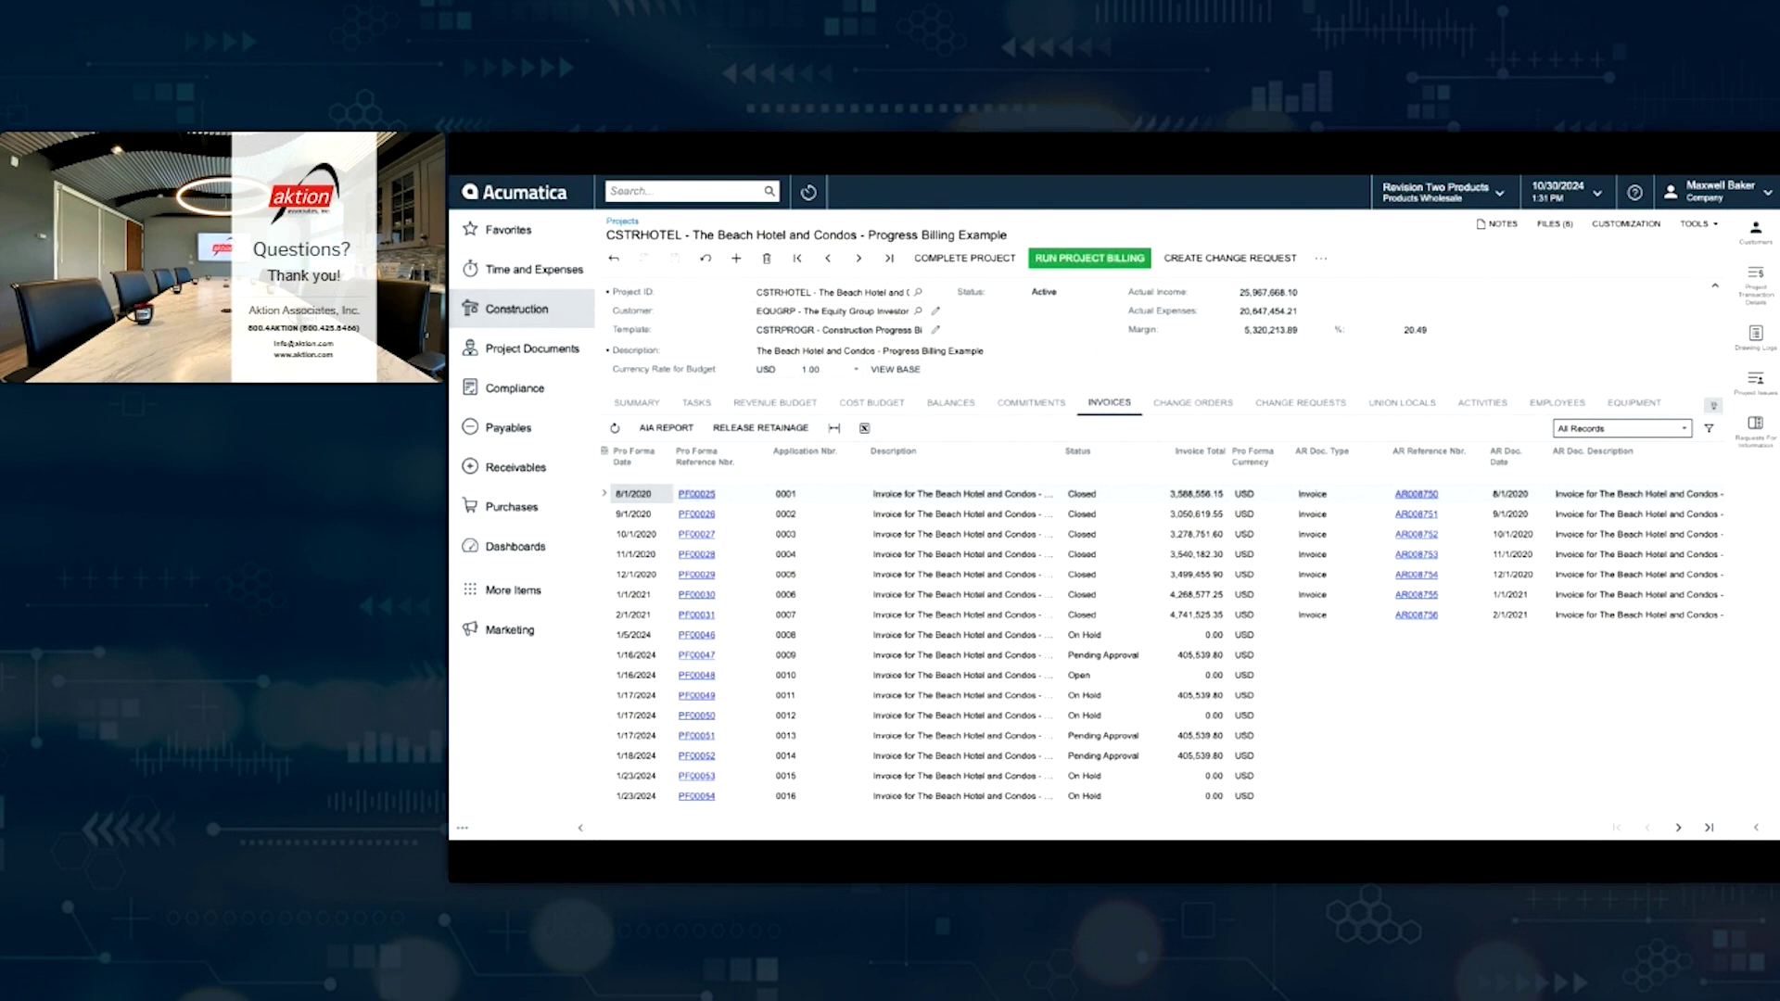
Step: Open the pro forma invoice for application 0001 and view both pages of its AIA report
left_click(697, 493)
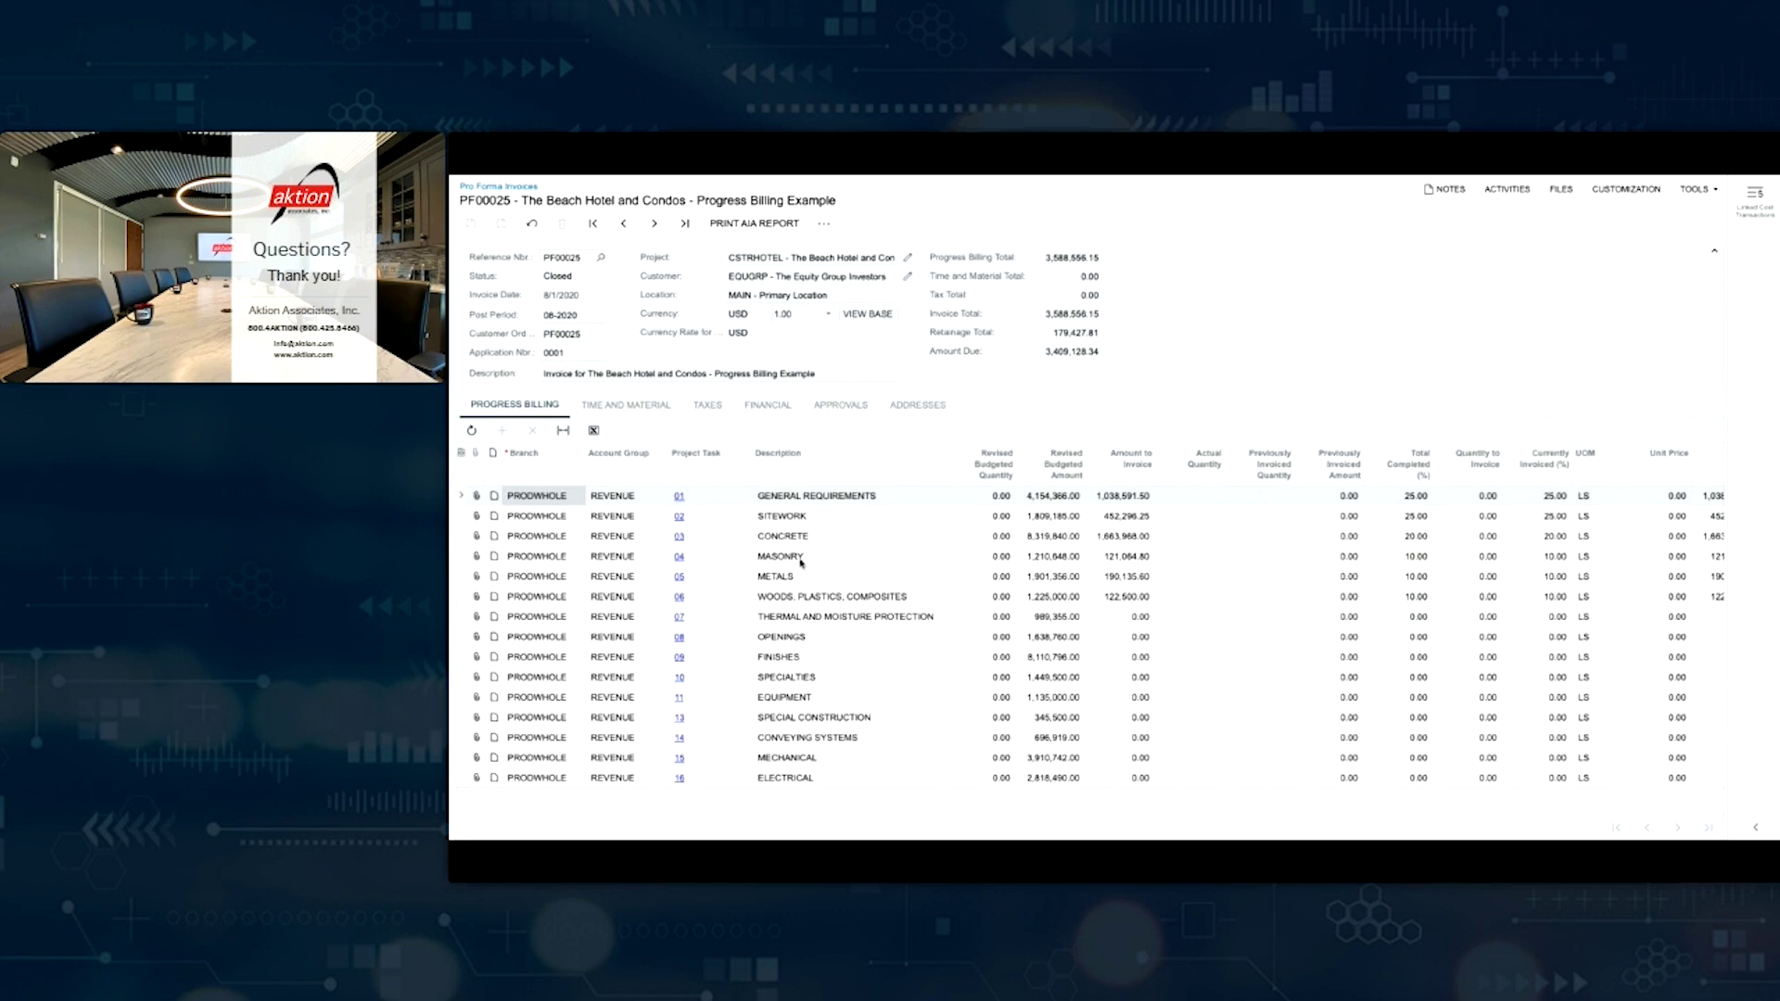
left_click(776, 230)
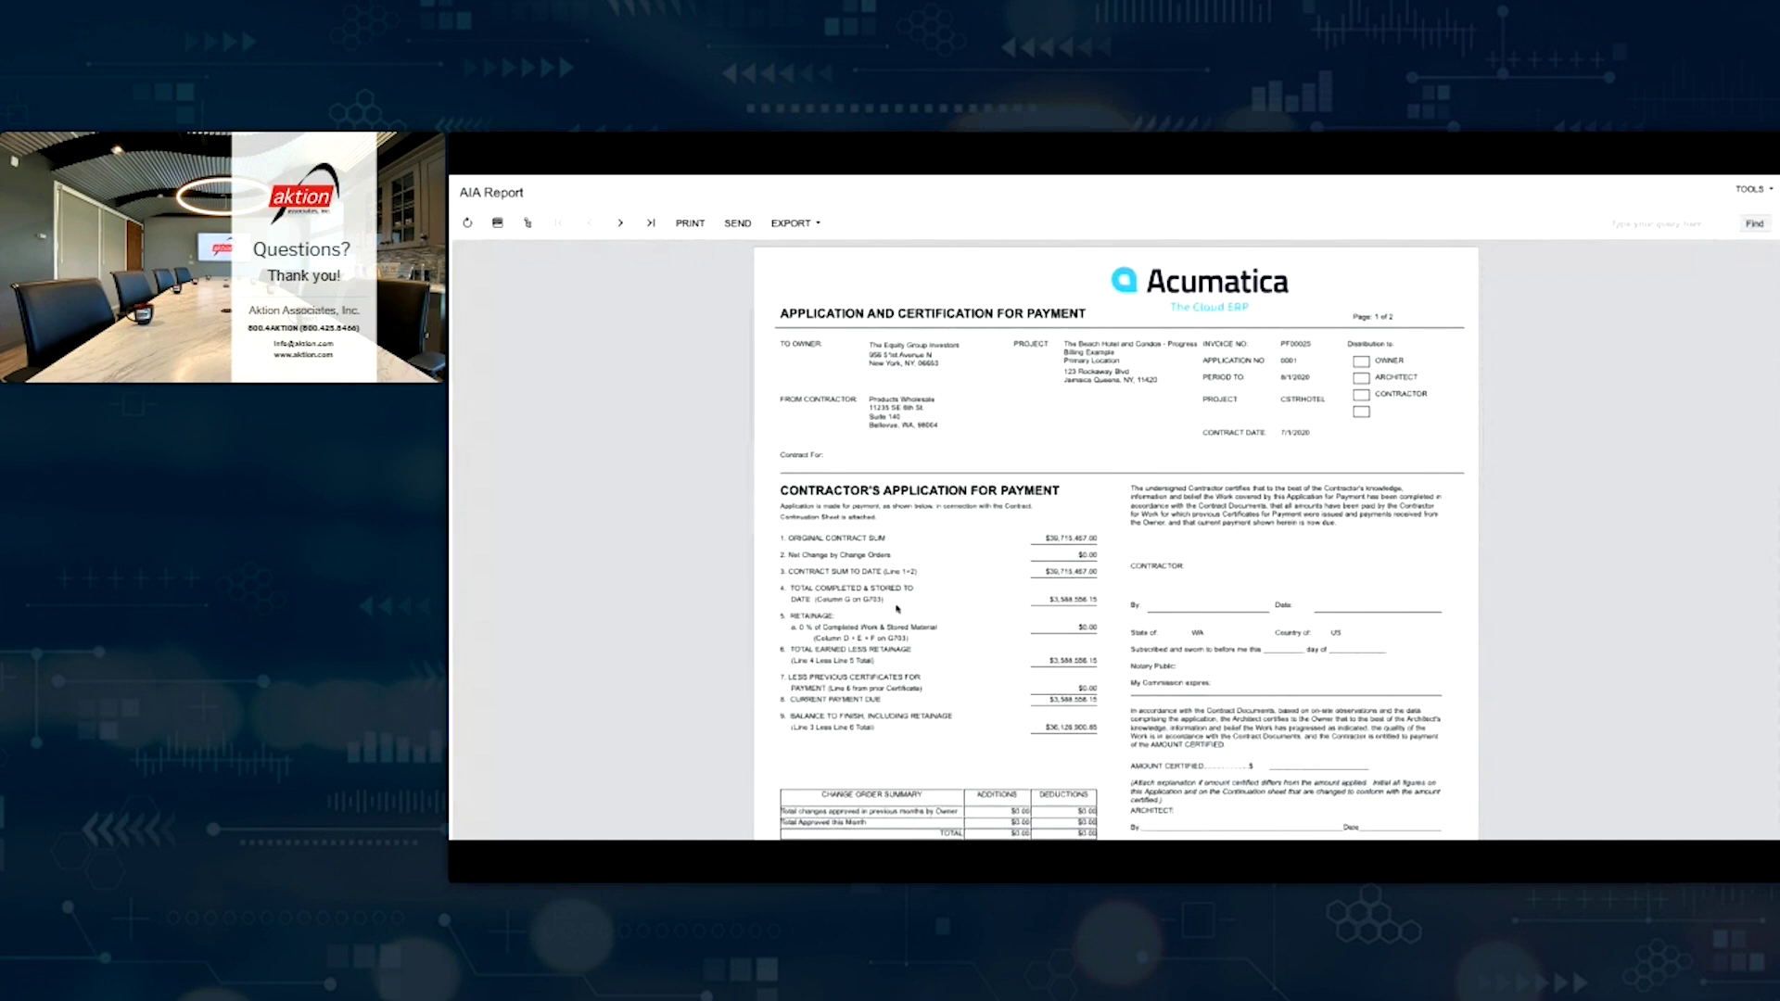
scroll(897, 609, "down", 3)
scroll(897, 609, "up", 3)
left_click(619, 224)
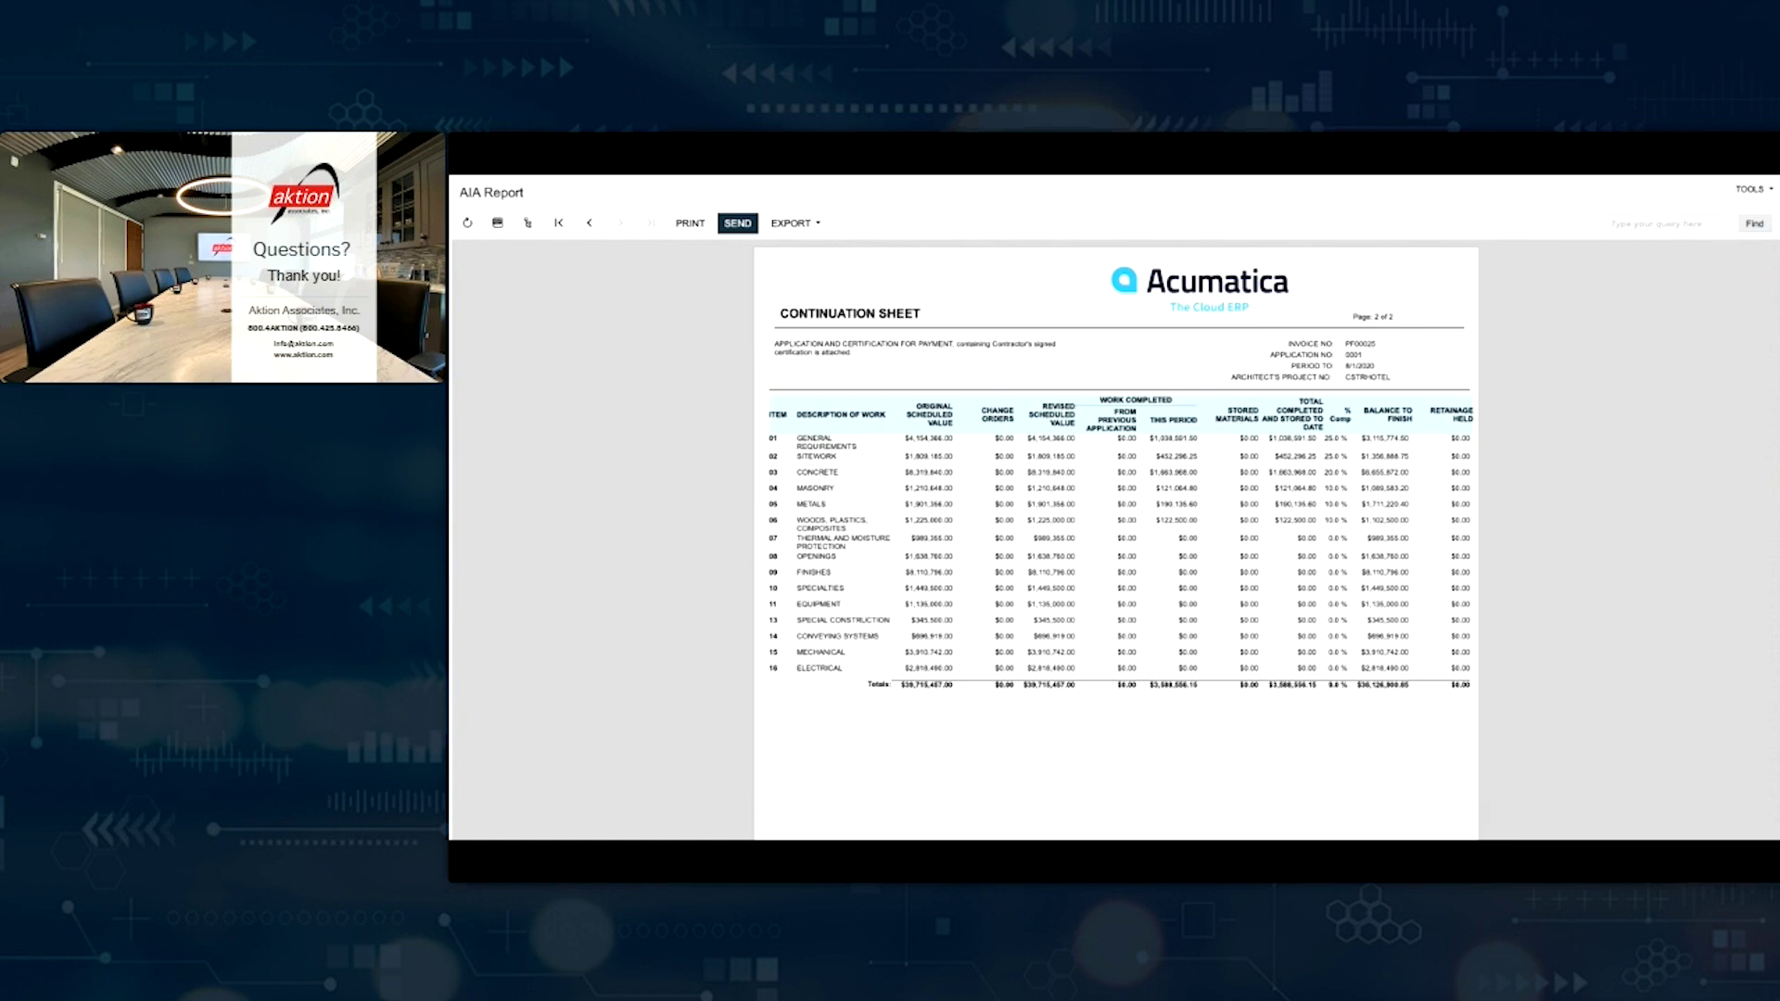
Step: Export the AIA report as PDF and return to the project's invoice list
left_click(793, 223)
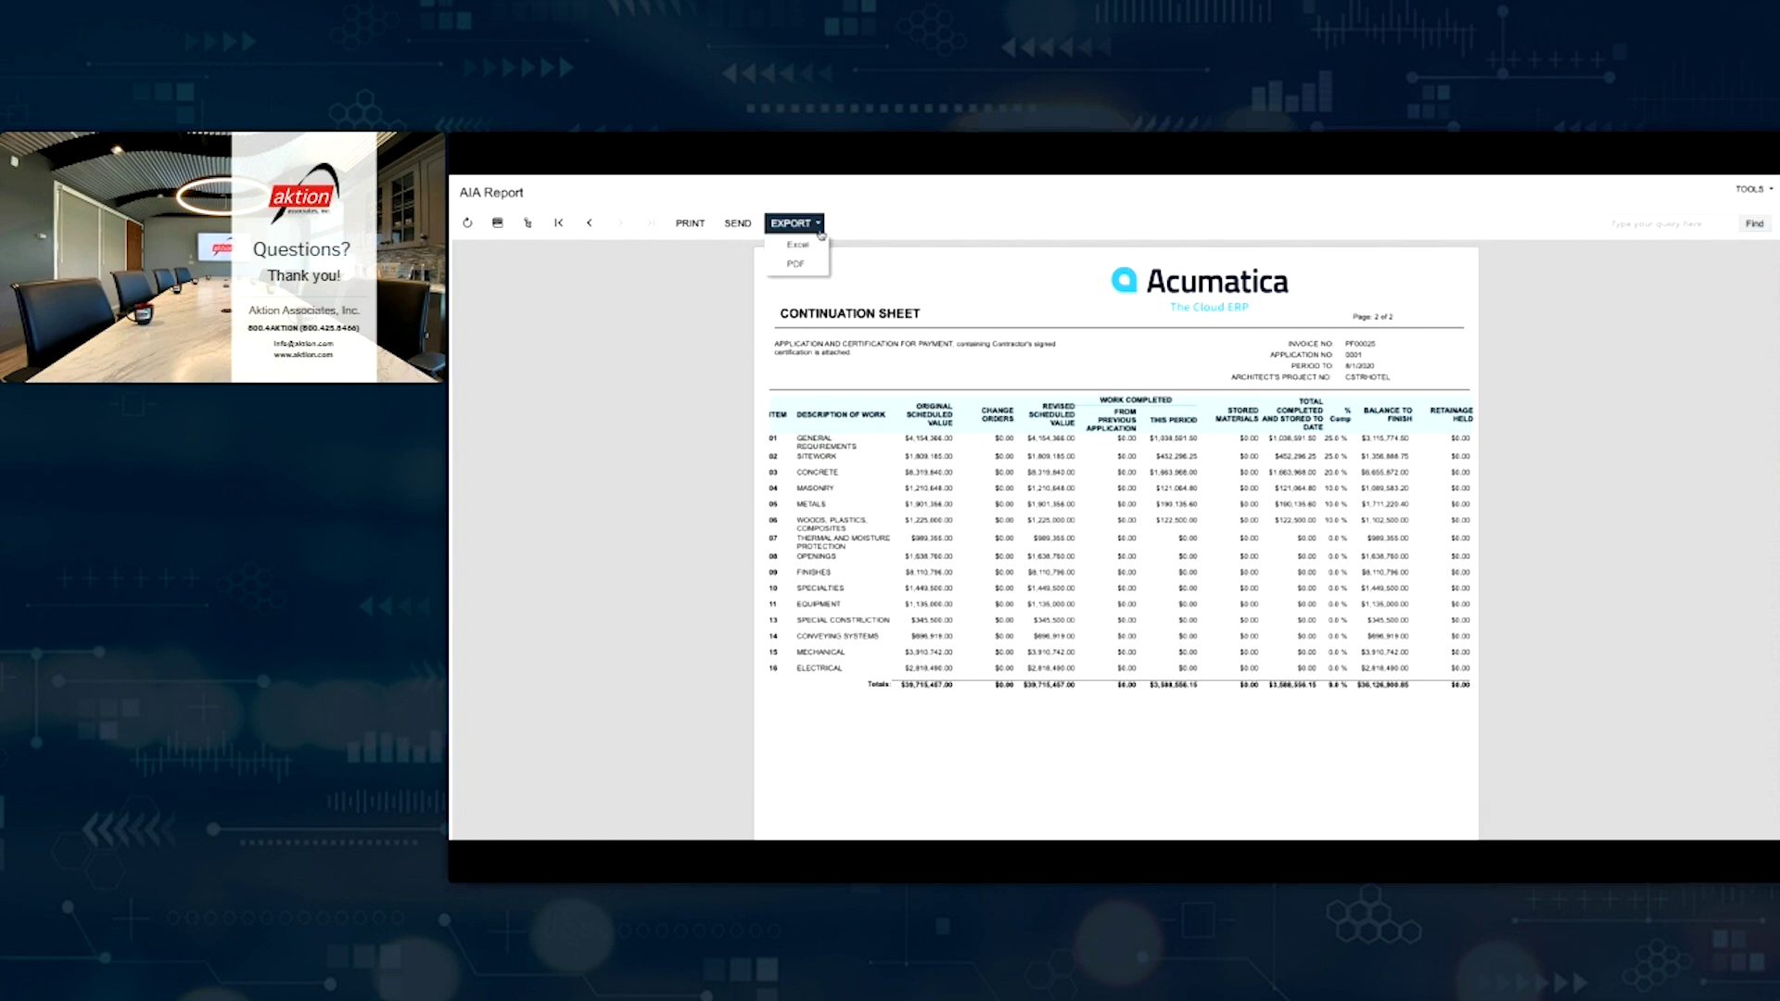
left_click(813, 267)
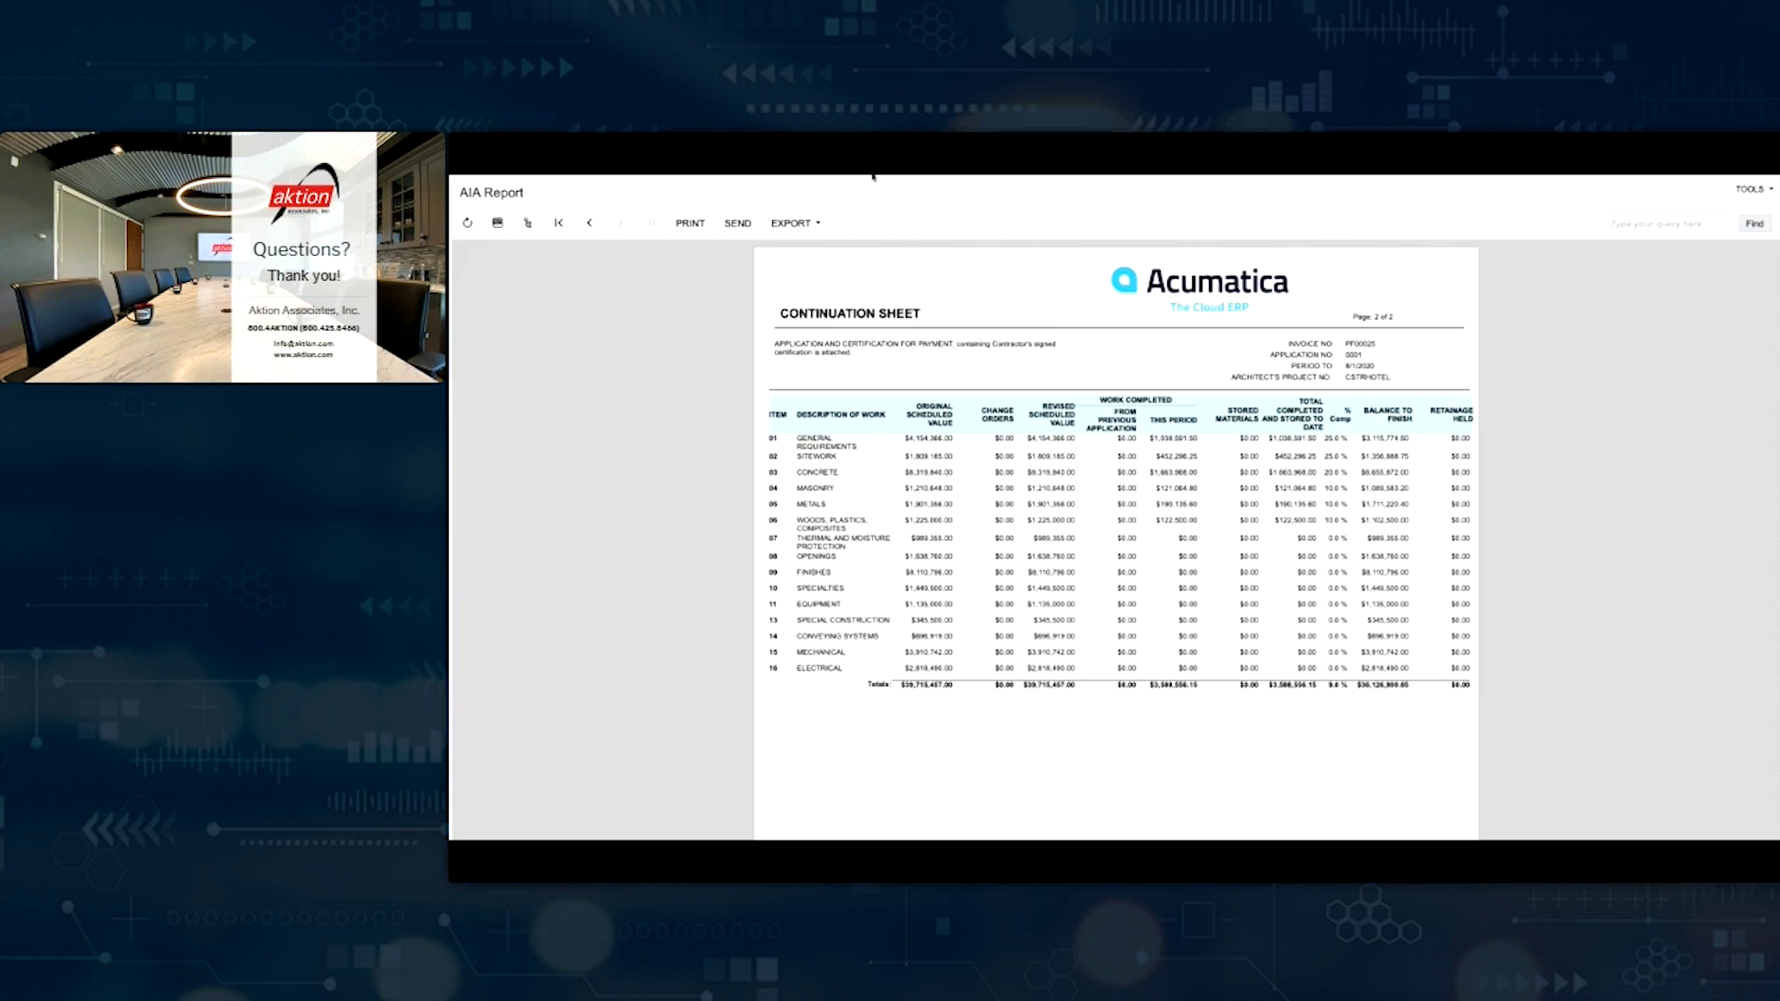
left_click(872, 176)
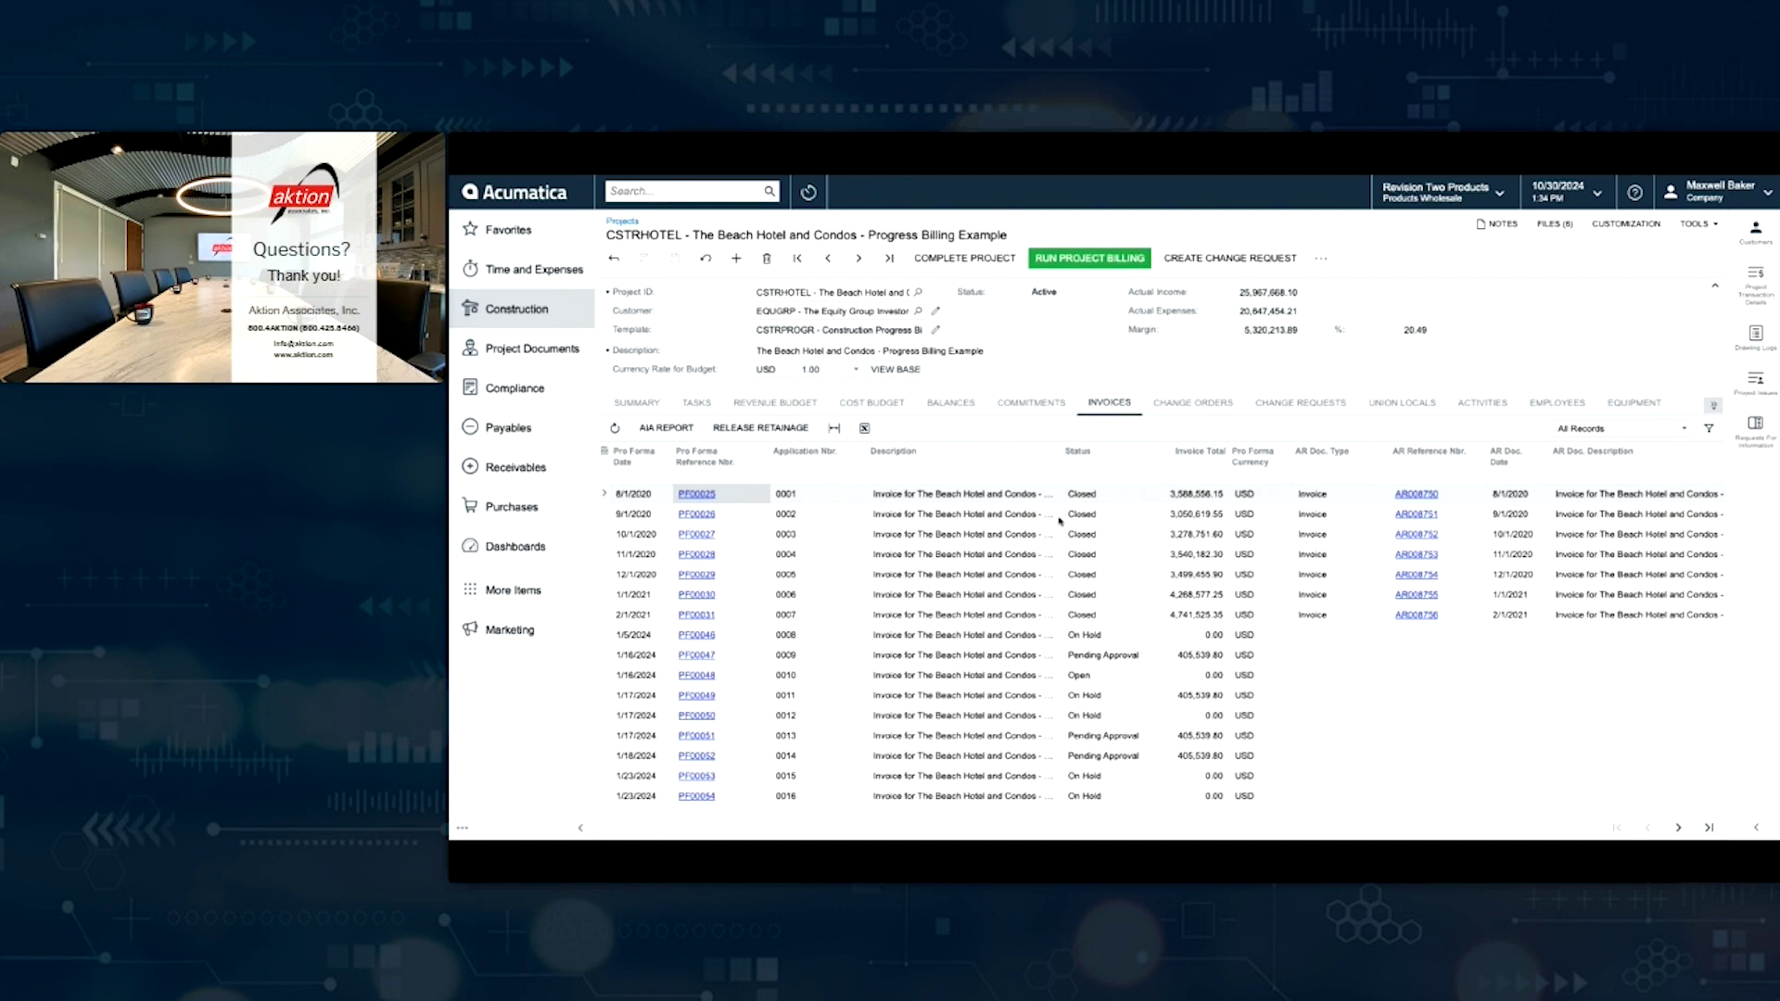
Step: Review the project's balances by account group, then its purchase order and subcontract commitments
left_click(949, 403)
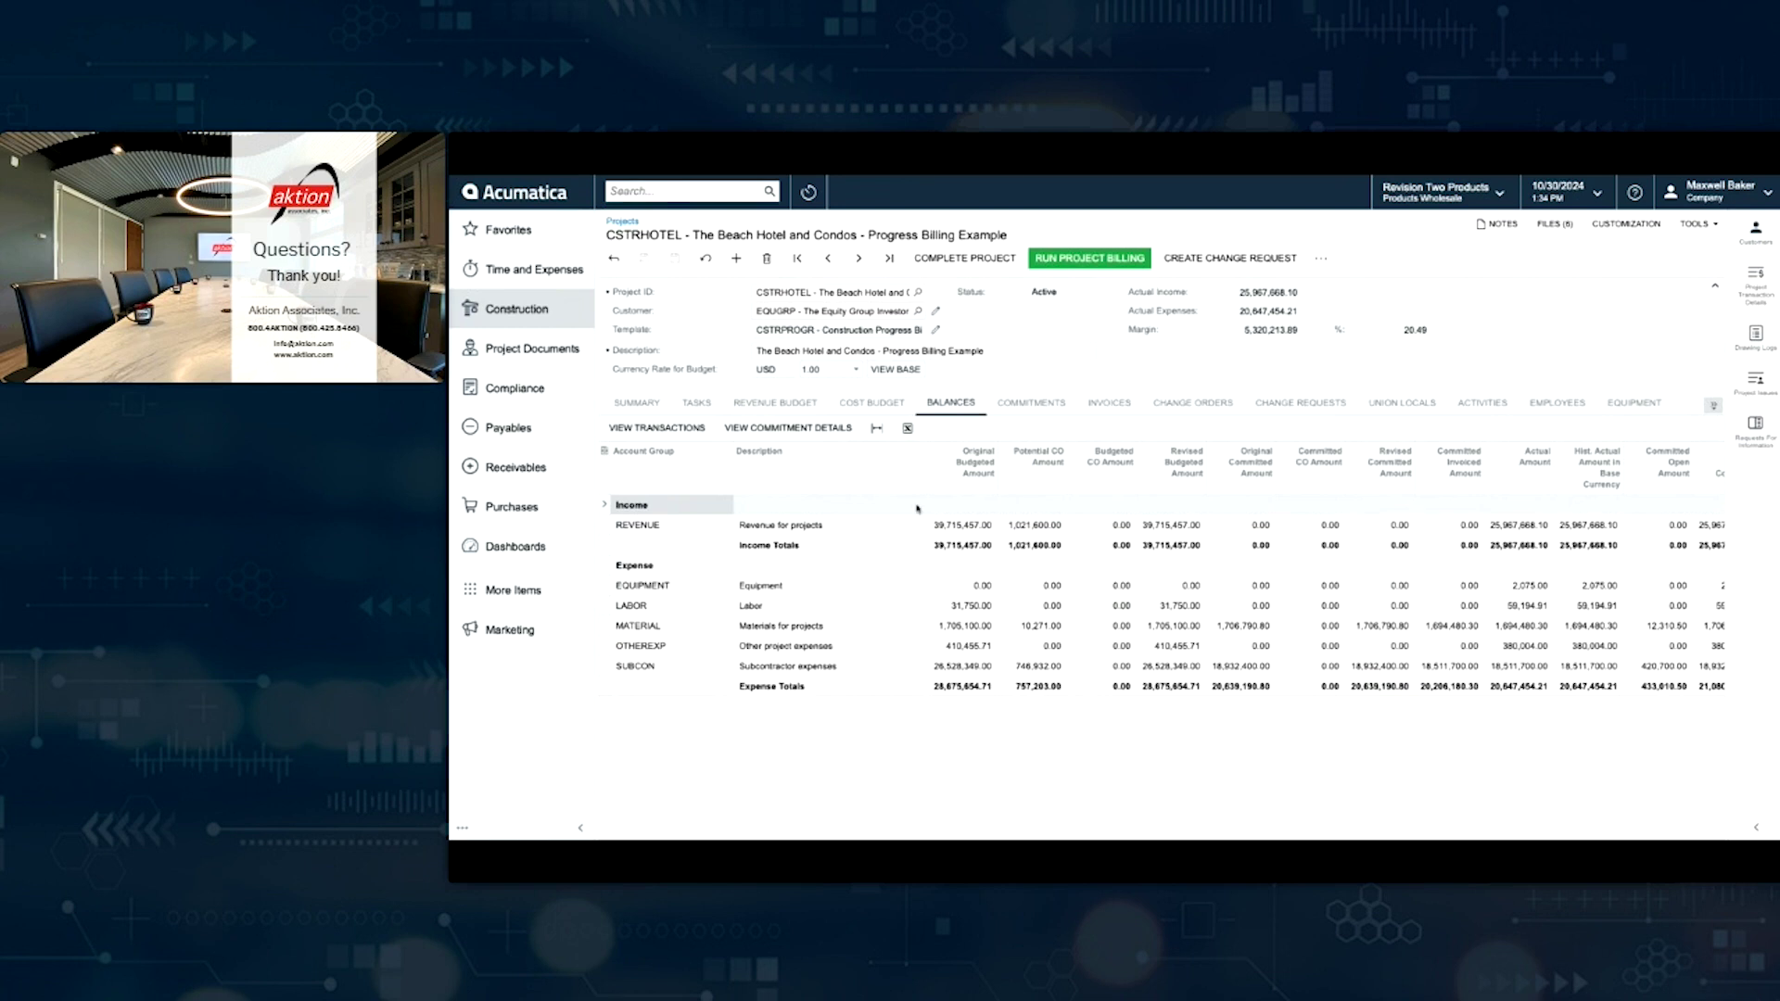
left_click(1031, 404)
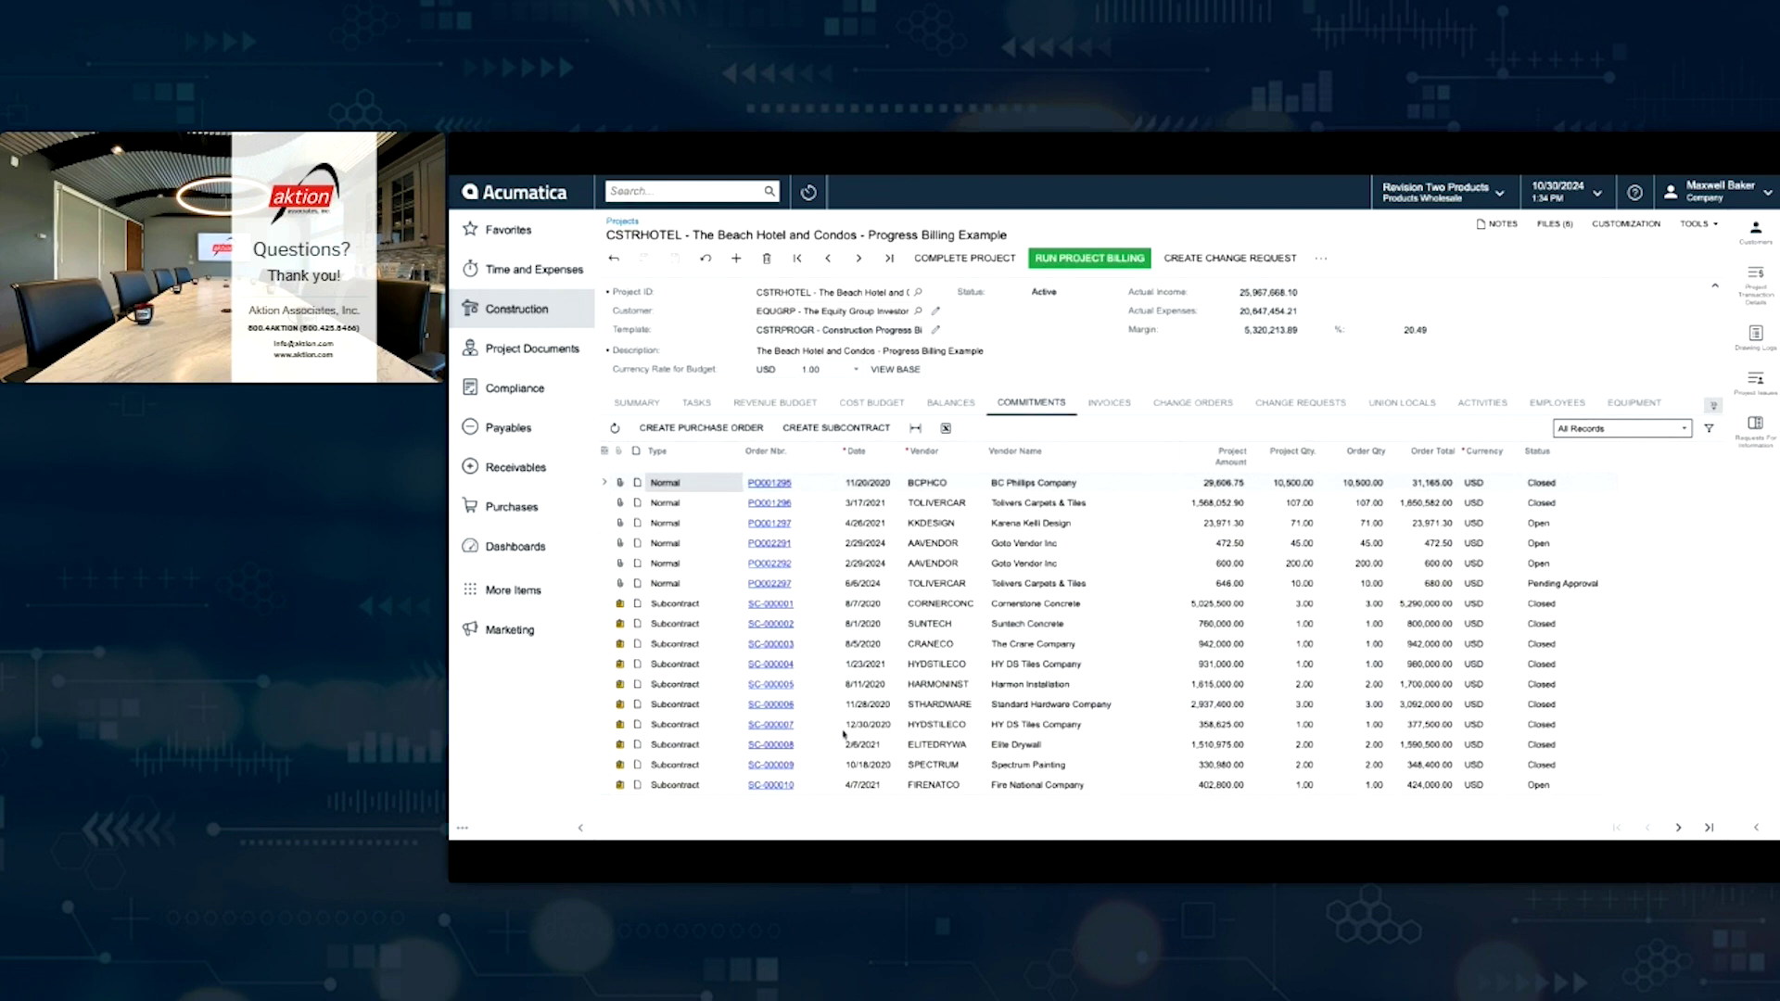
left_click(721, 429)
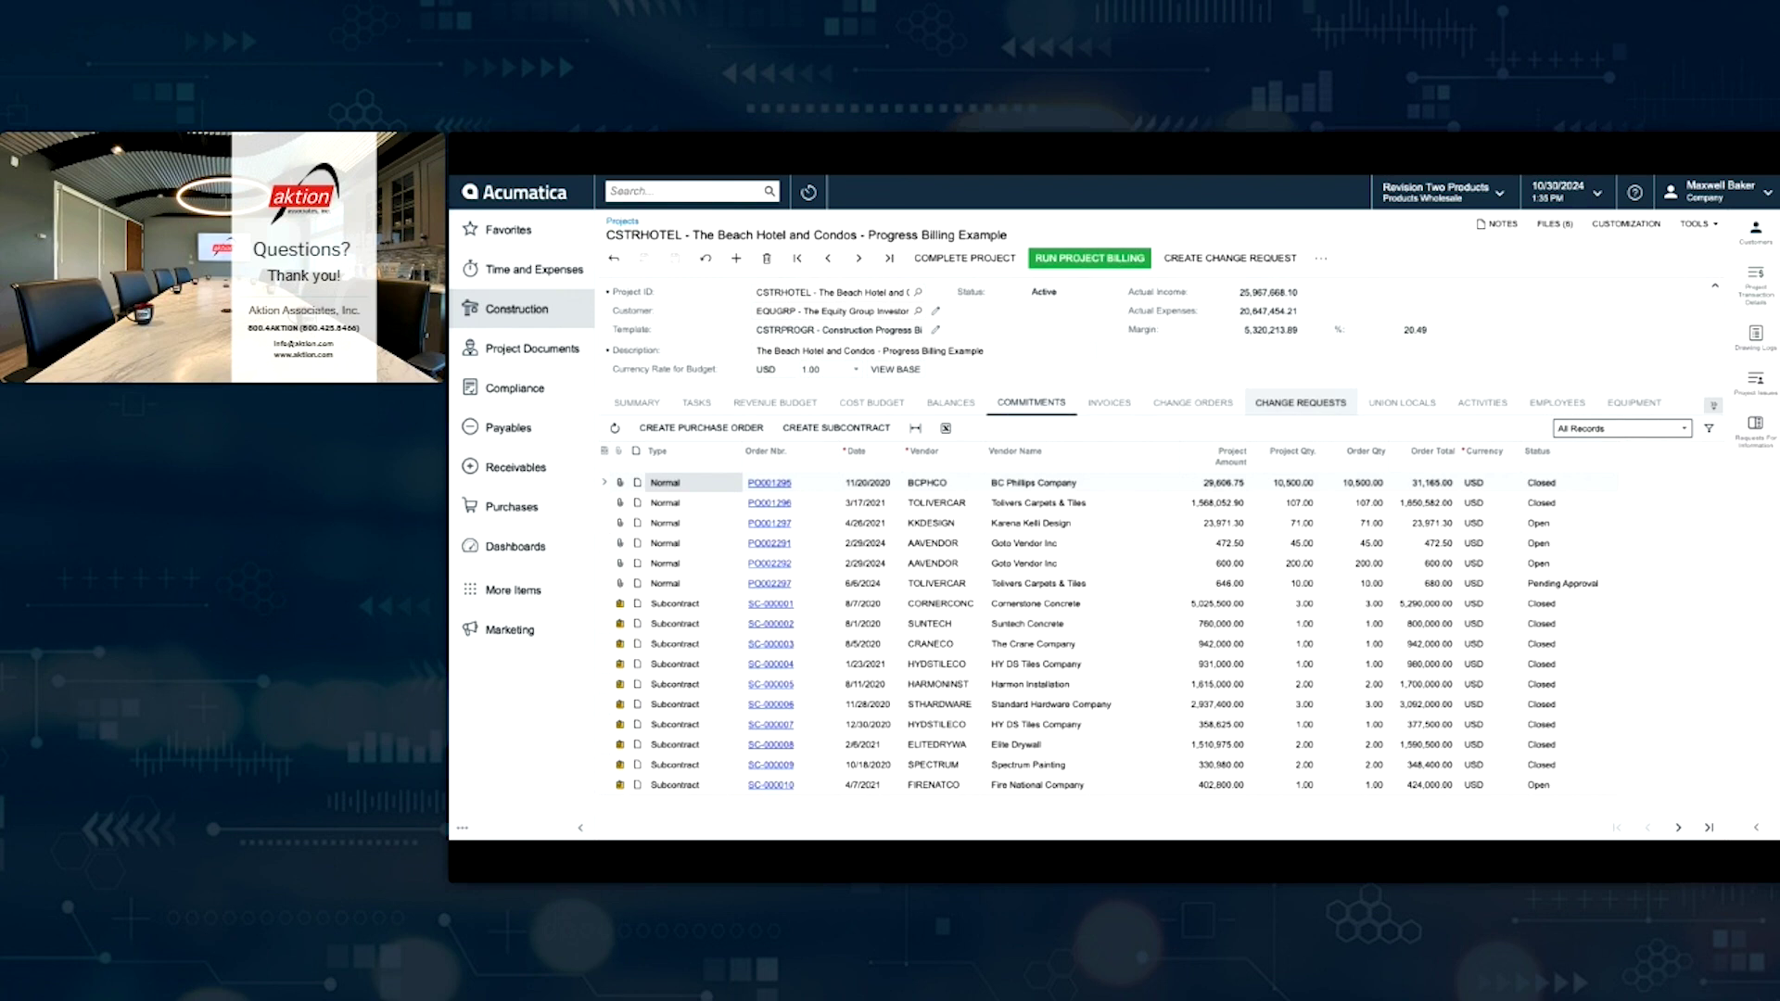
Step: Open the "Stamped concrete upgrade - valet area" change order from the project and view the change requests available for it
left_click(1193, 402)
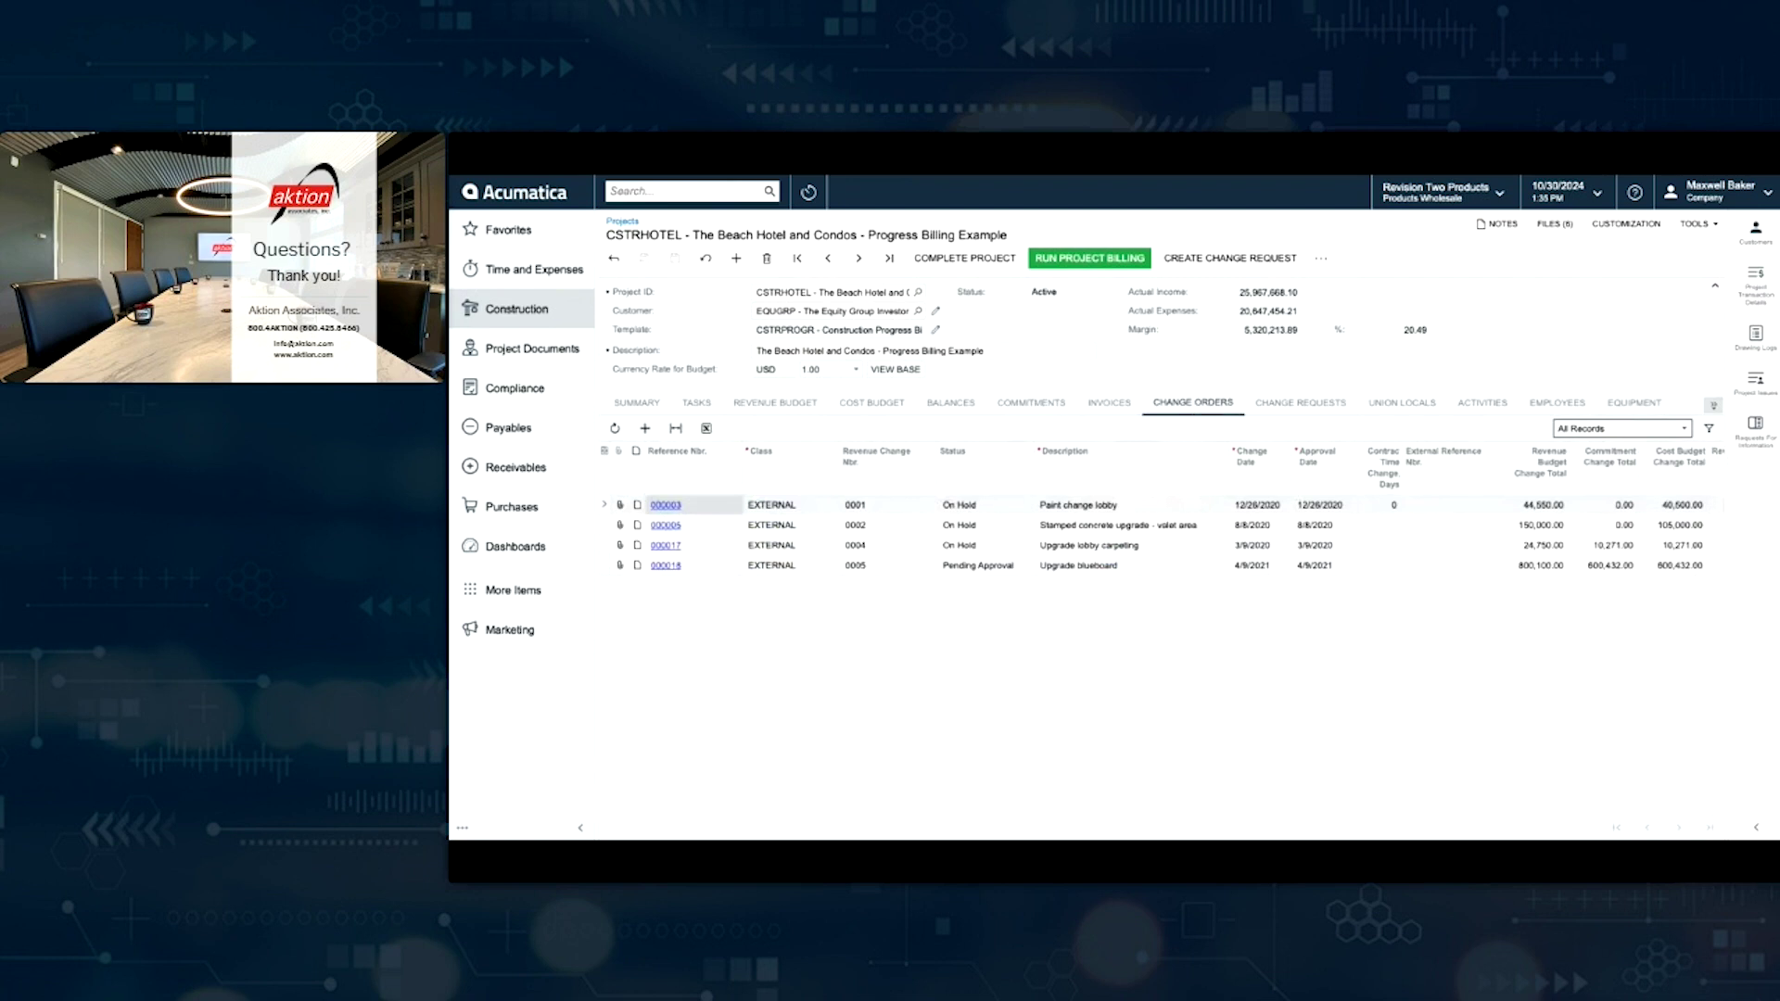
left_click(670, 525)
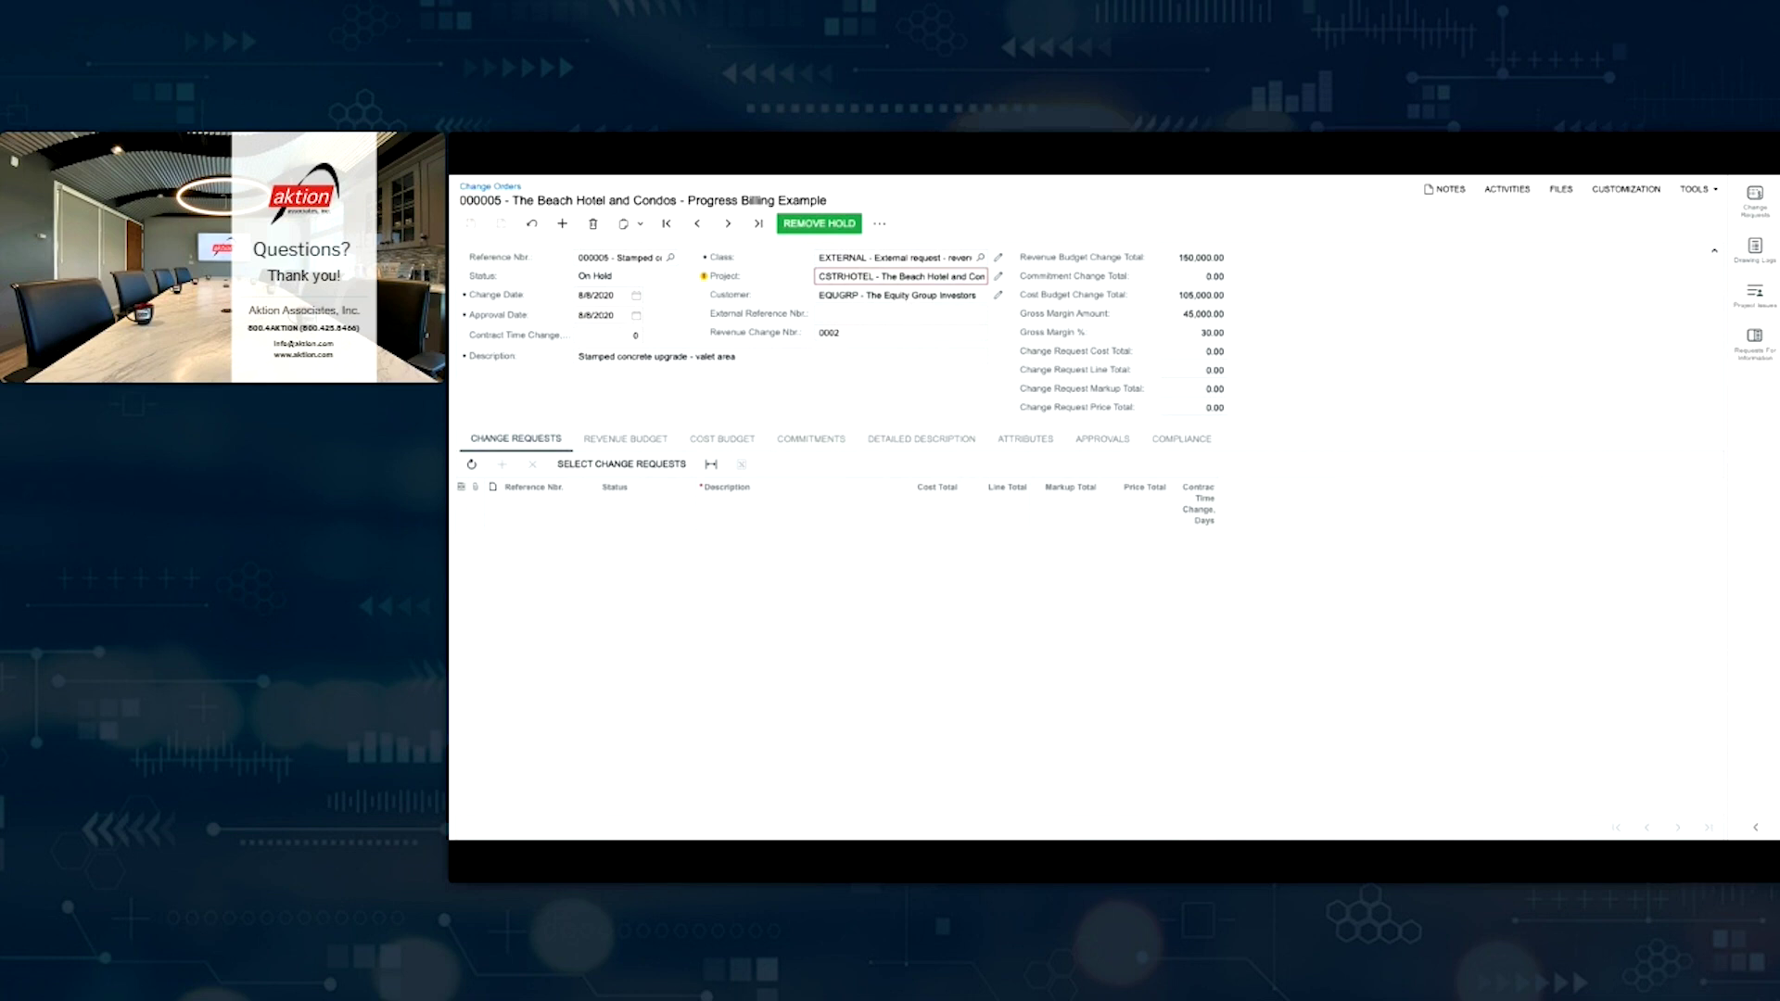
left_click(621, 463)
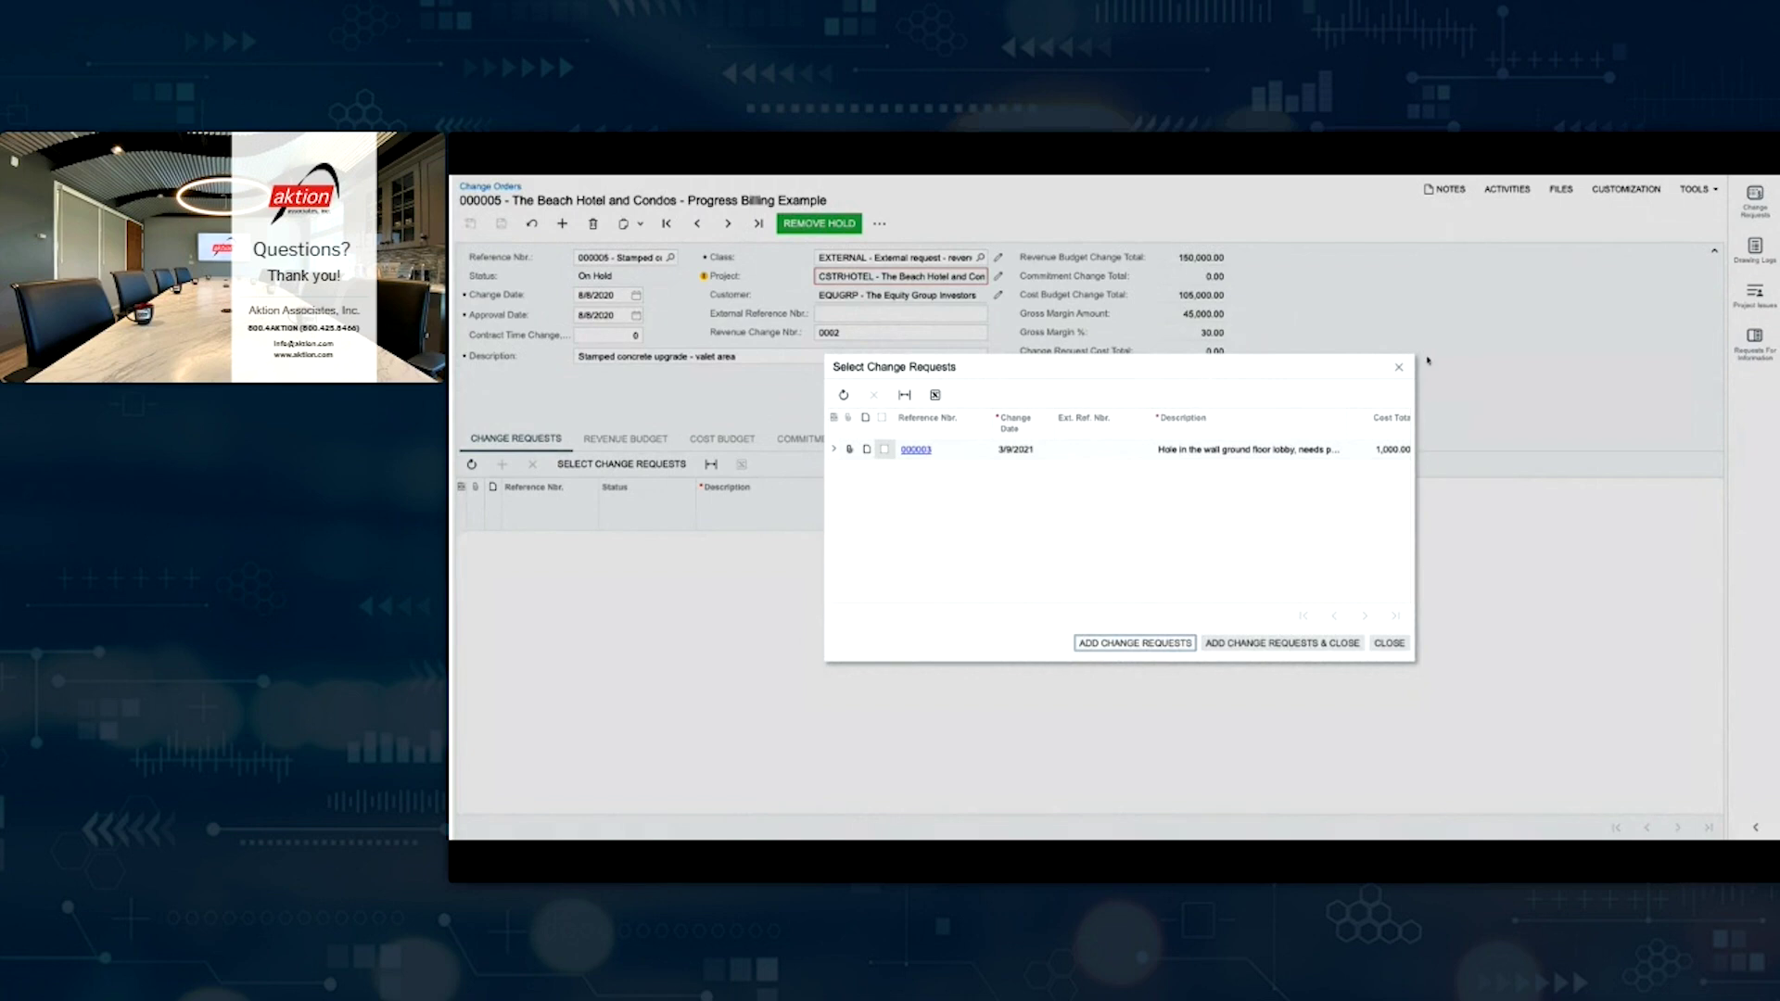
left_click(1399, 367)
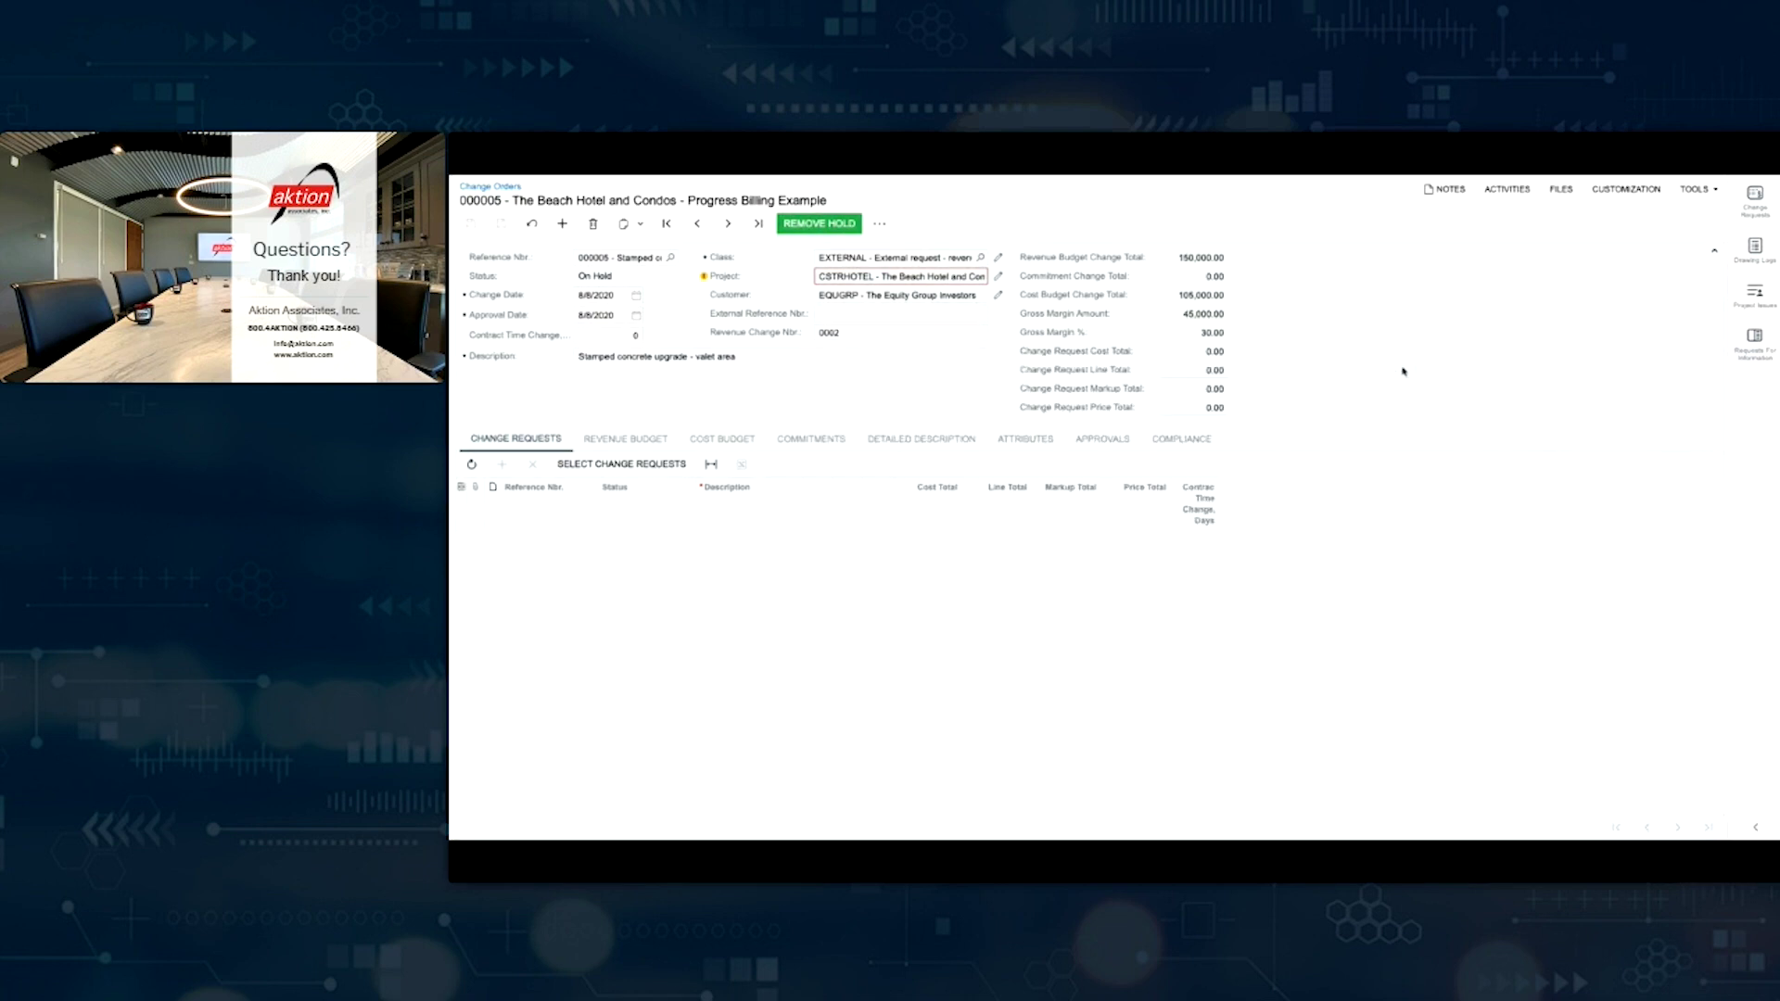
Step: Review the change order's revenue budget, cost budget, available classes and approvals, then return to the project's change orders
left_click(637, 439)
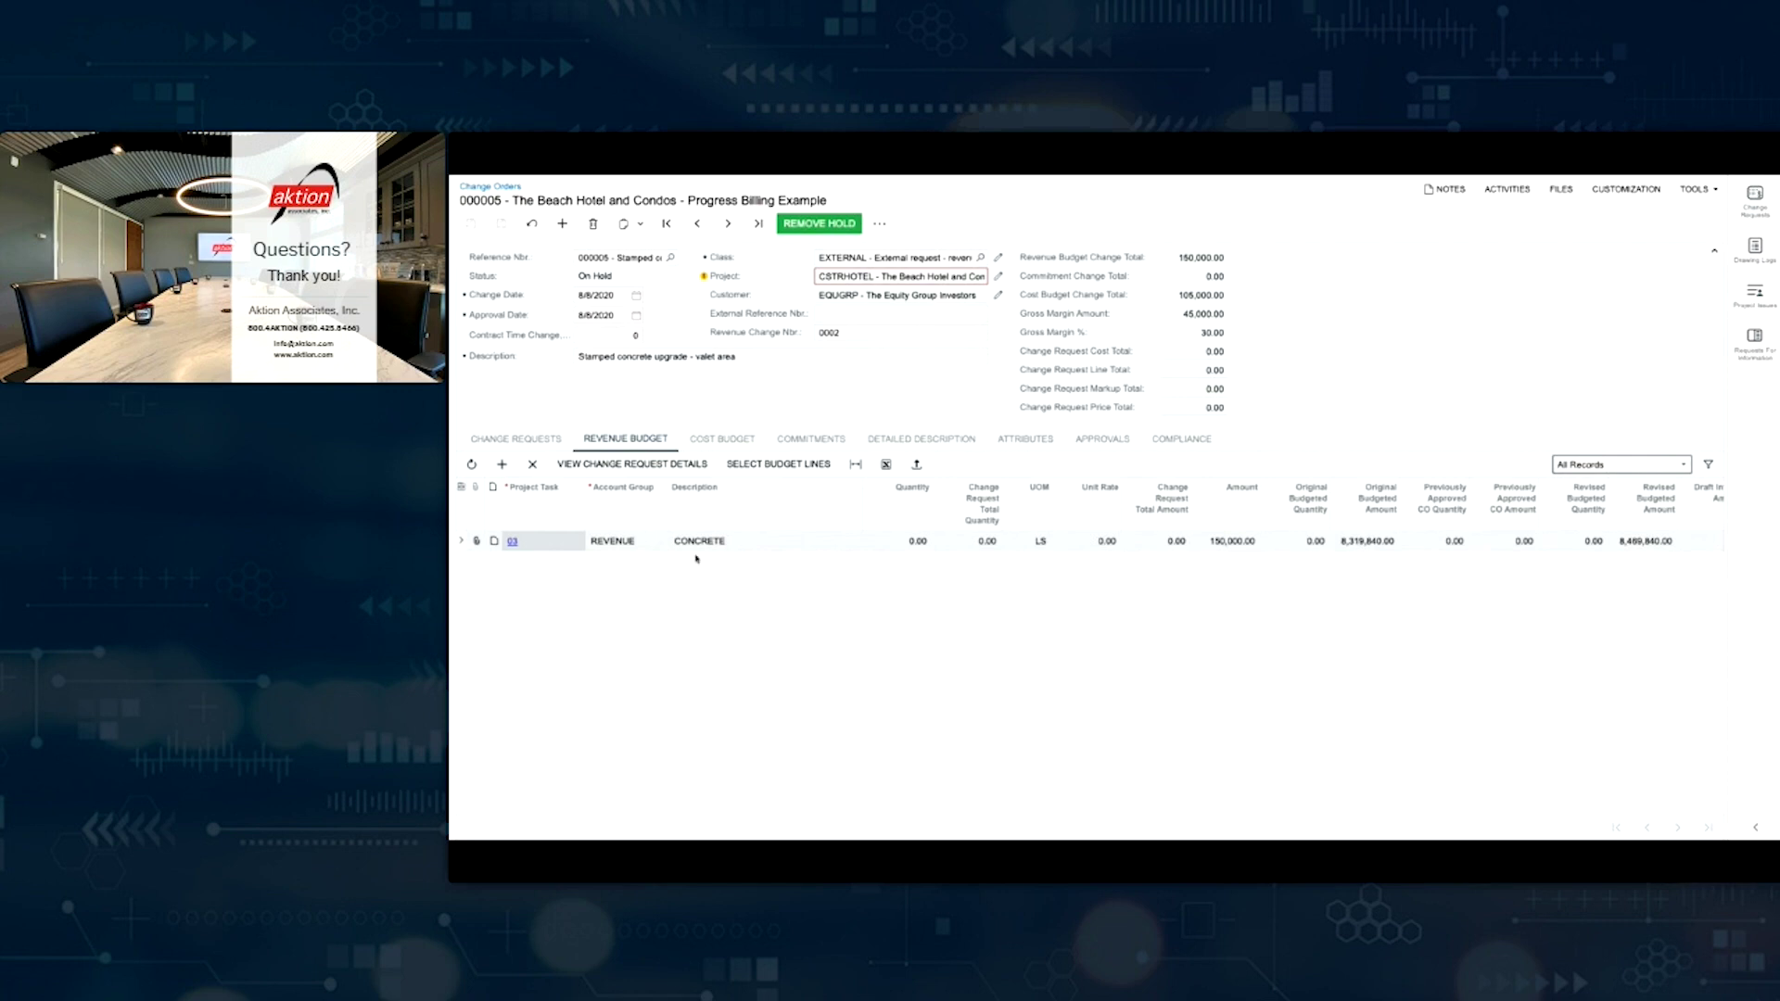
left_click(722, 439)
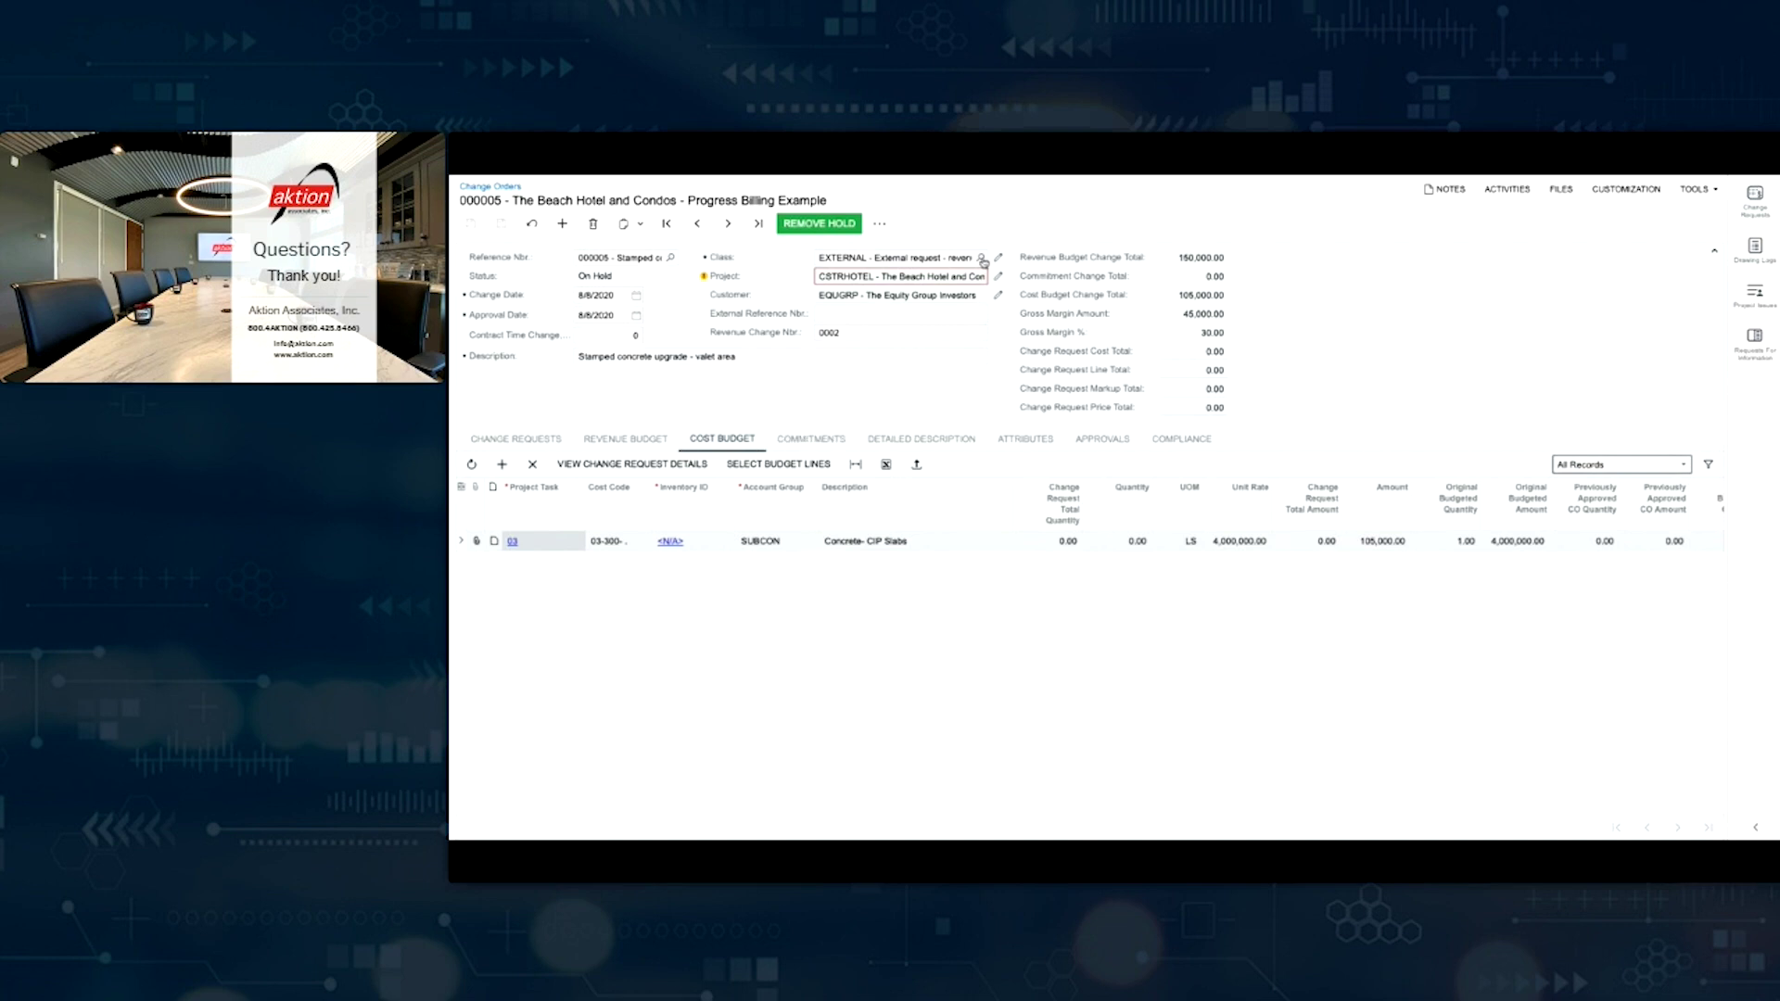
left_click(981, 259)
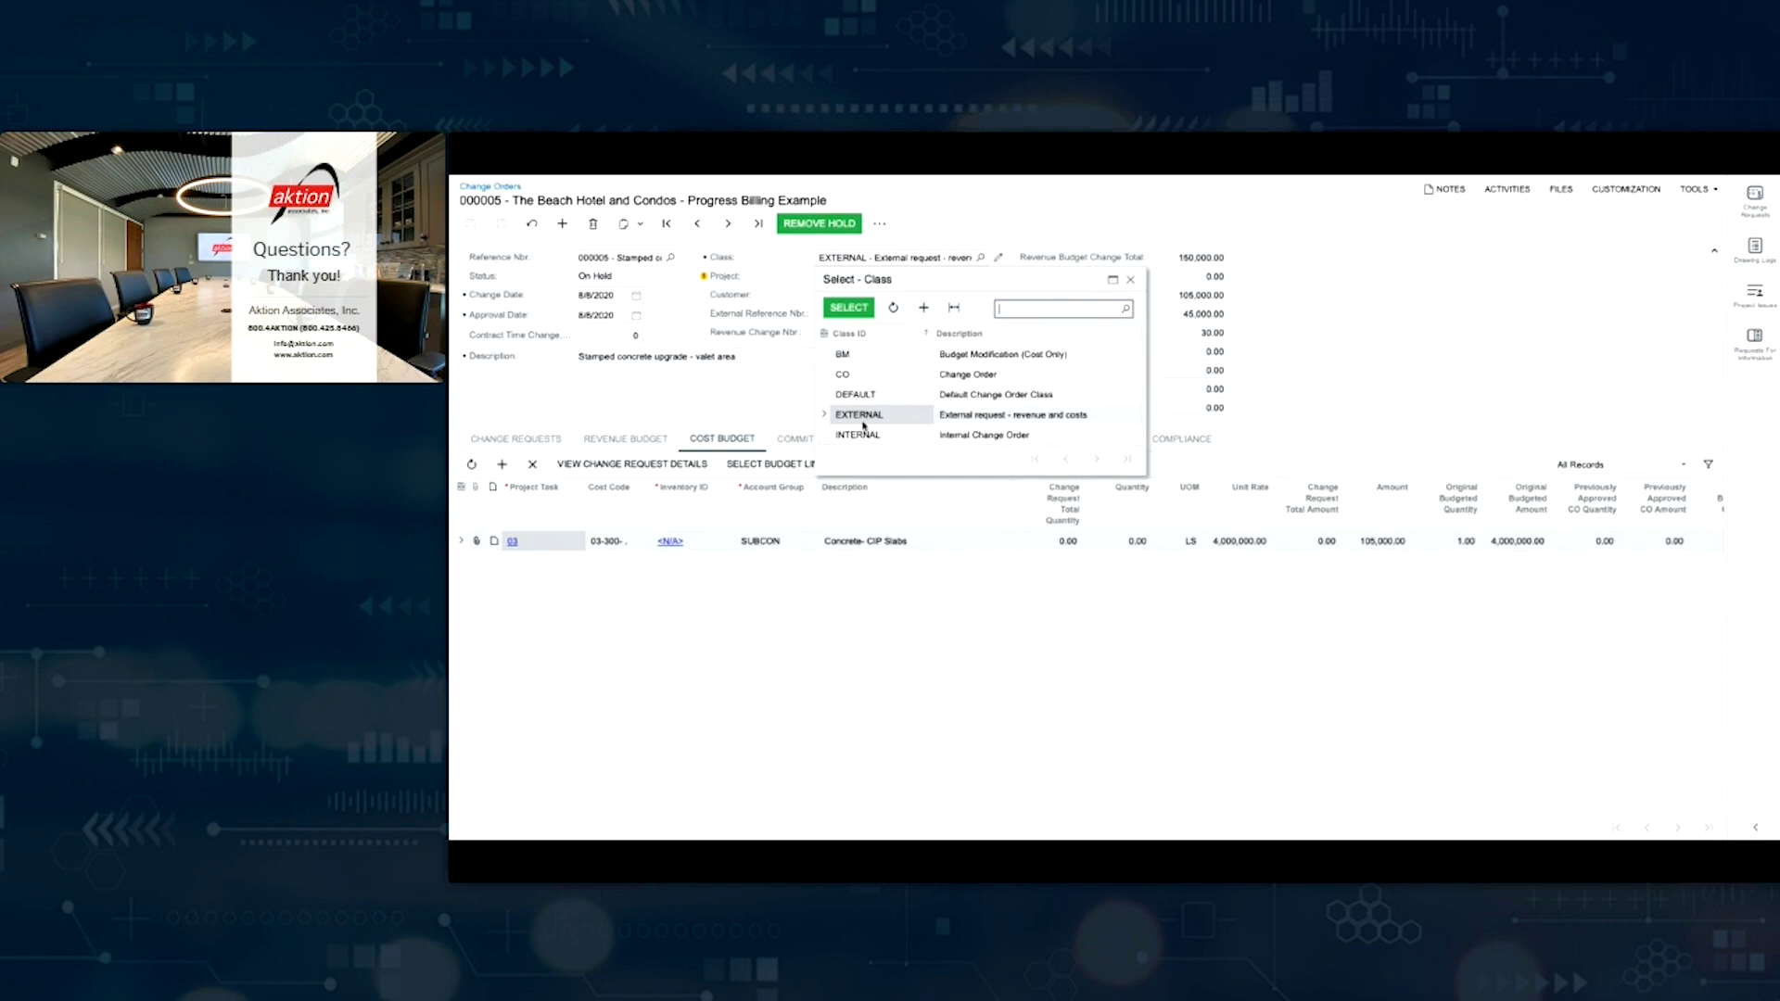
key("Tab")
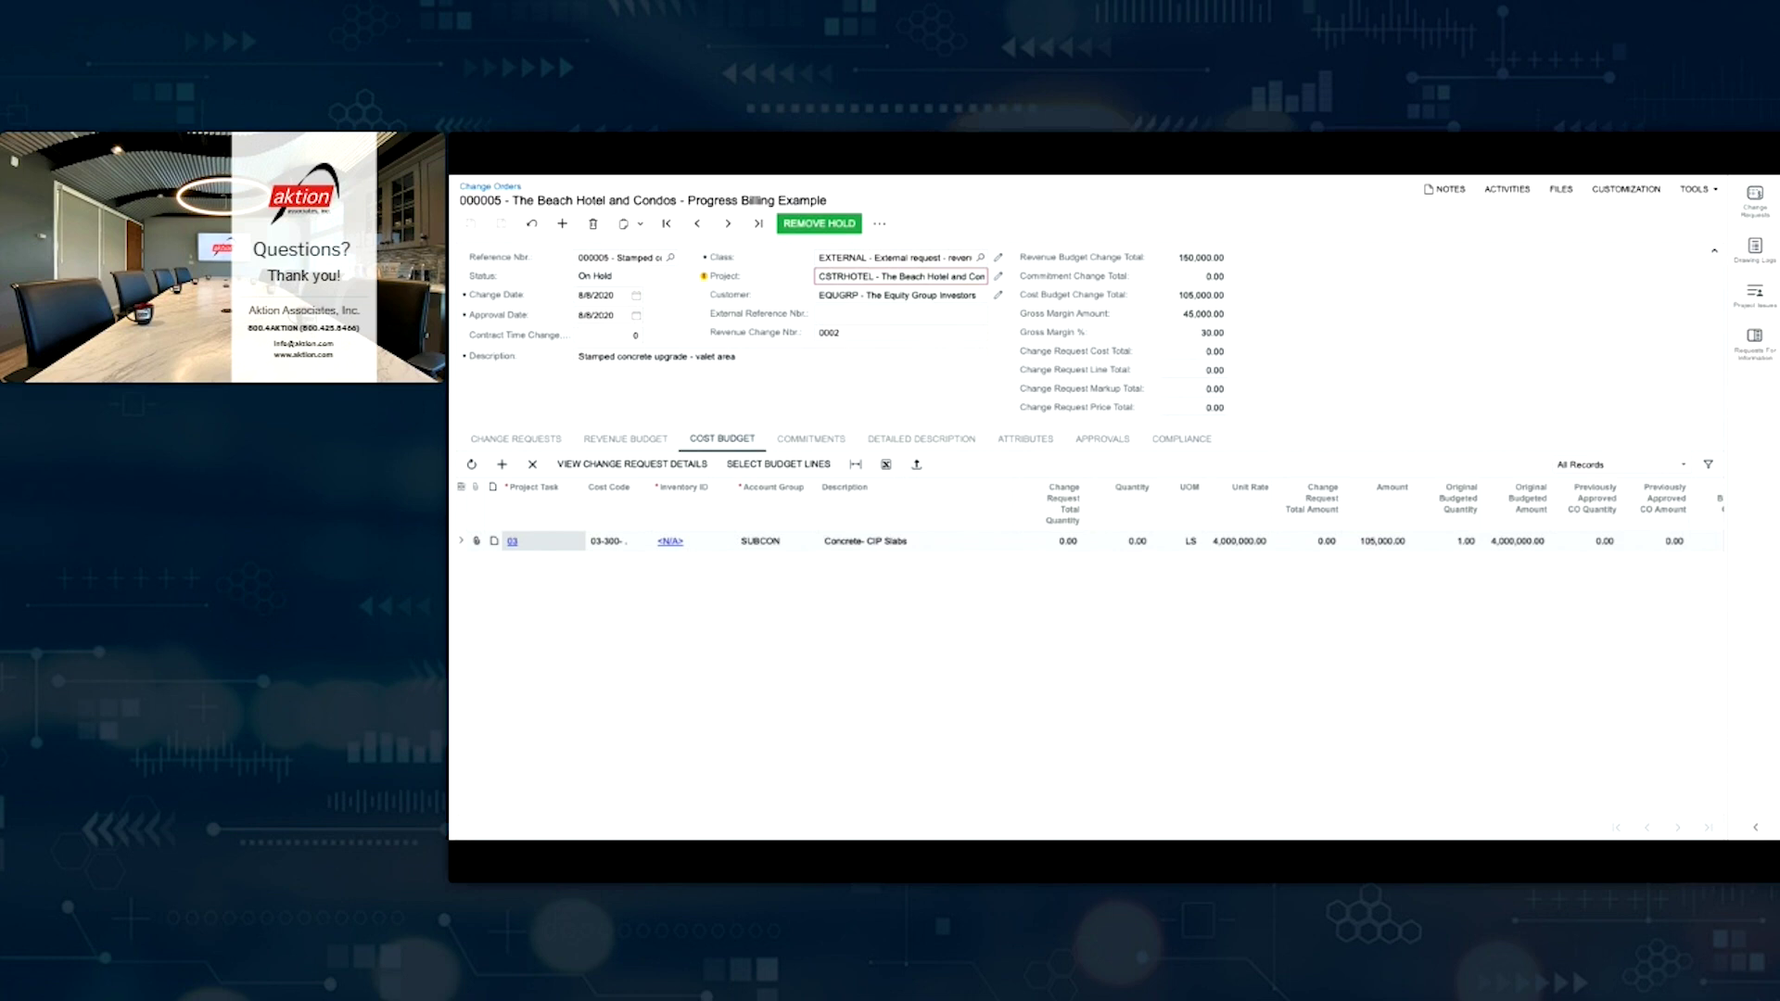
left_click(1103, 441)
left_click(836, 174)
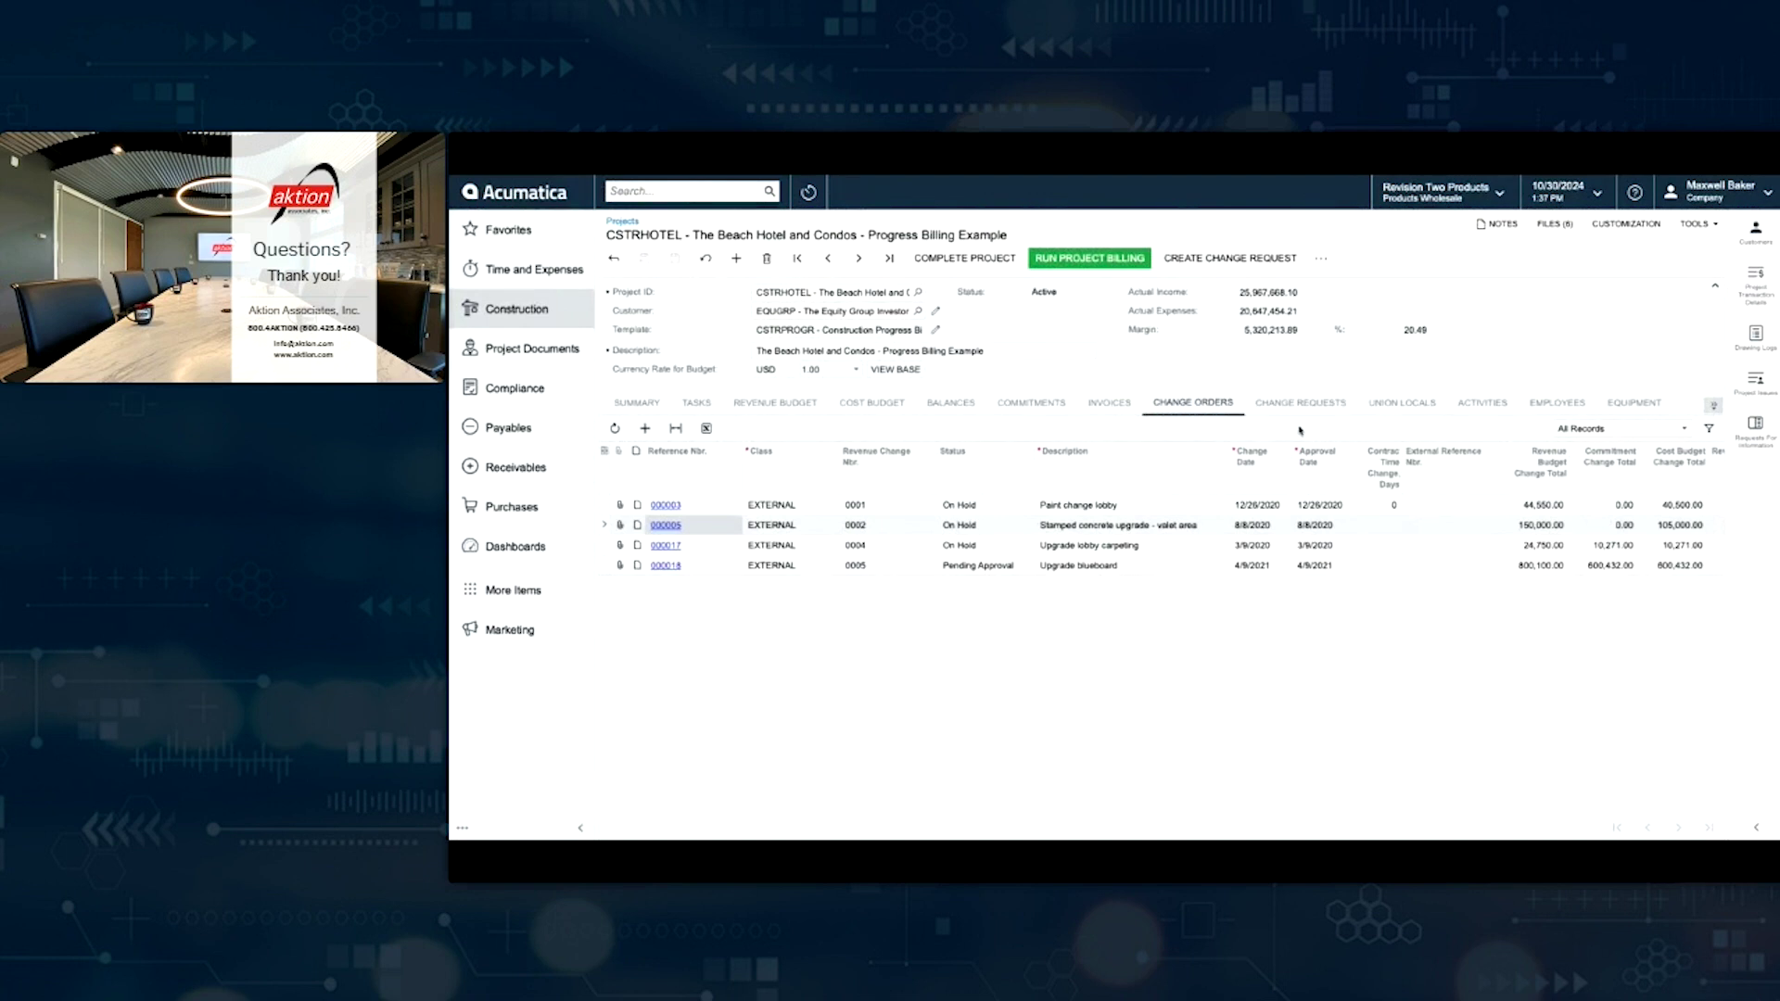
Step: View the project's equipment rates and the full list of Time and Expenses functions, then return to the project
left_click(1636, 404)
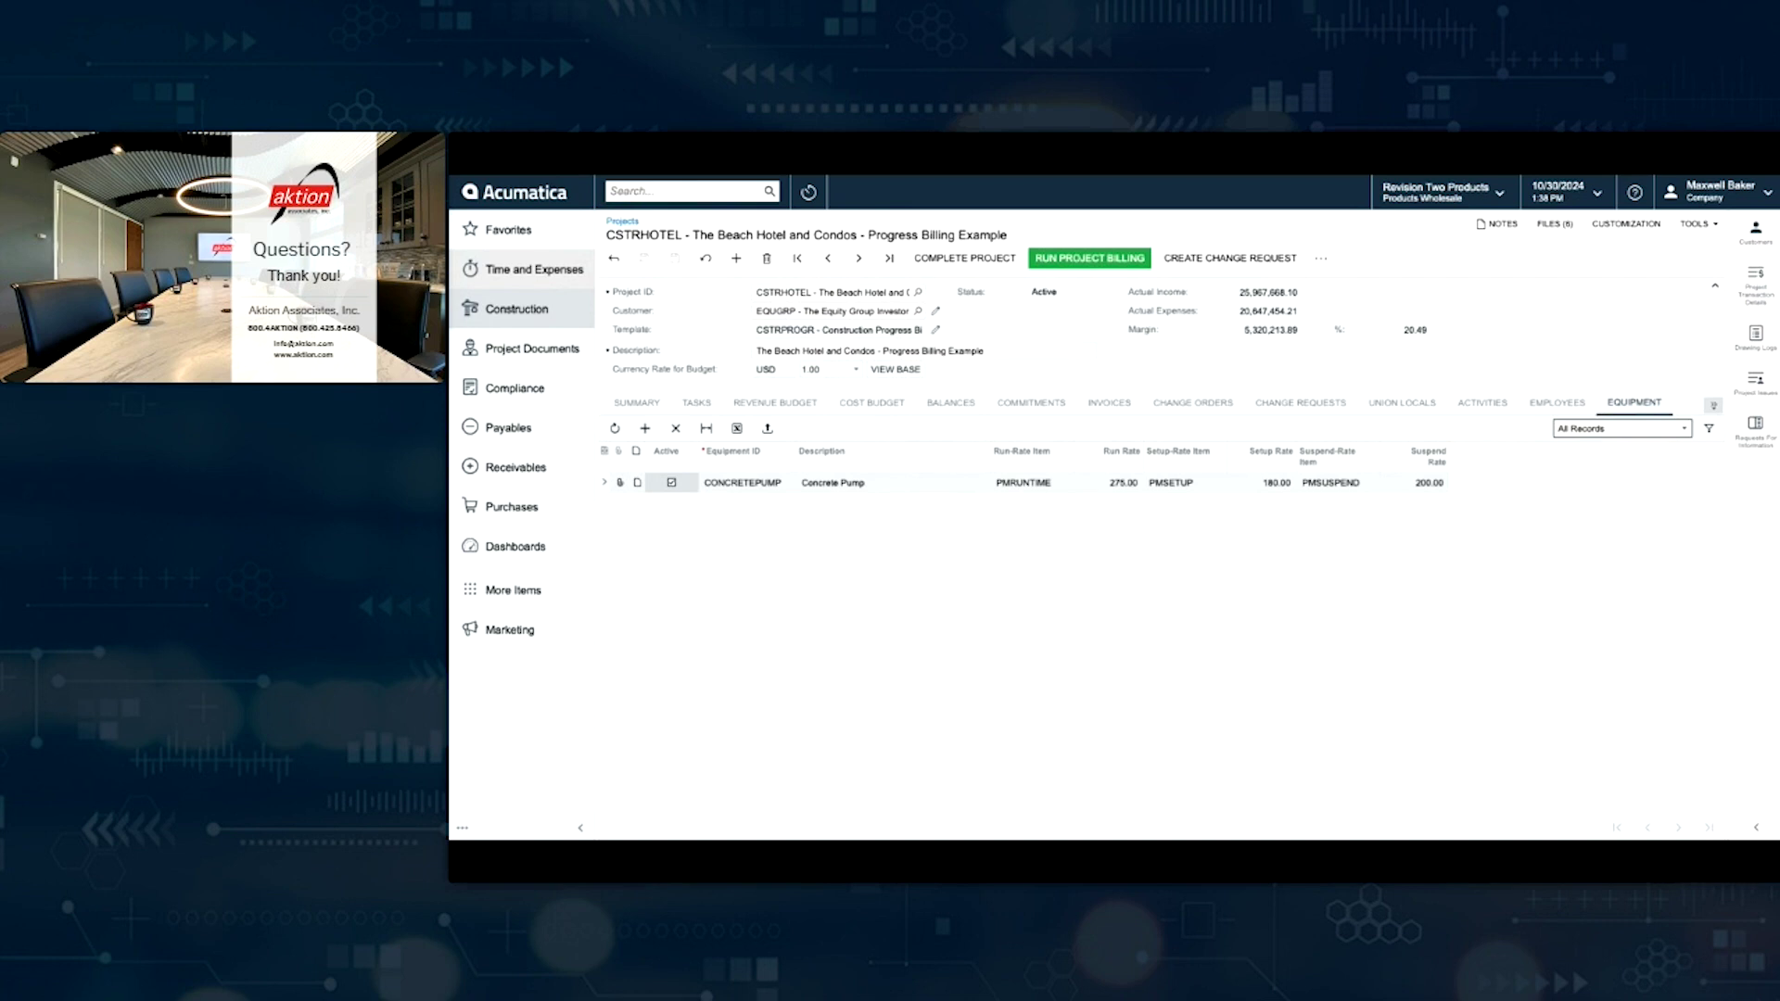
left_click(534, 269)
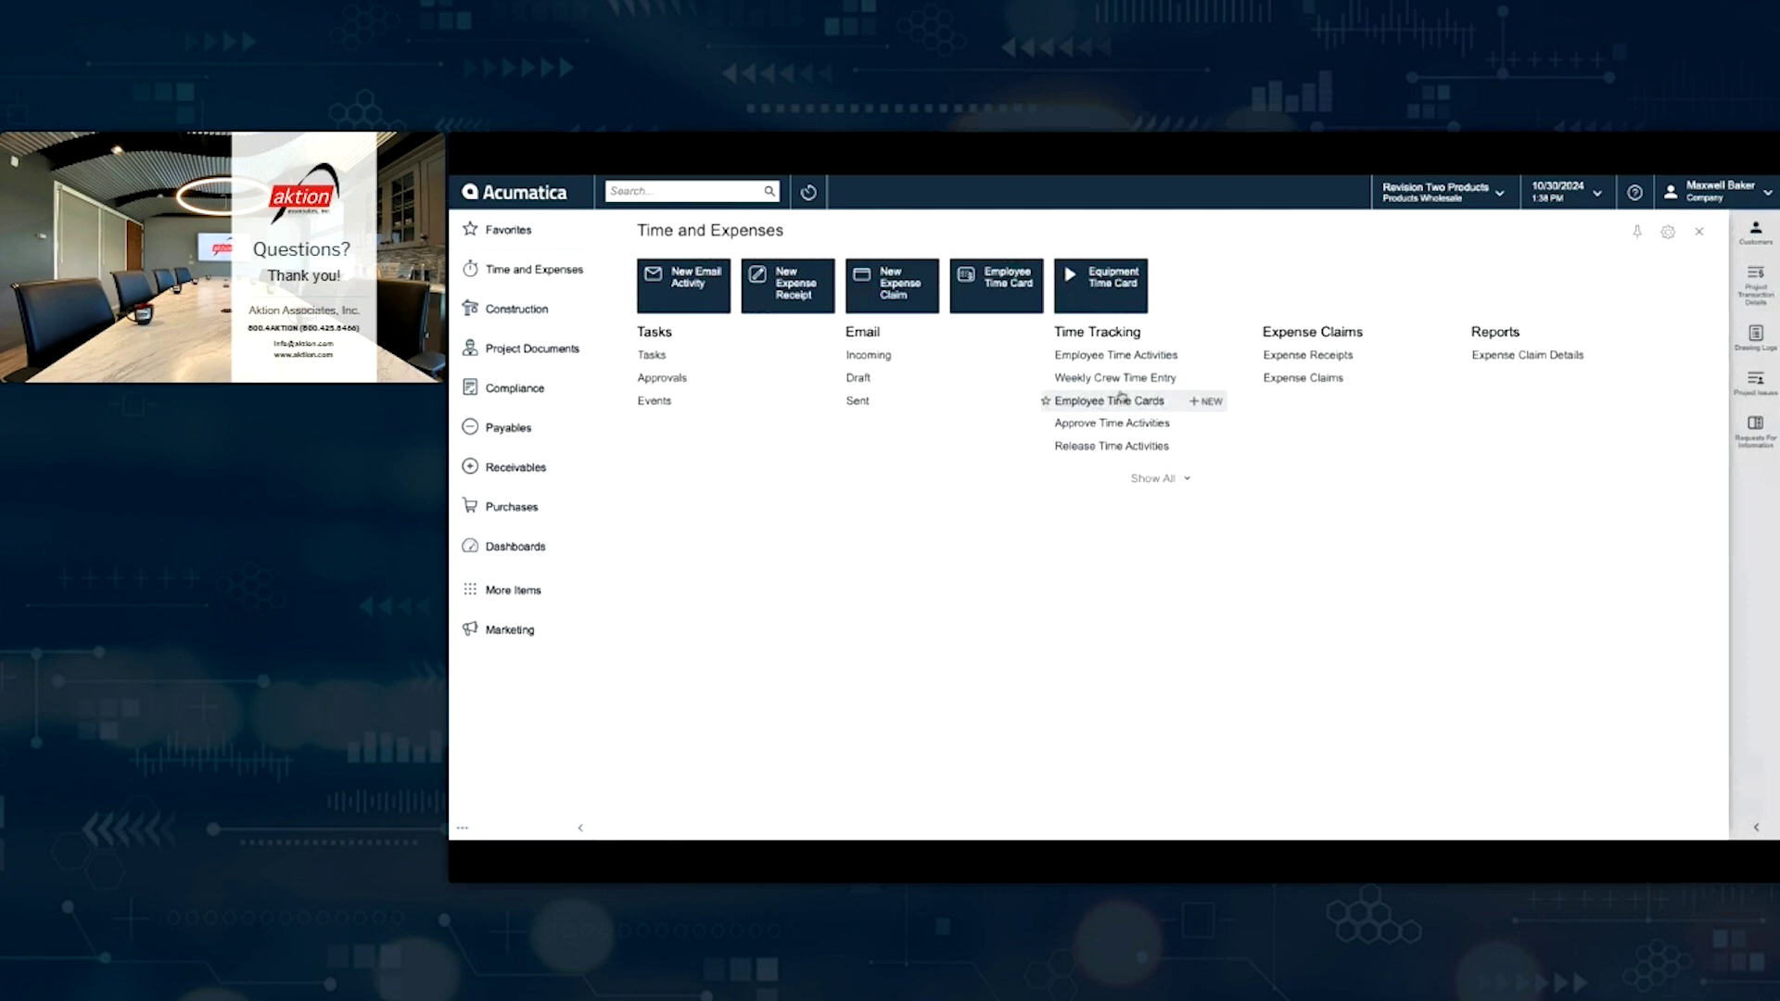
left_click(1153, 480)
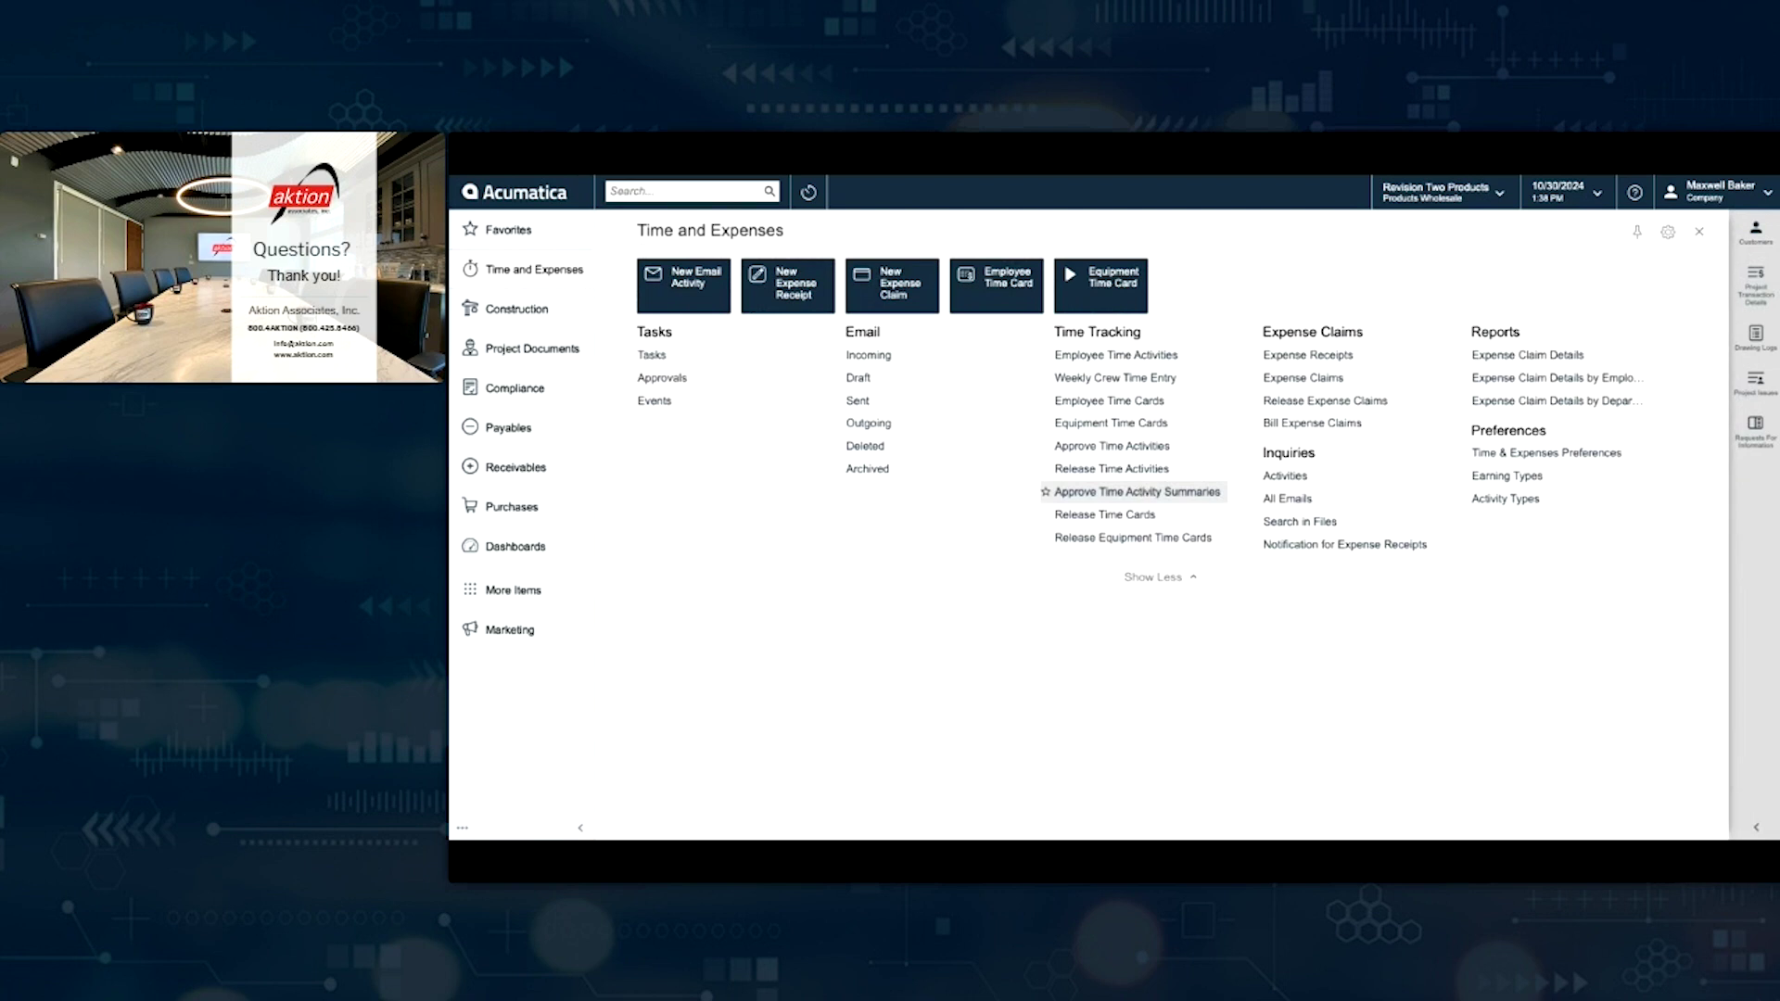
left_click(1699, 231)
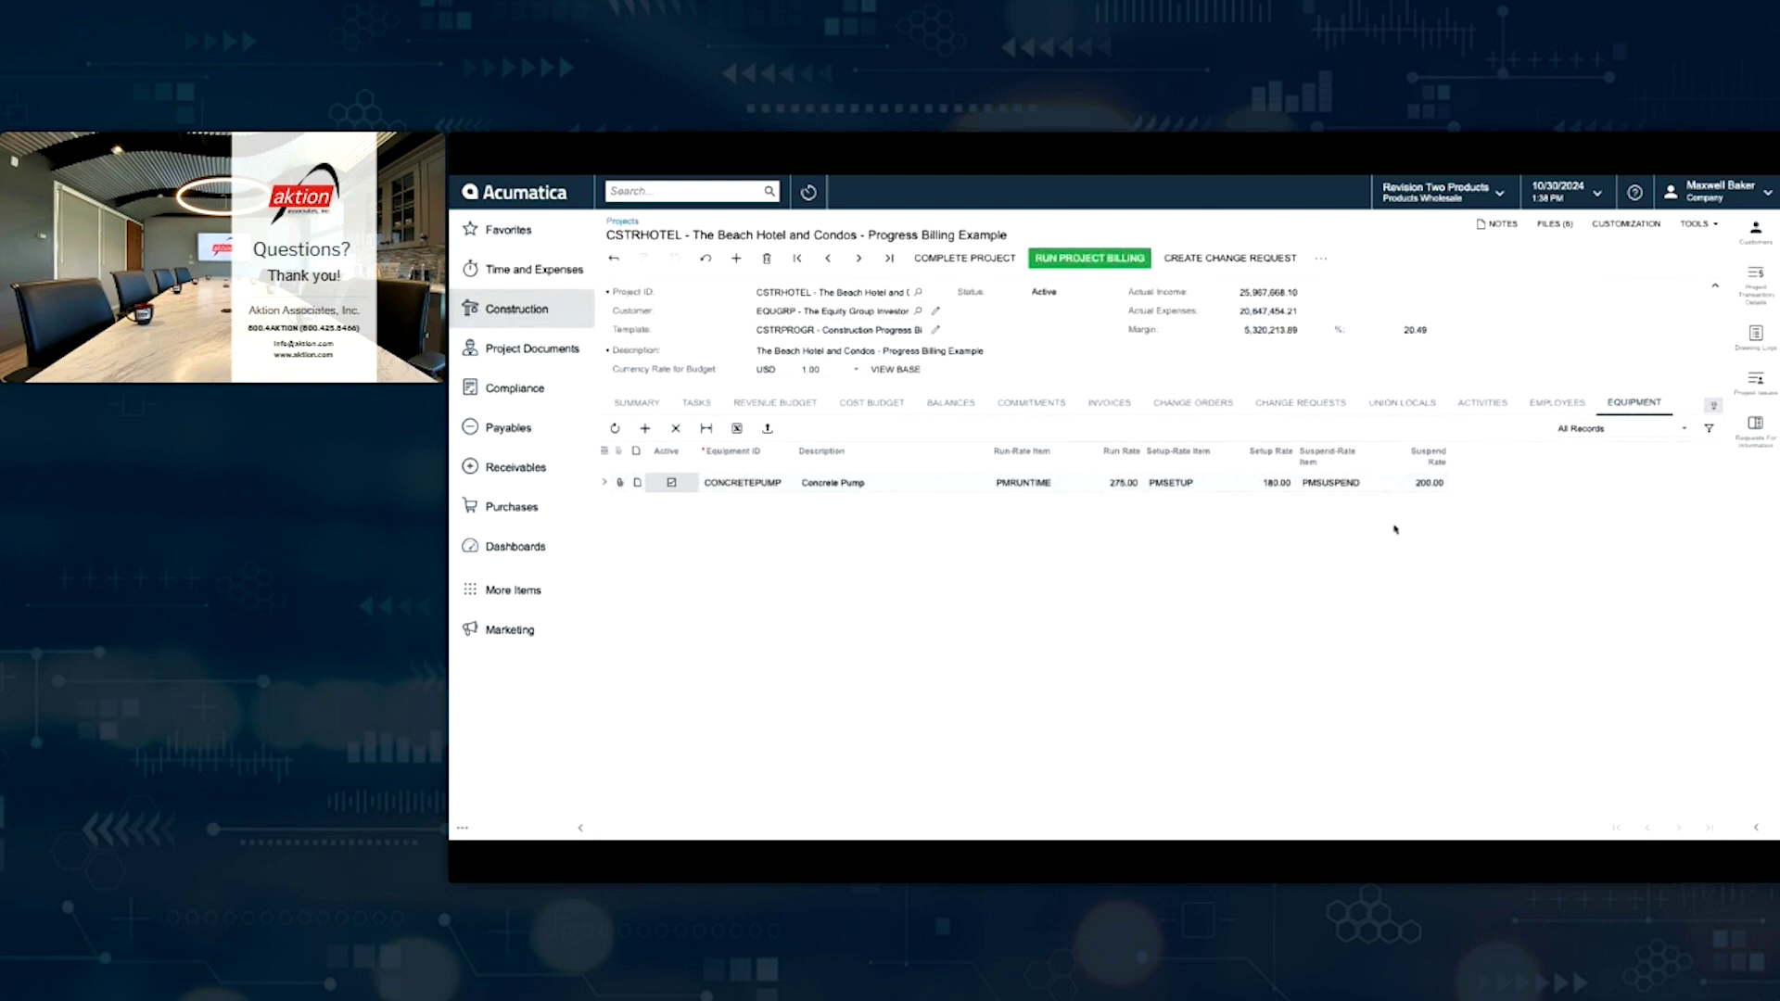
Step: Display the project's compliance documents and view the PDF attached to the lien waiver created 1/23/2024
left_click(1716, 409)
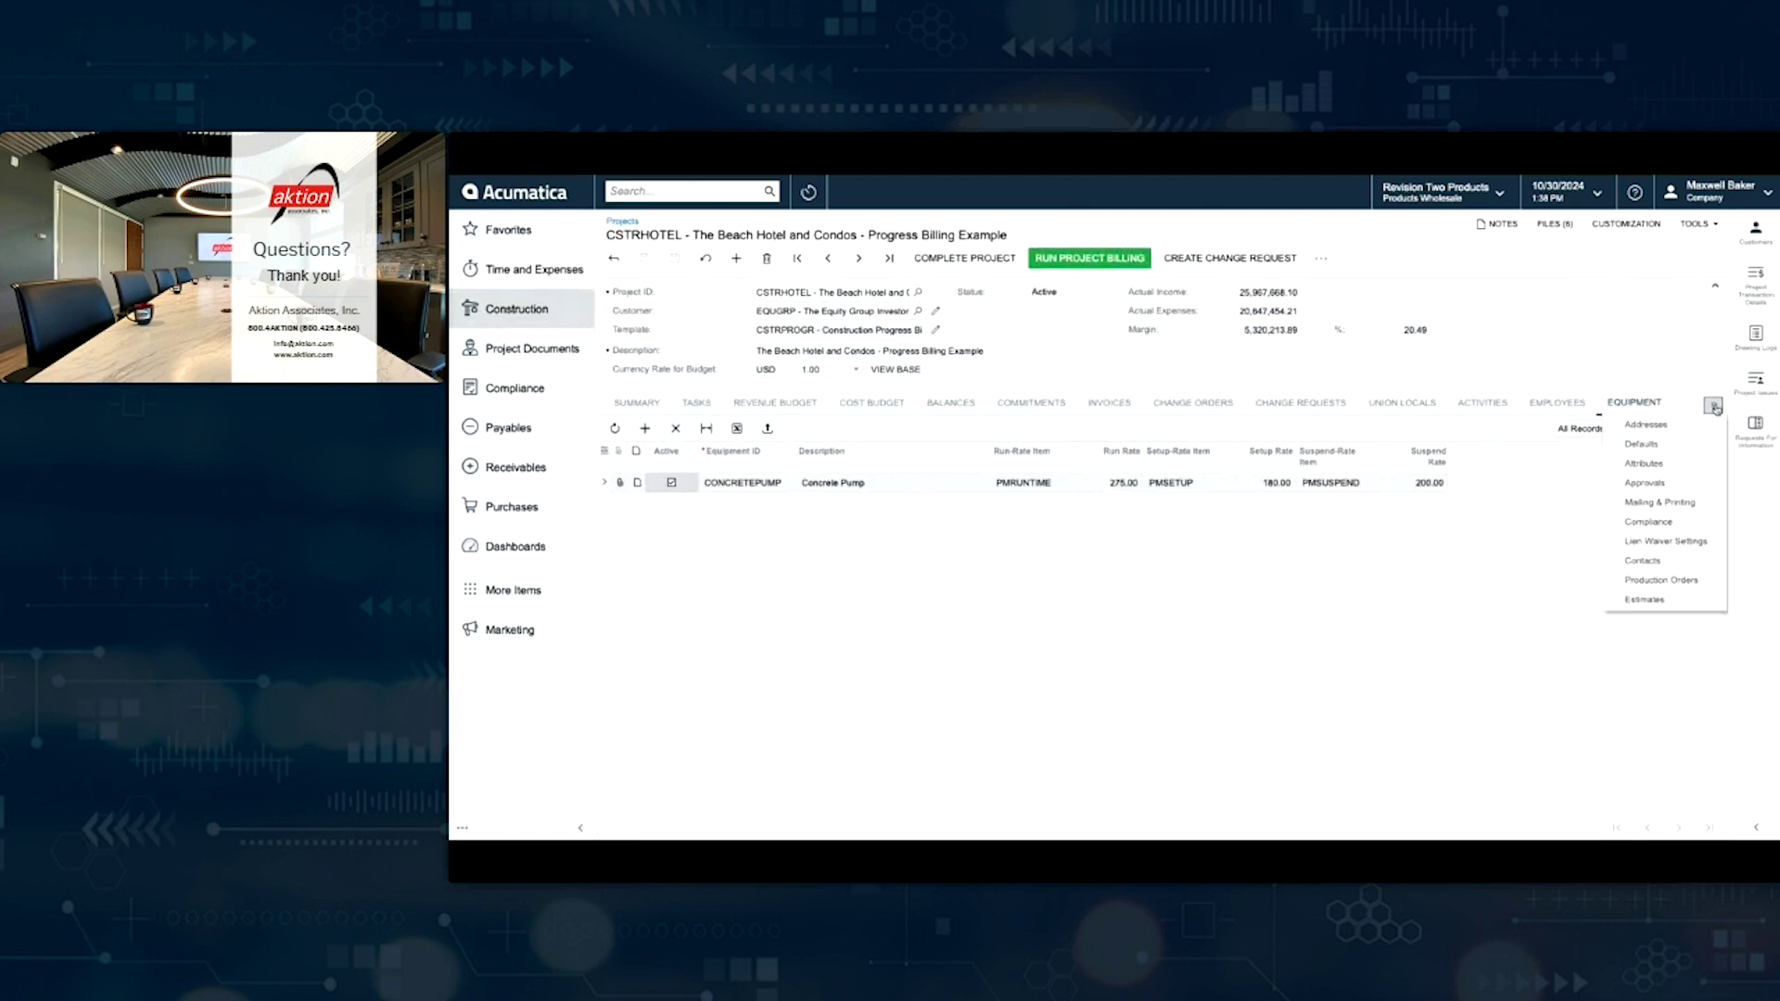
left_click(1650, 522)
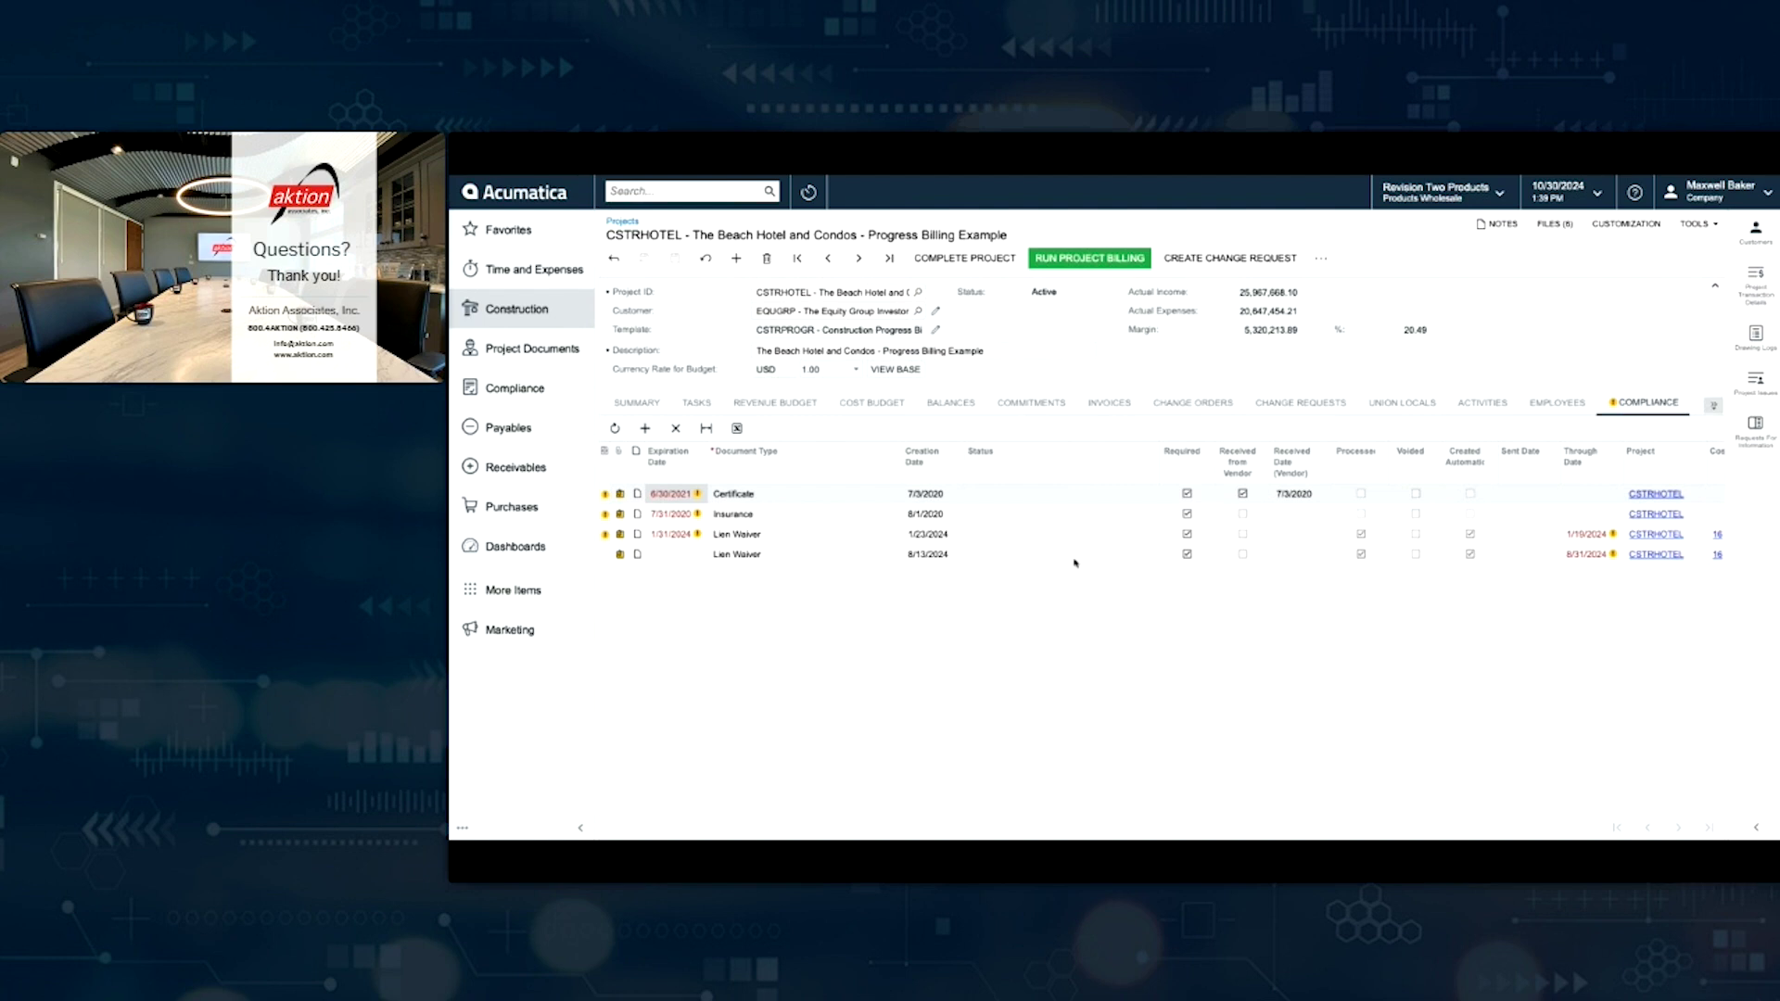
mouse_move(606, 538)
left_click(620, 535)
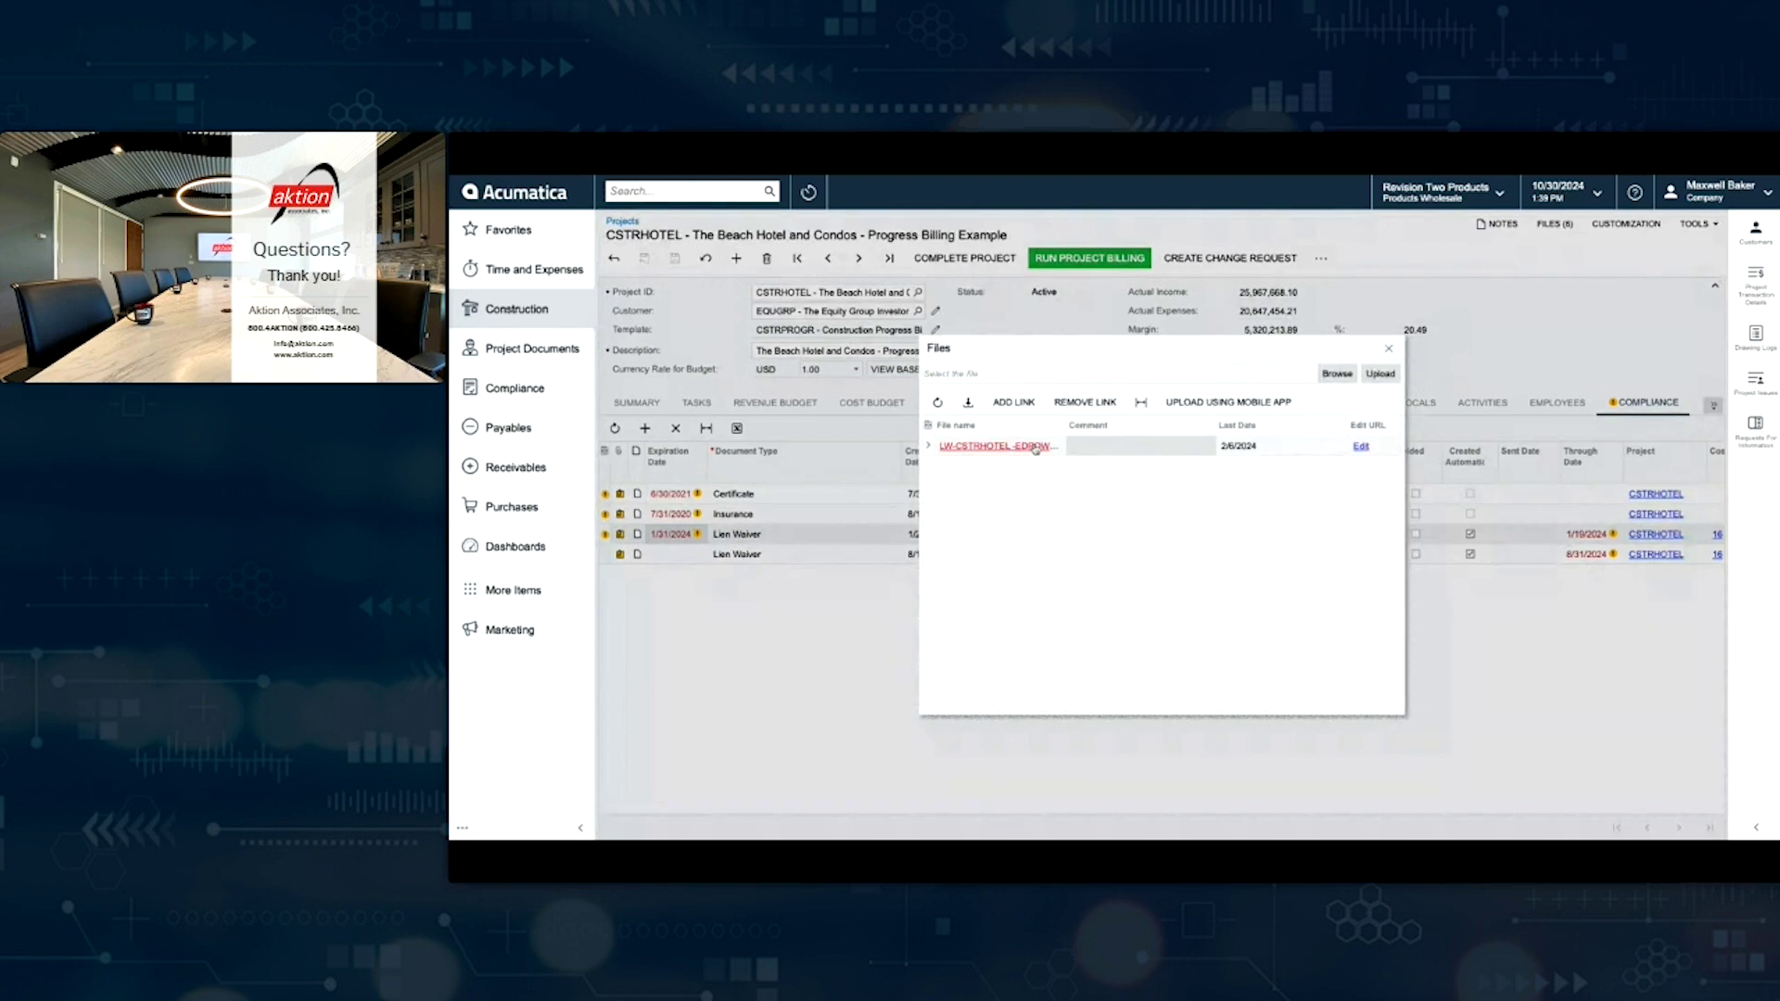
left_click(1036, 447)
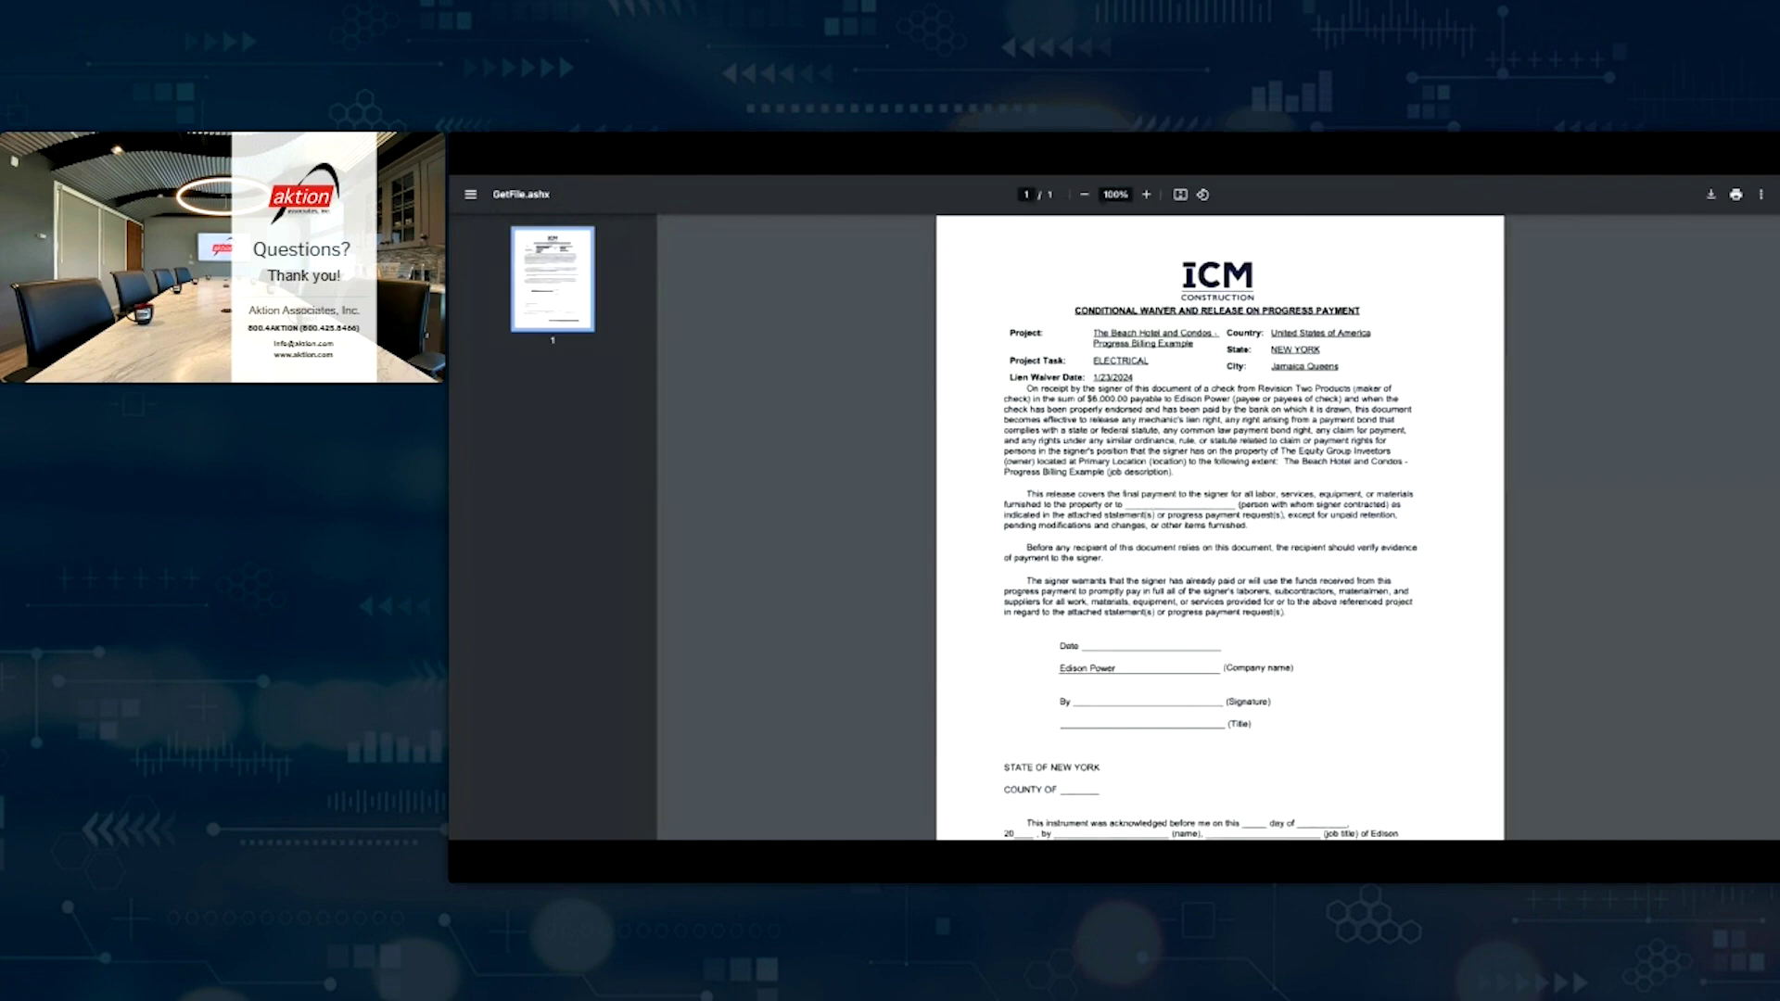
scroll(1219, 526, "down", 2)
scroll(1219, 526, "up", 2)
key("ctrl+w")
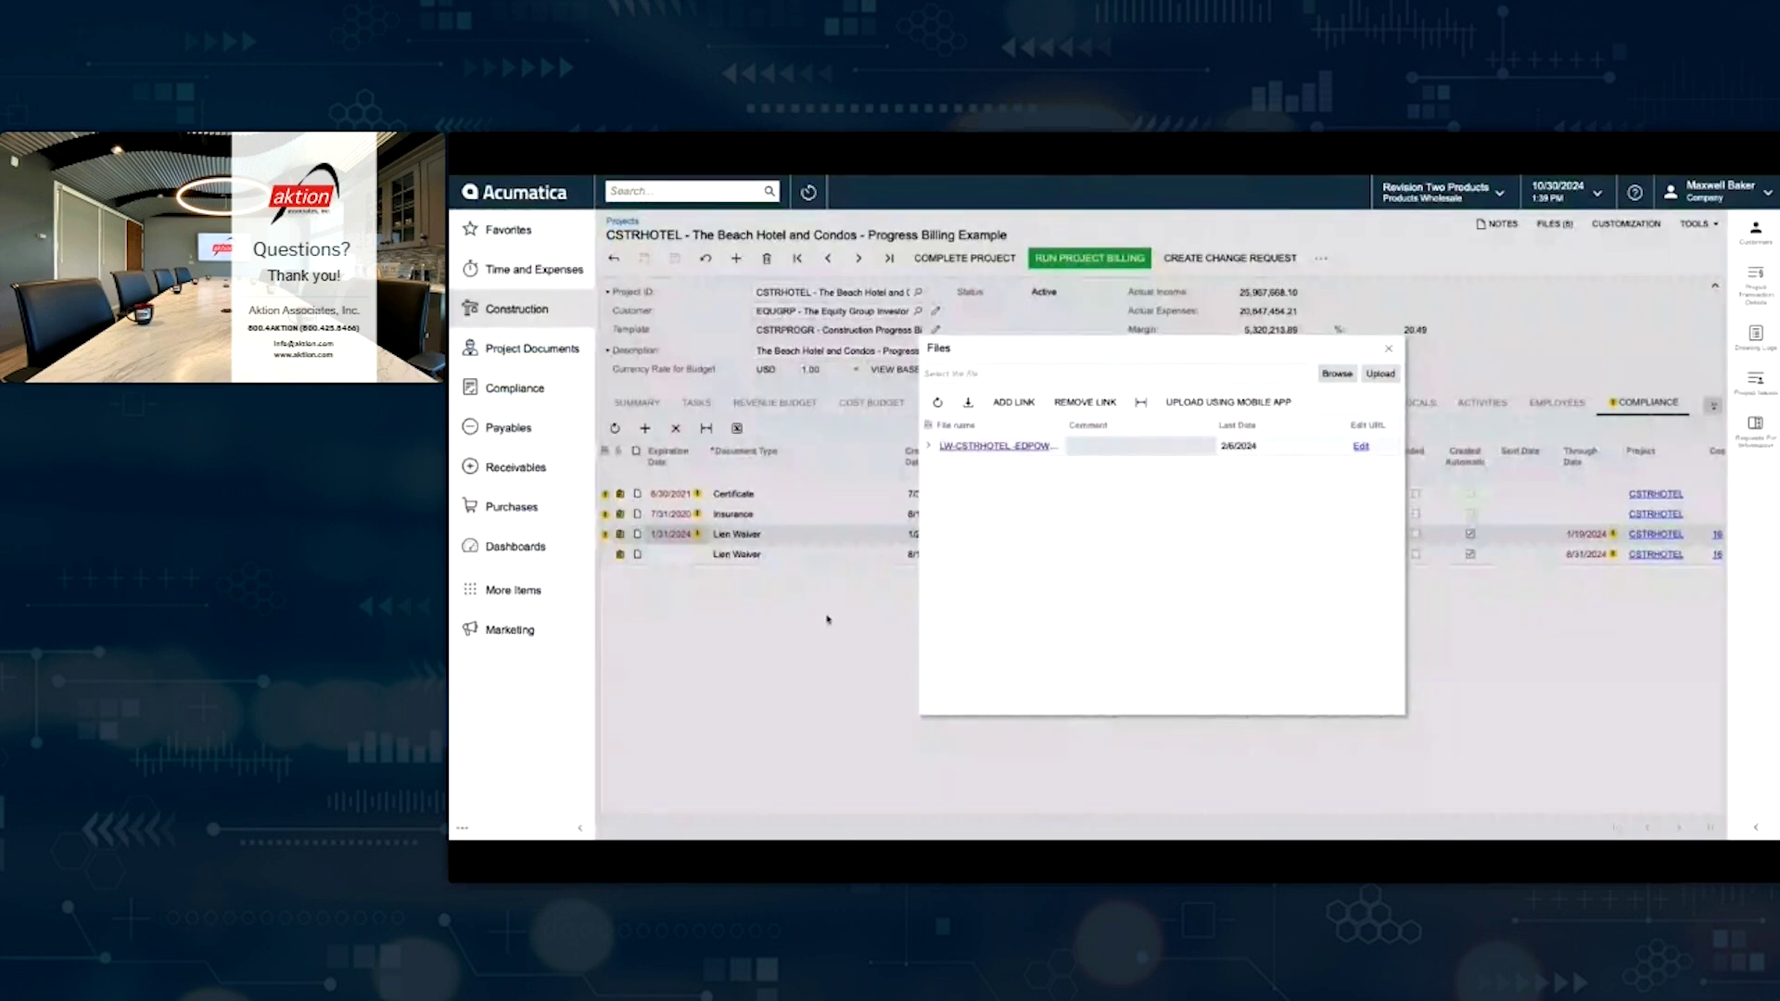
left_click(1388, 349)
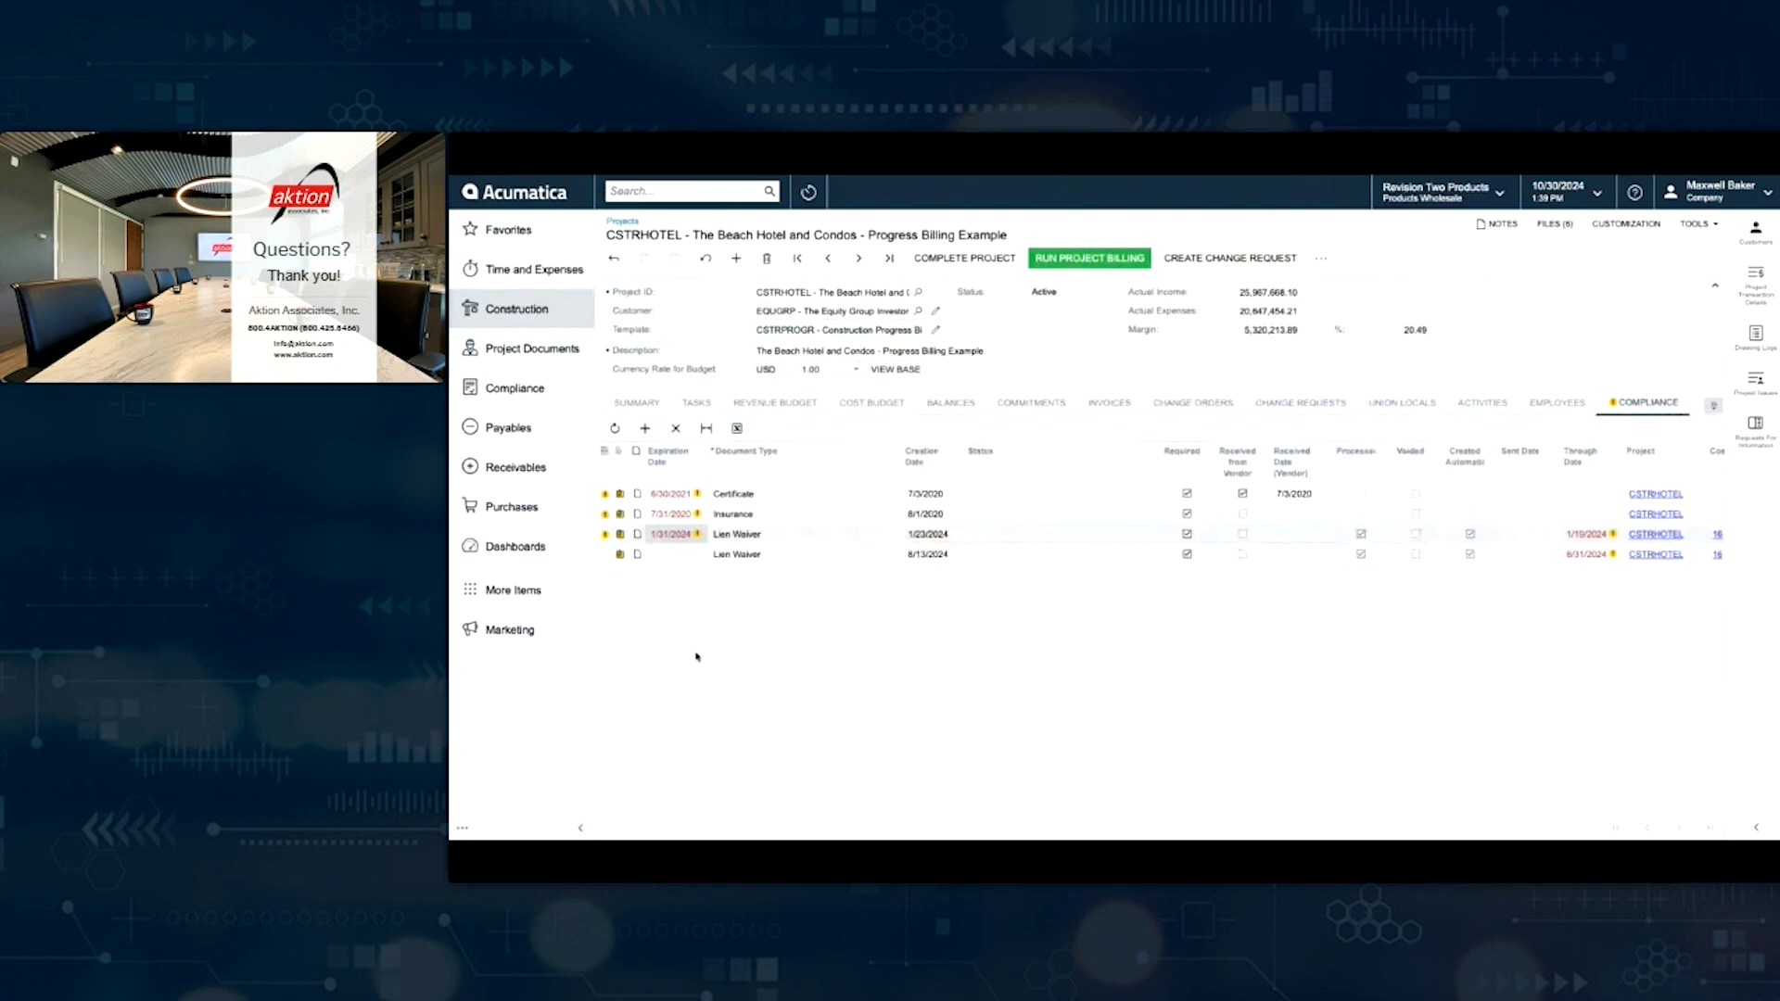
Step: View the list of files attached to the project record, then close it
mouse_move(690, 538)
left_click(1545, 229)
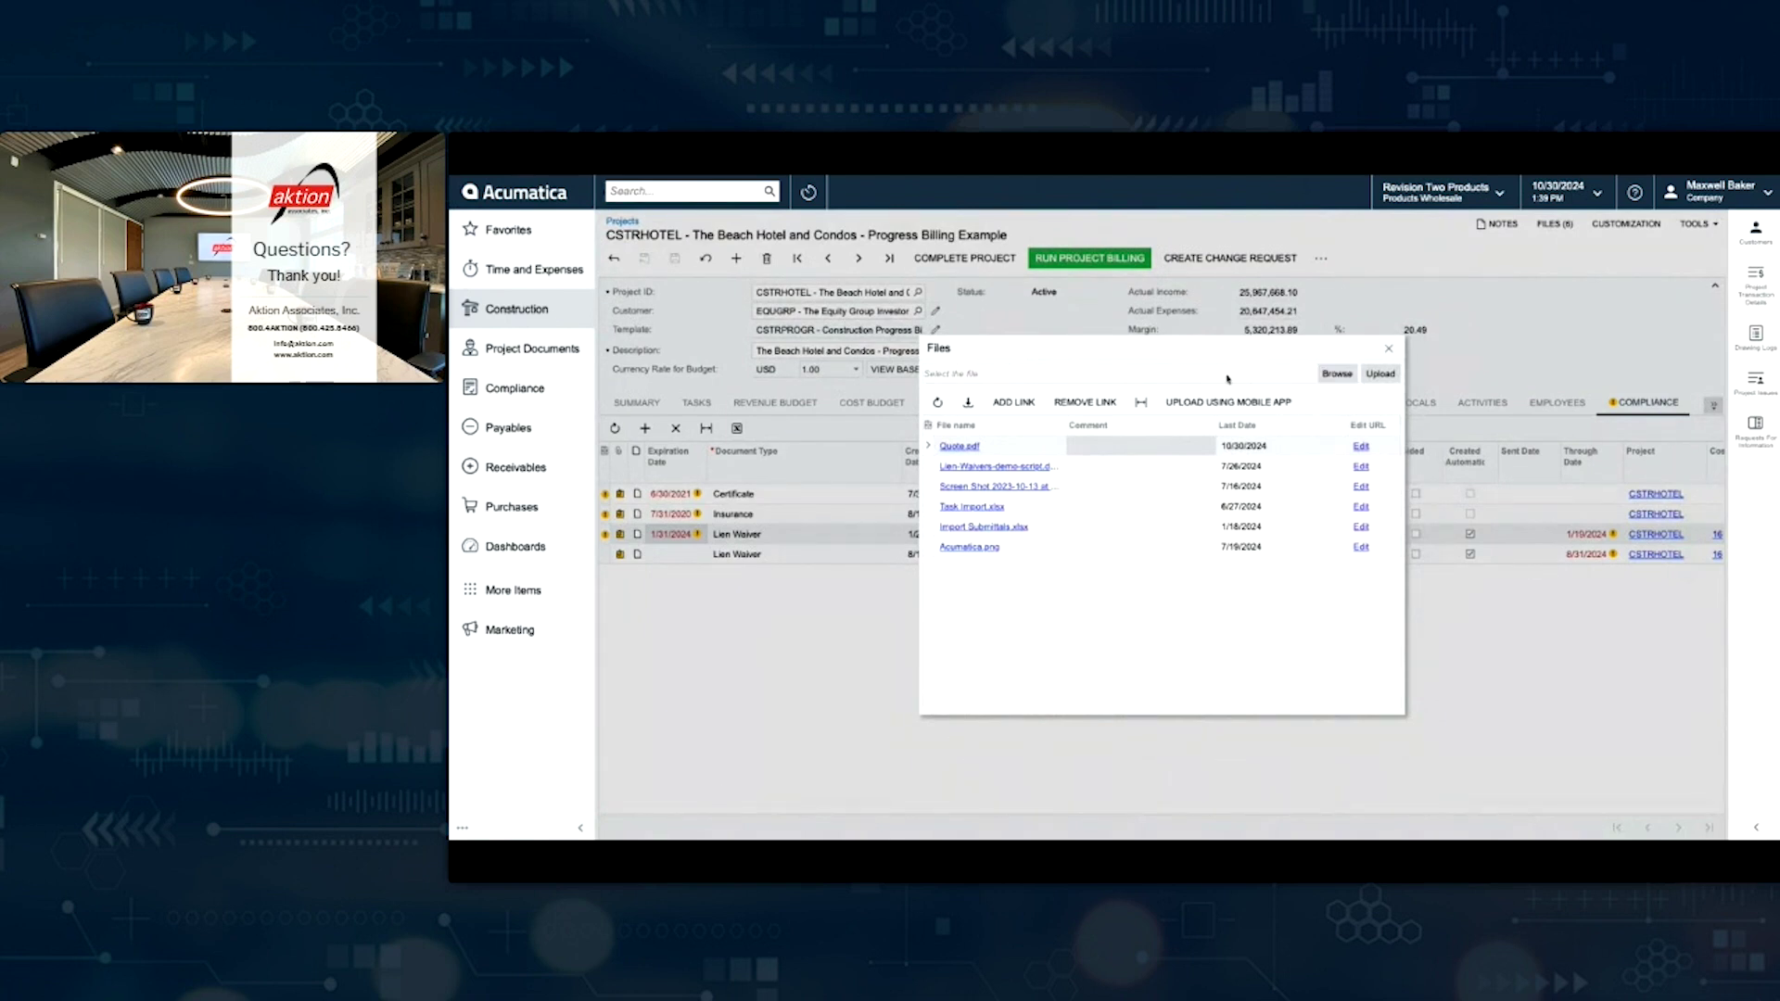
left_click(1388, 349)
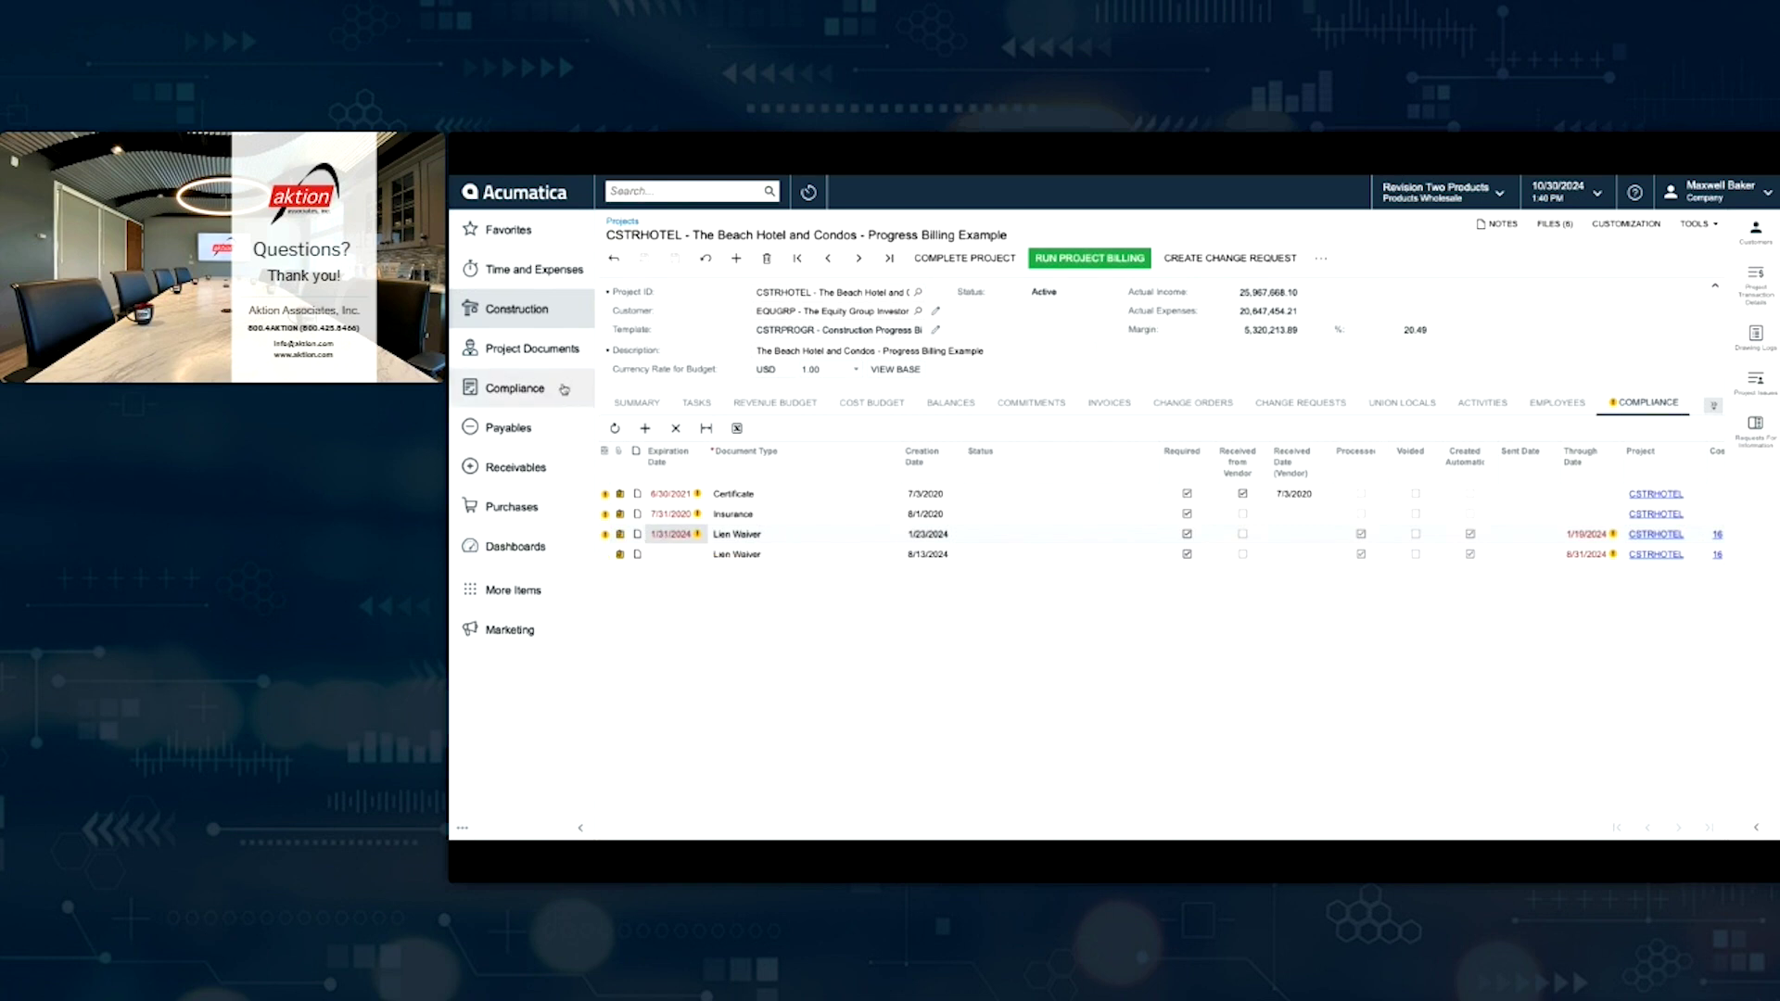
Step: Open the Drawing Logs list from the project documents
left_click(541, 350)
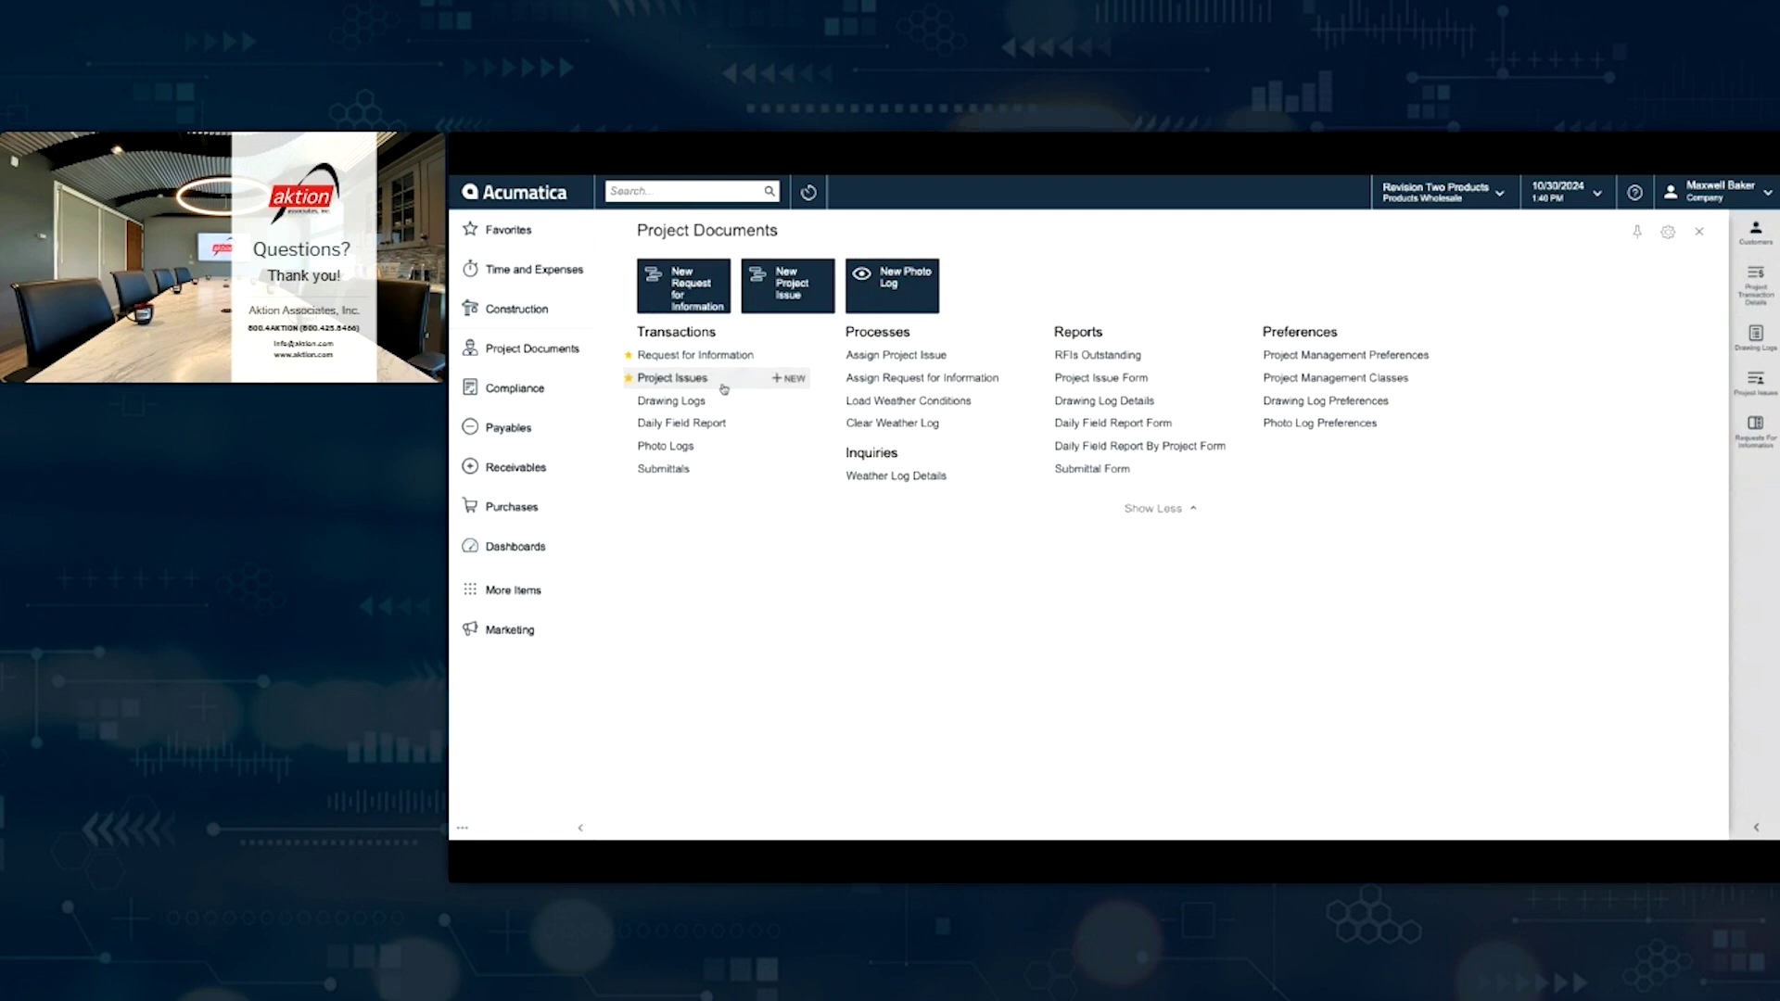
left_click(685, 403)
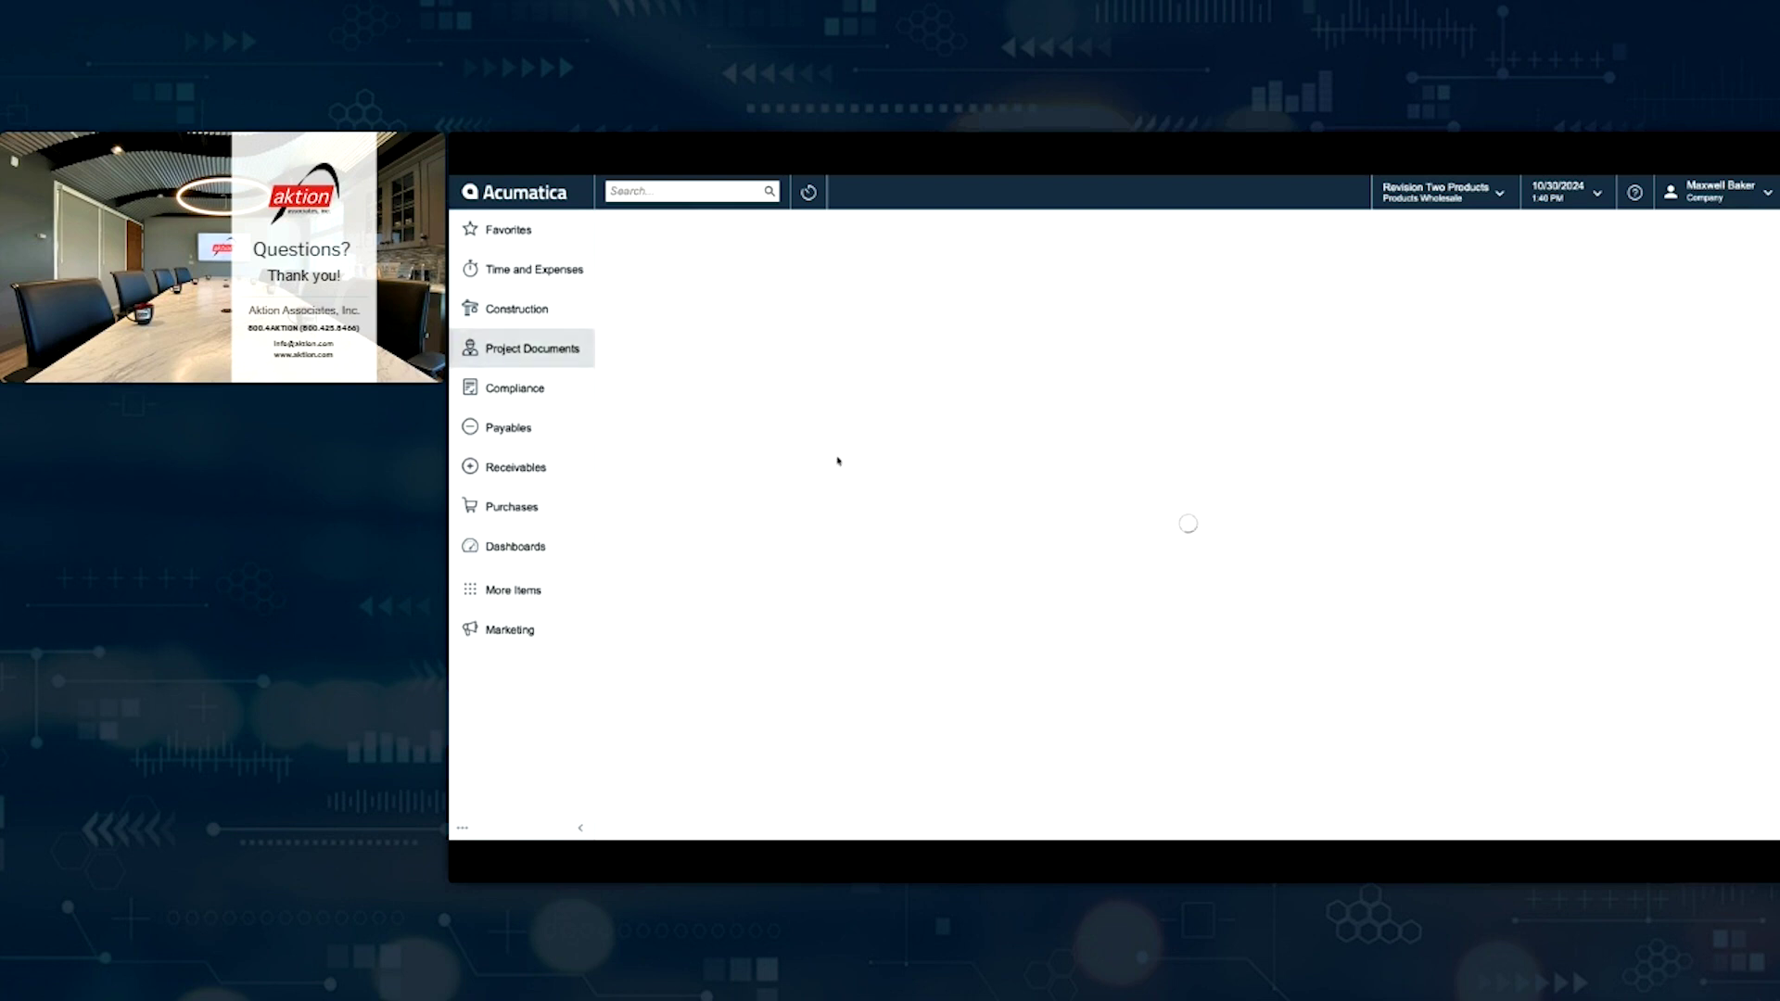
left_click(728, 356)
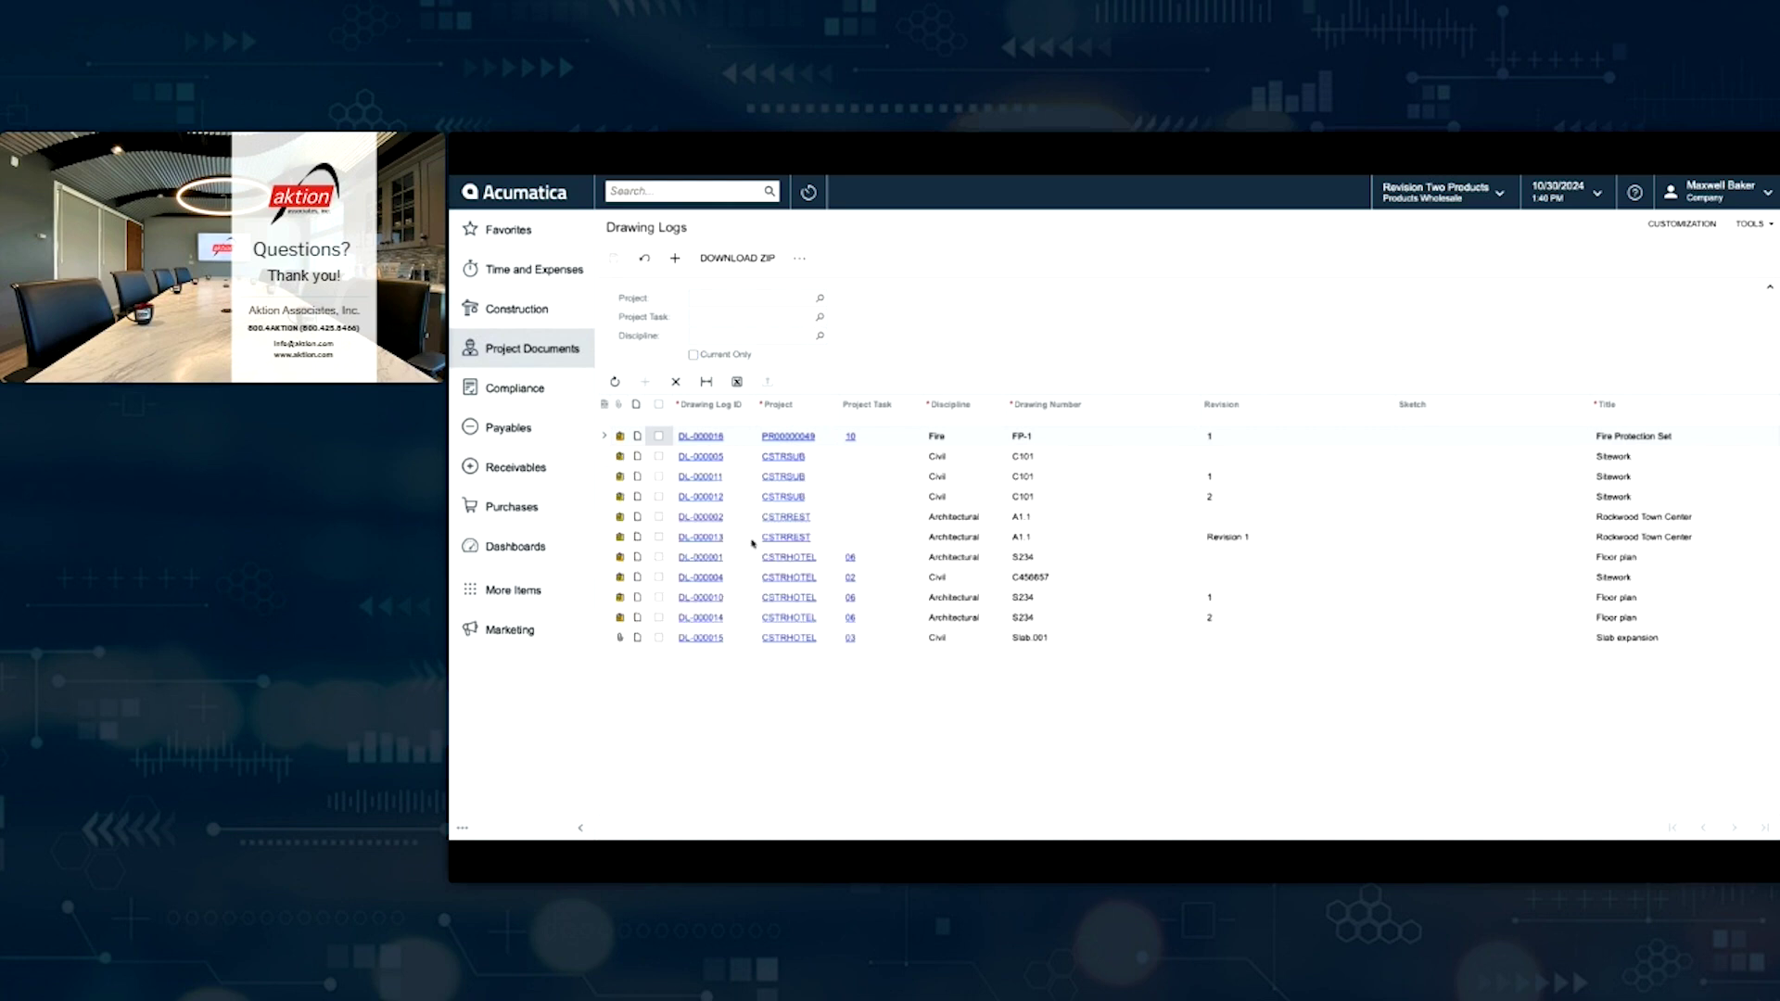